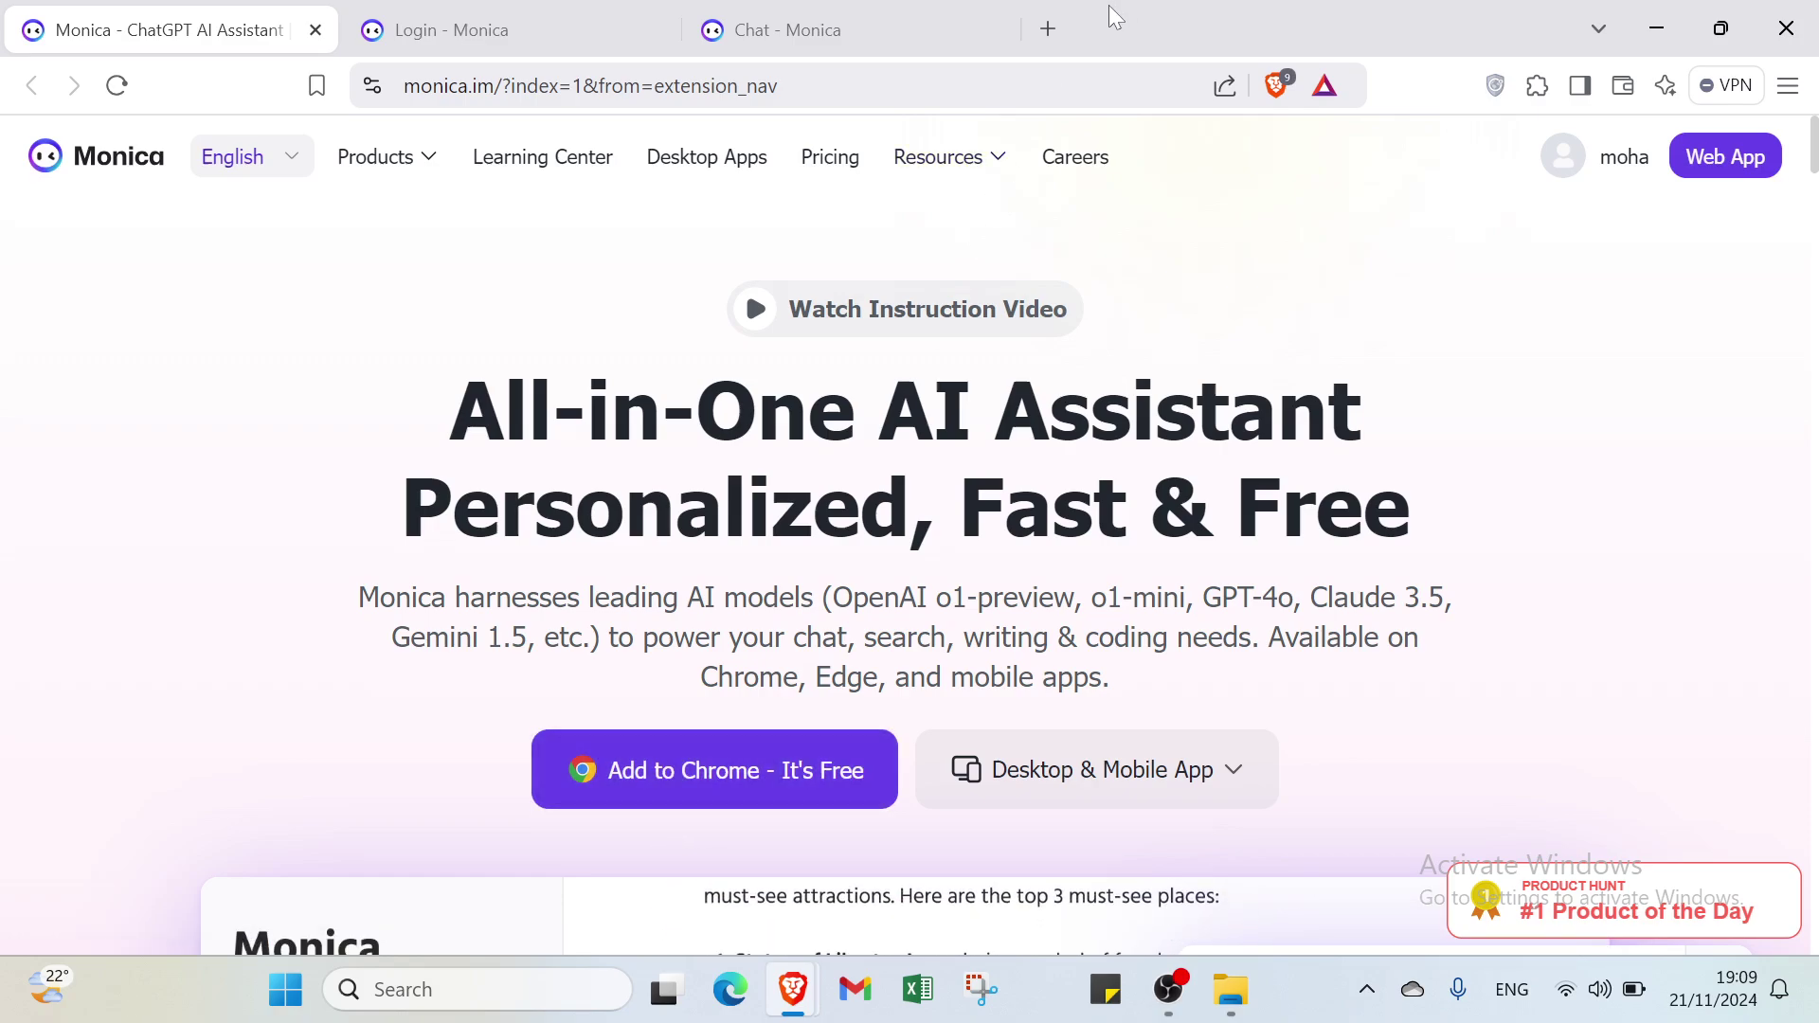
Search the web for 'monica' in a new tab, then return to Monica's homepage
left_click(1046, 30)
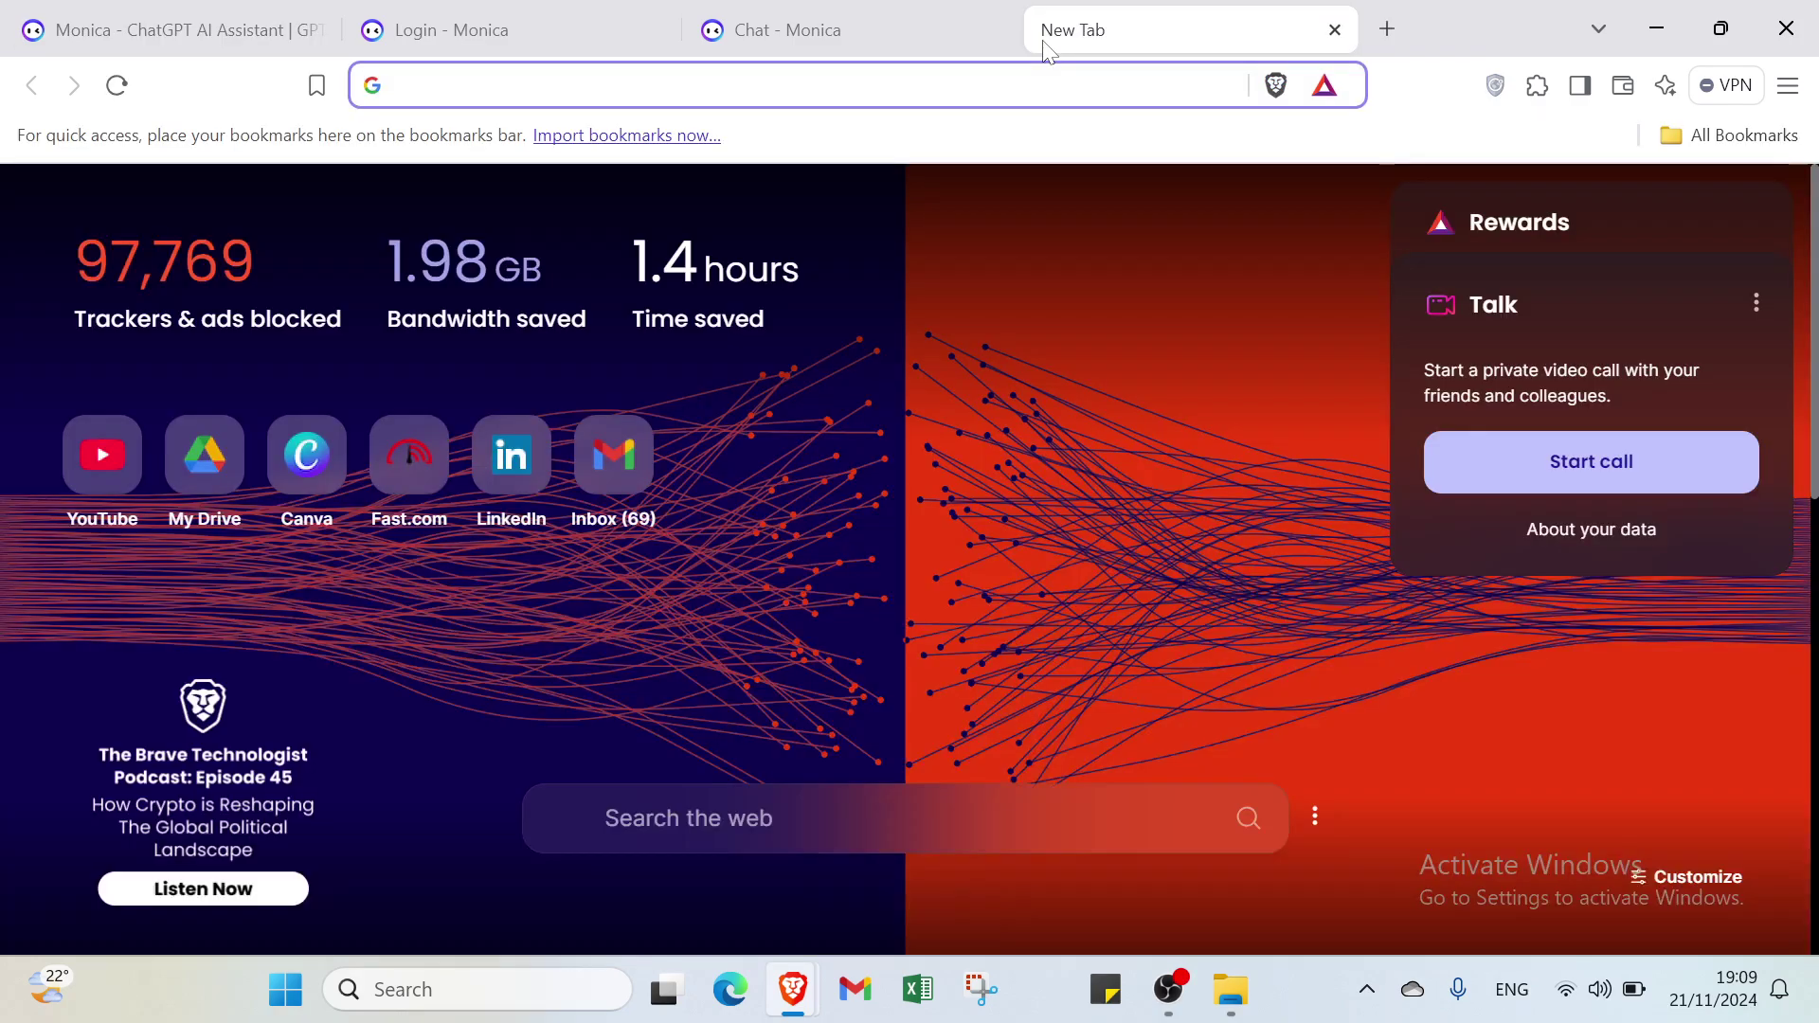
type("monica")
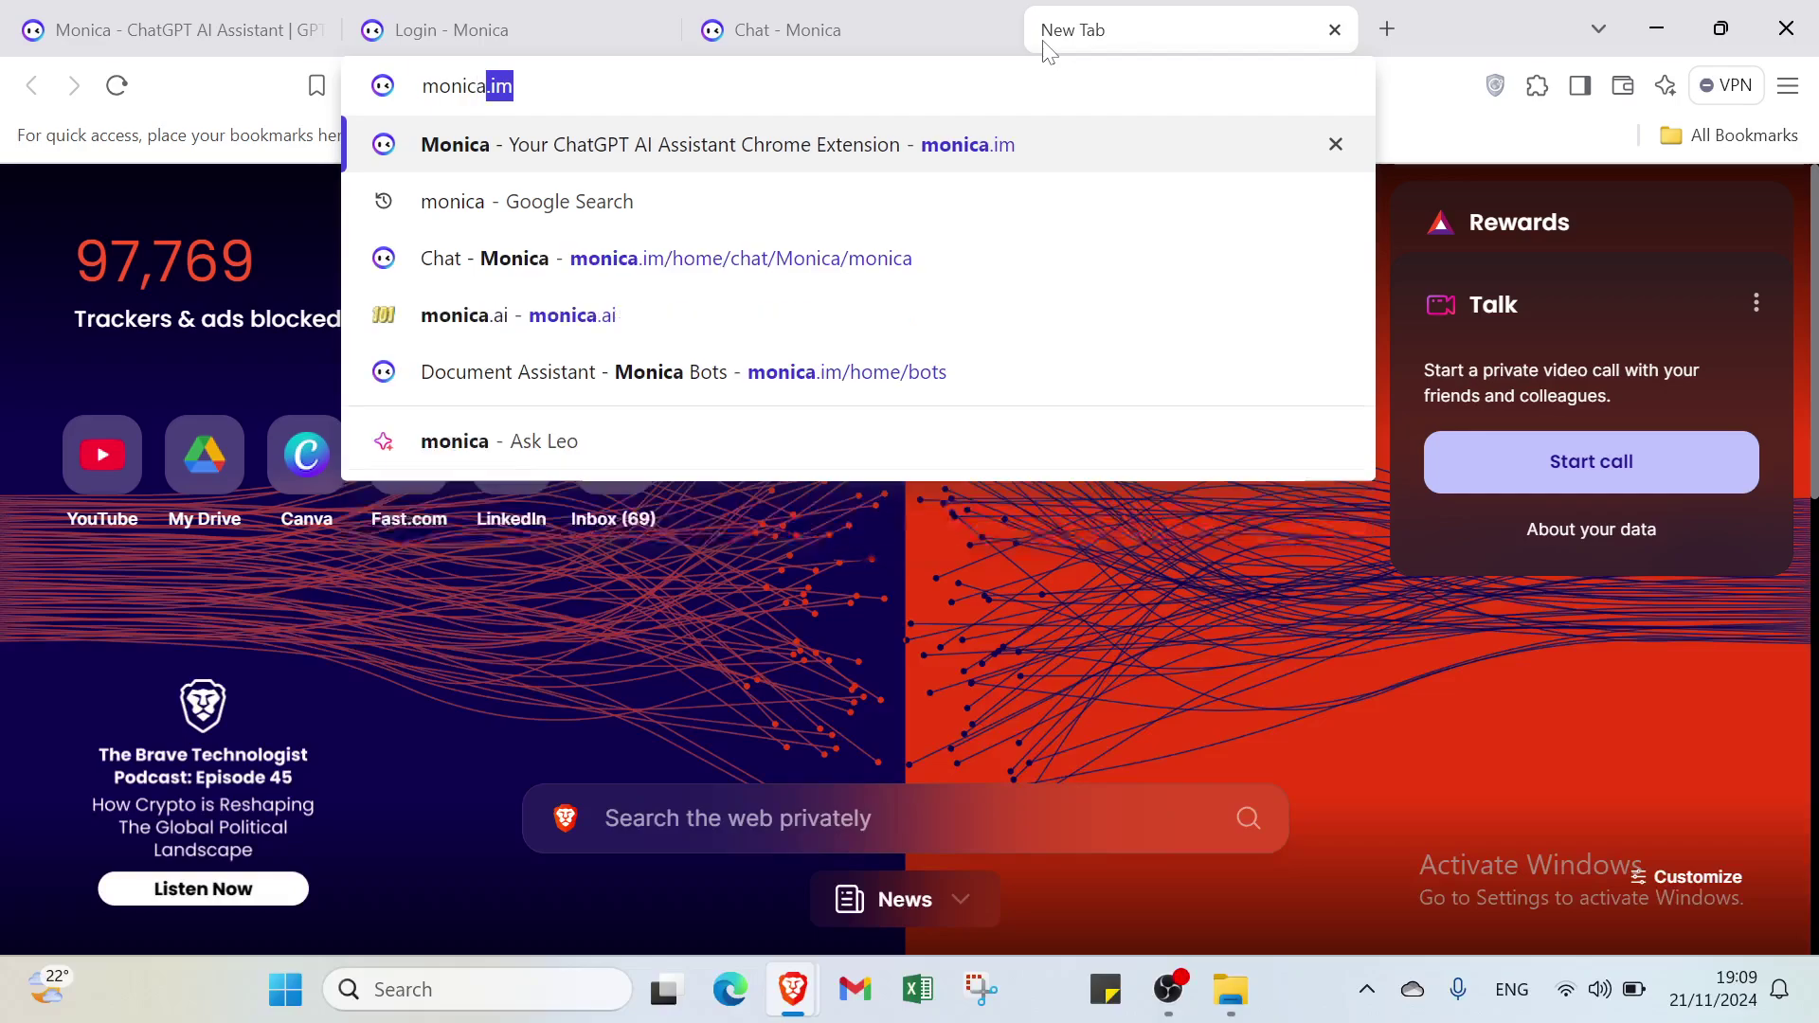
key("Return")
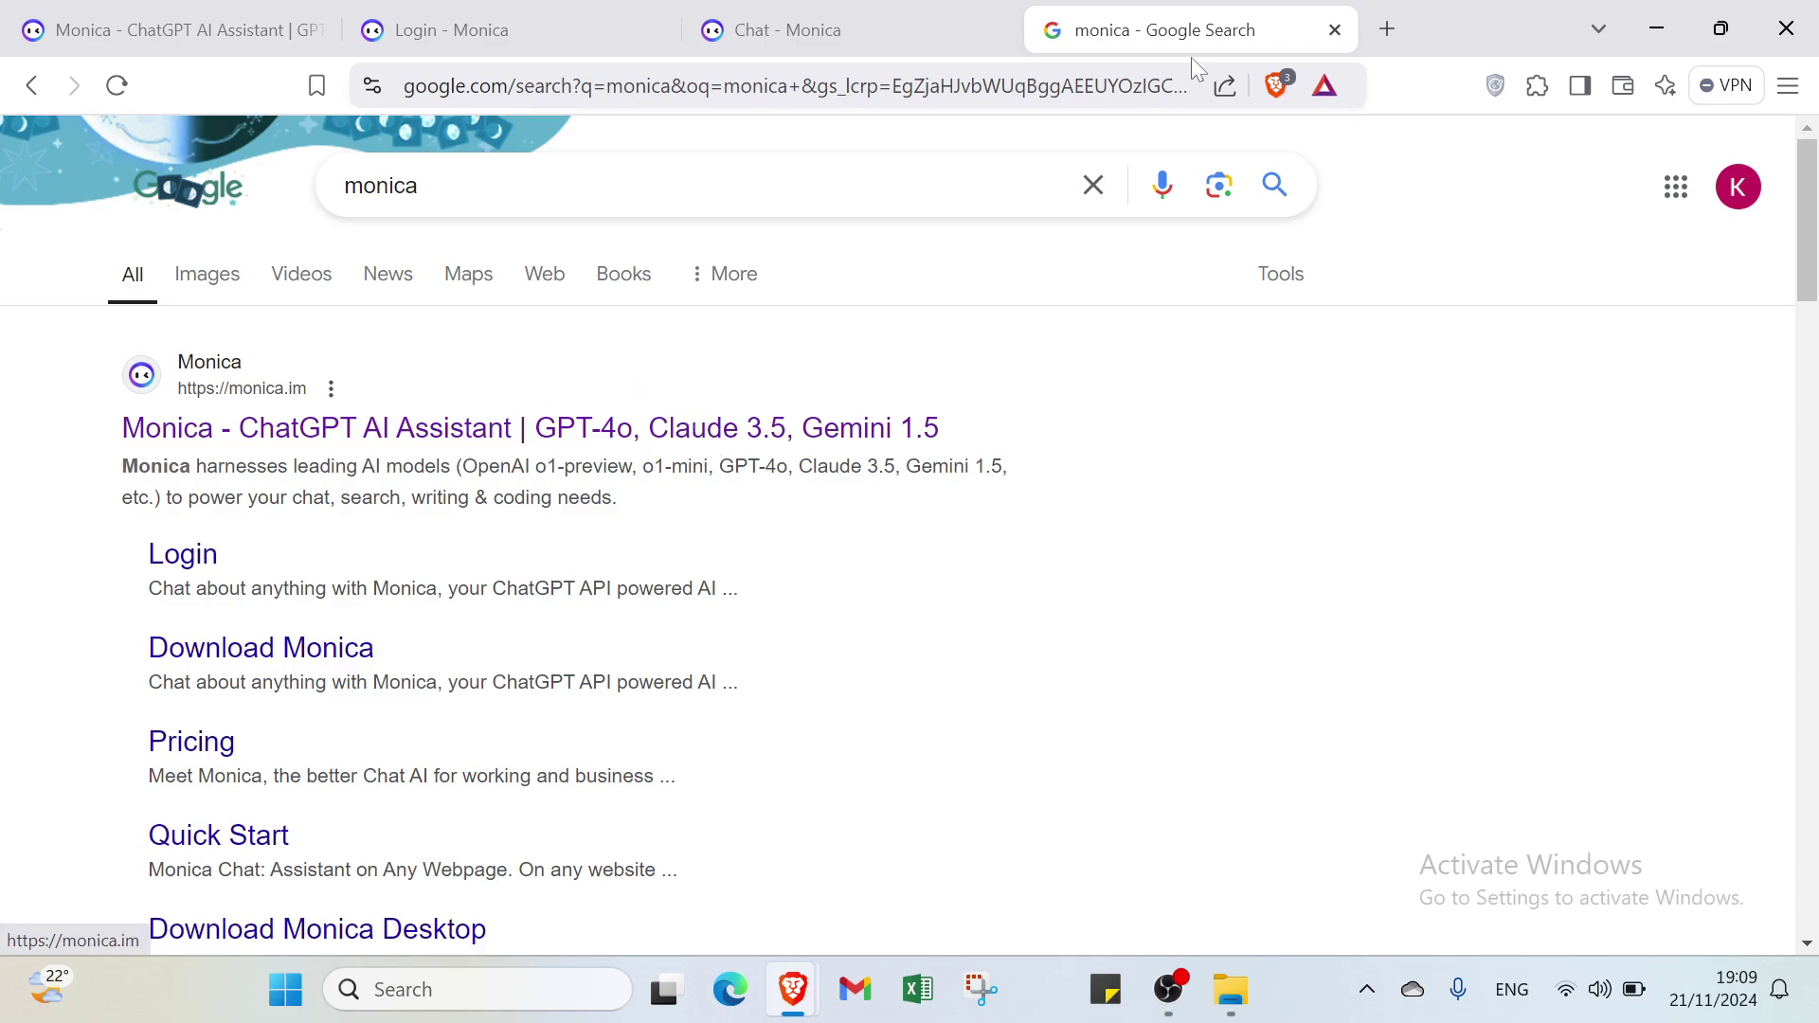
left_click(1334, 30)
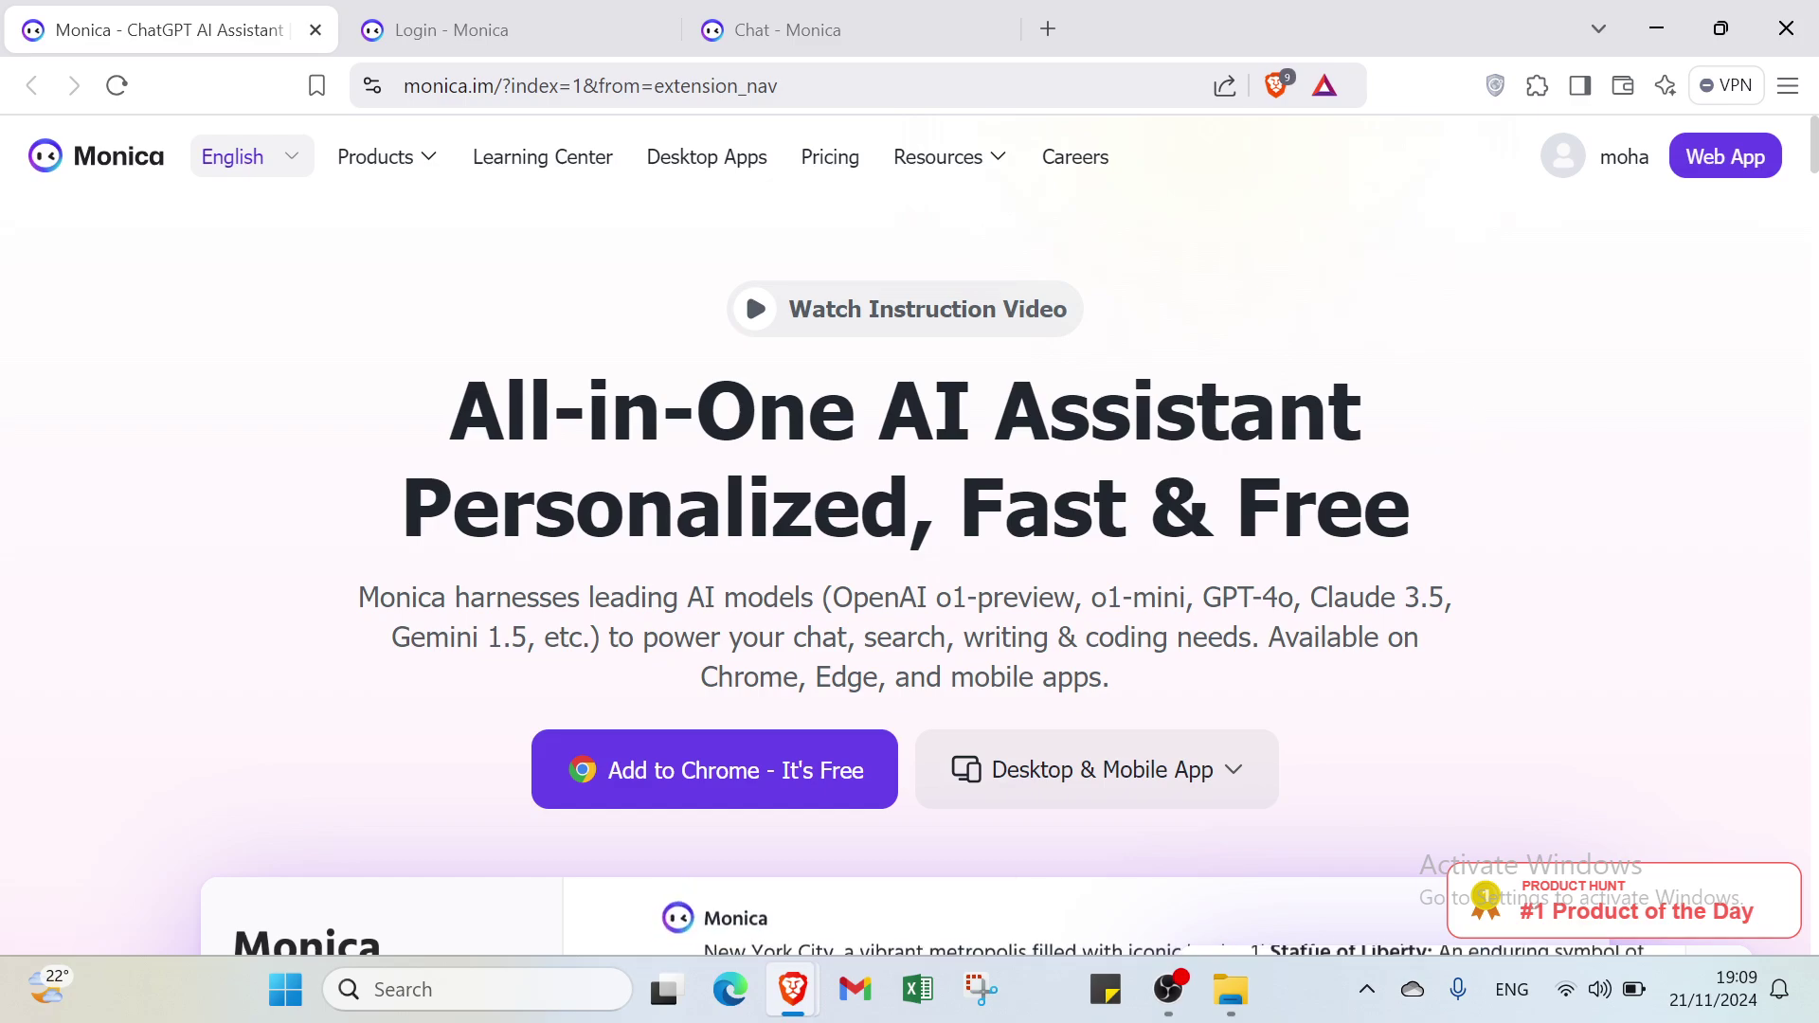
Browse Monica's homepage and check the extension's web store page, dismissing the installation notice
scroll(909, 569, "down", 3)
scroll(964, 547, "down", 5)
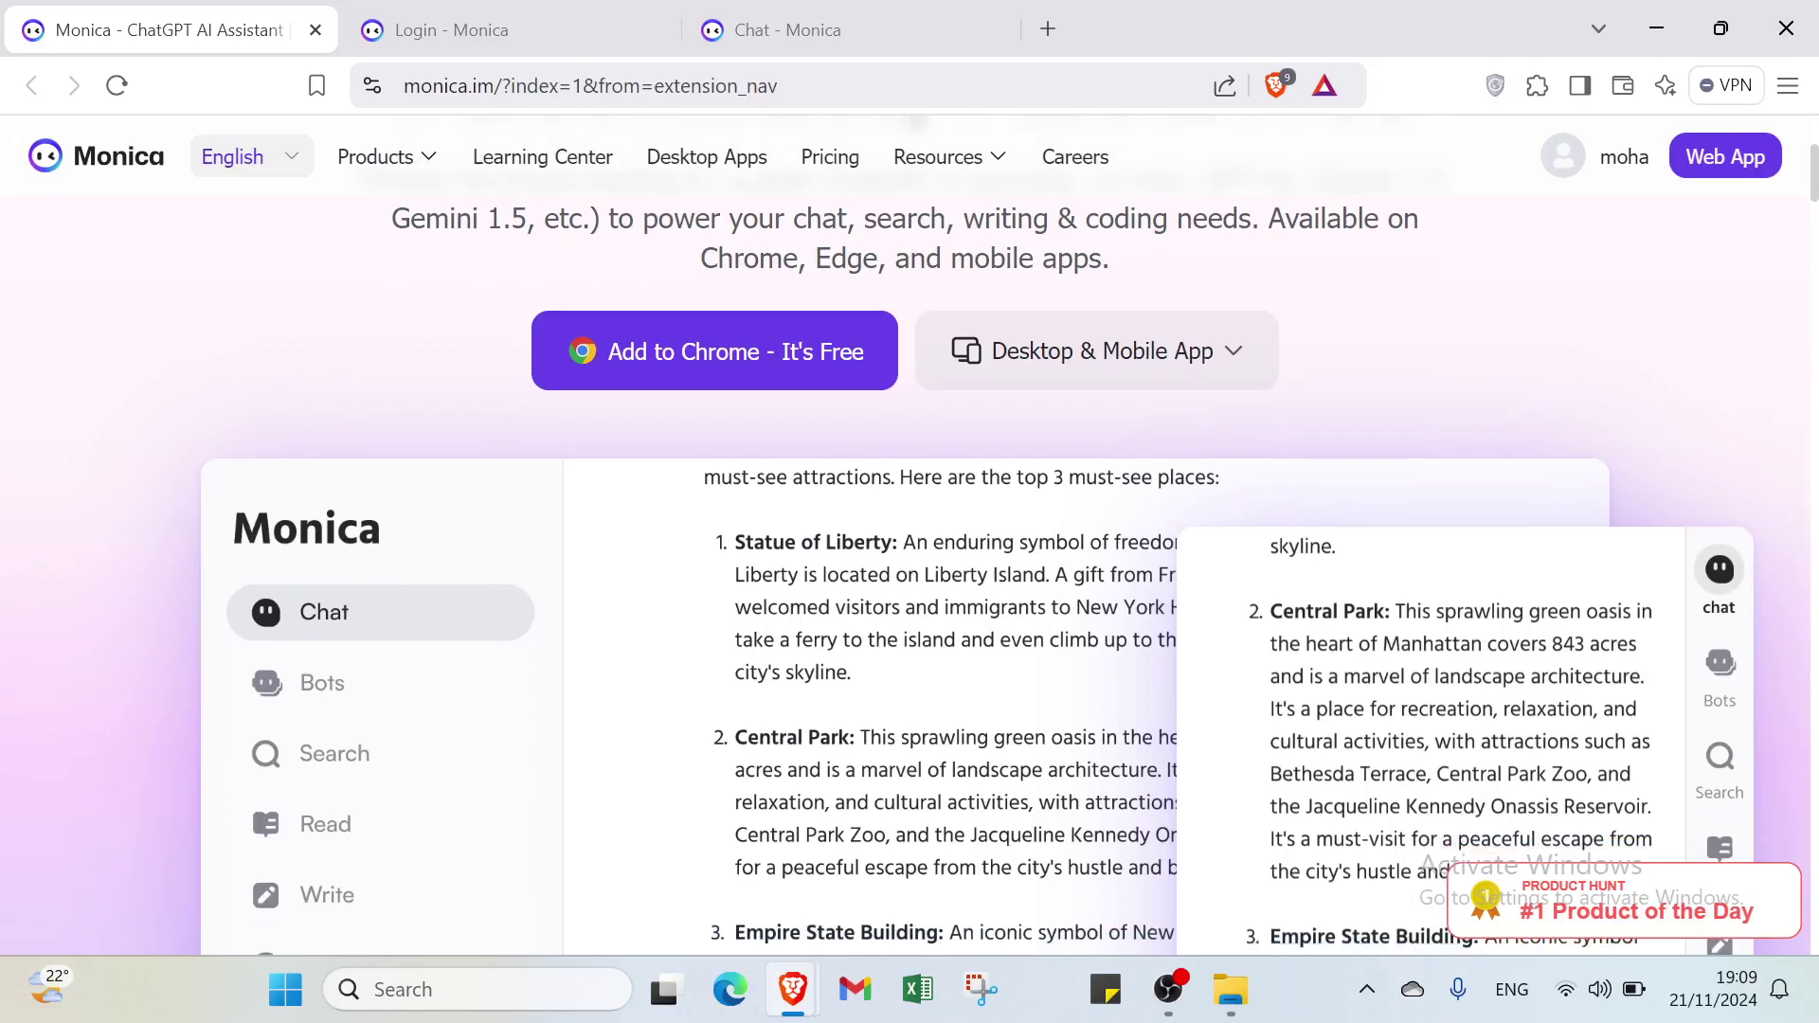
scroll(964, 547, "down", 1)
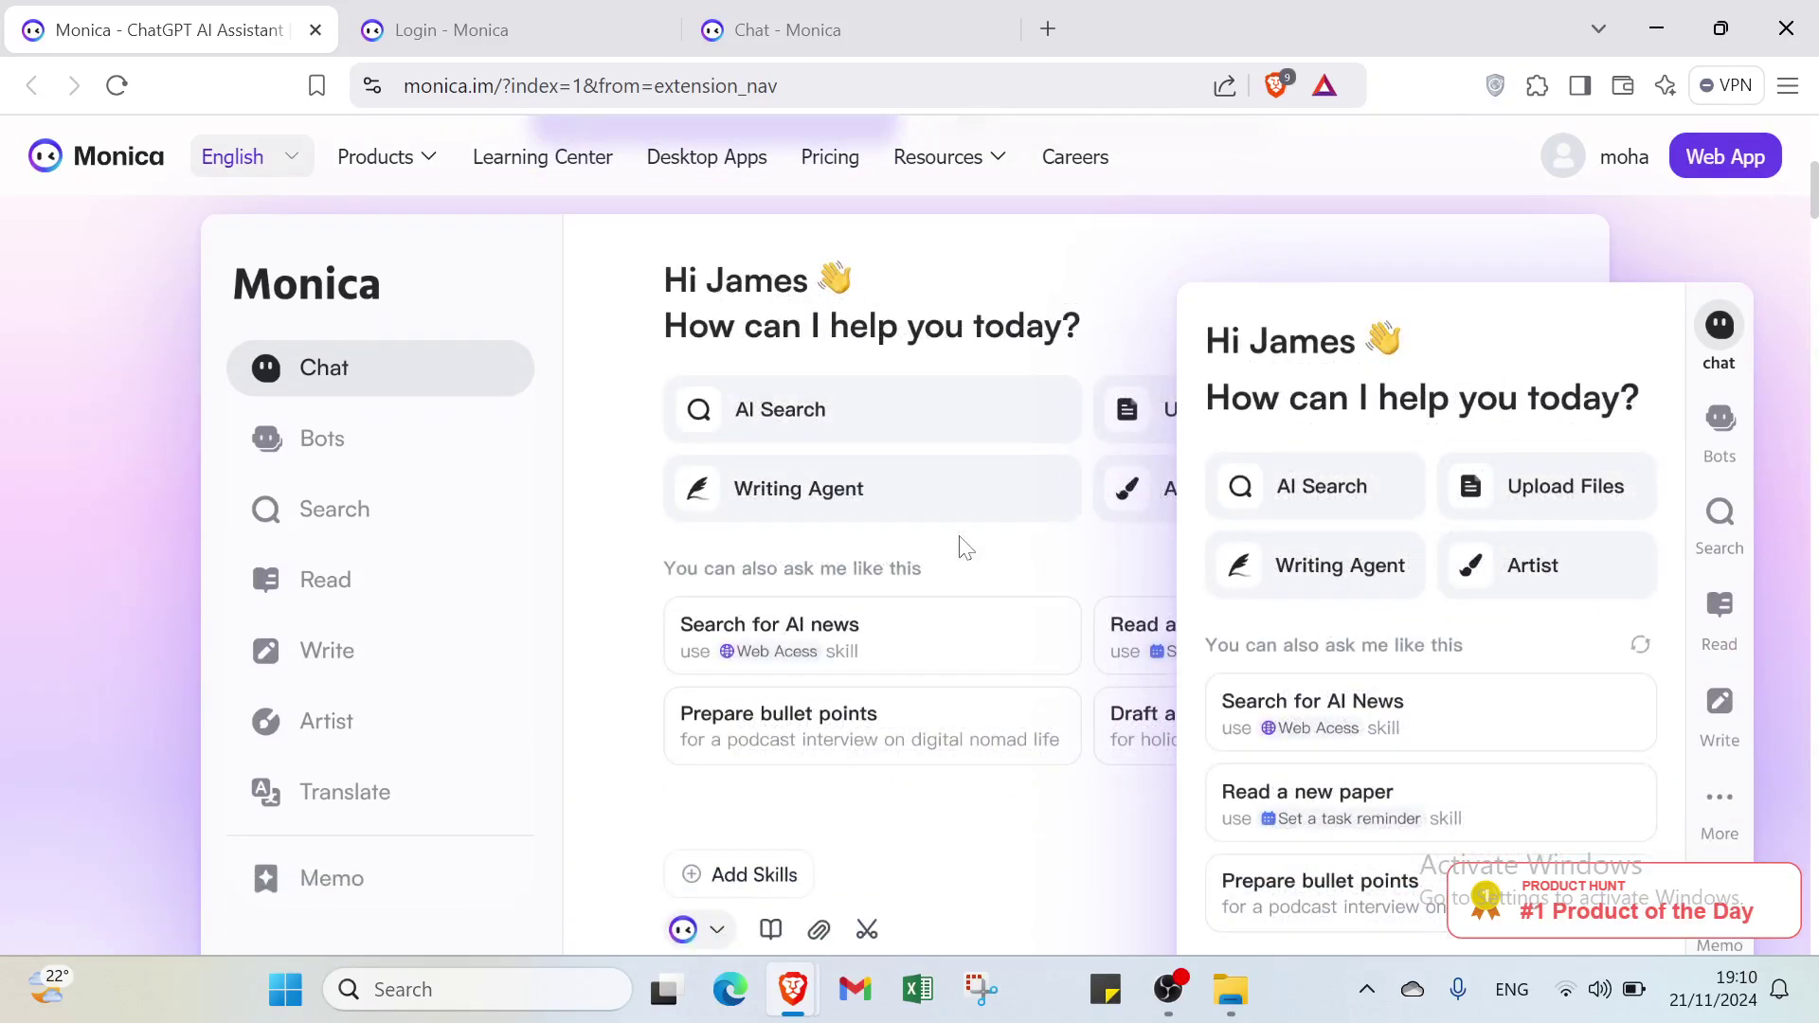
scroll(964, 547, "down", 1)
scroll(965, 548, "down", 3)
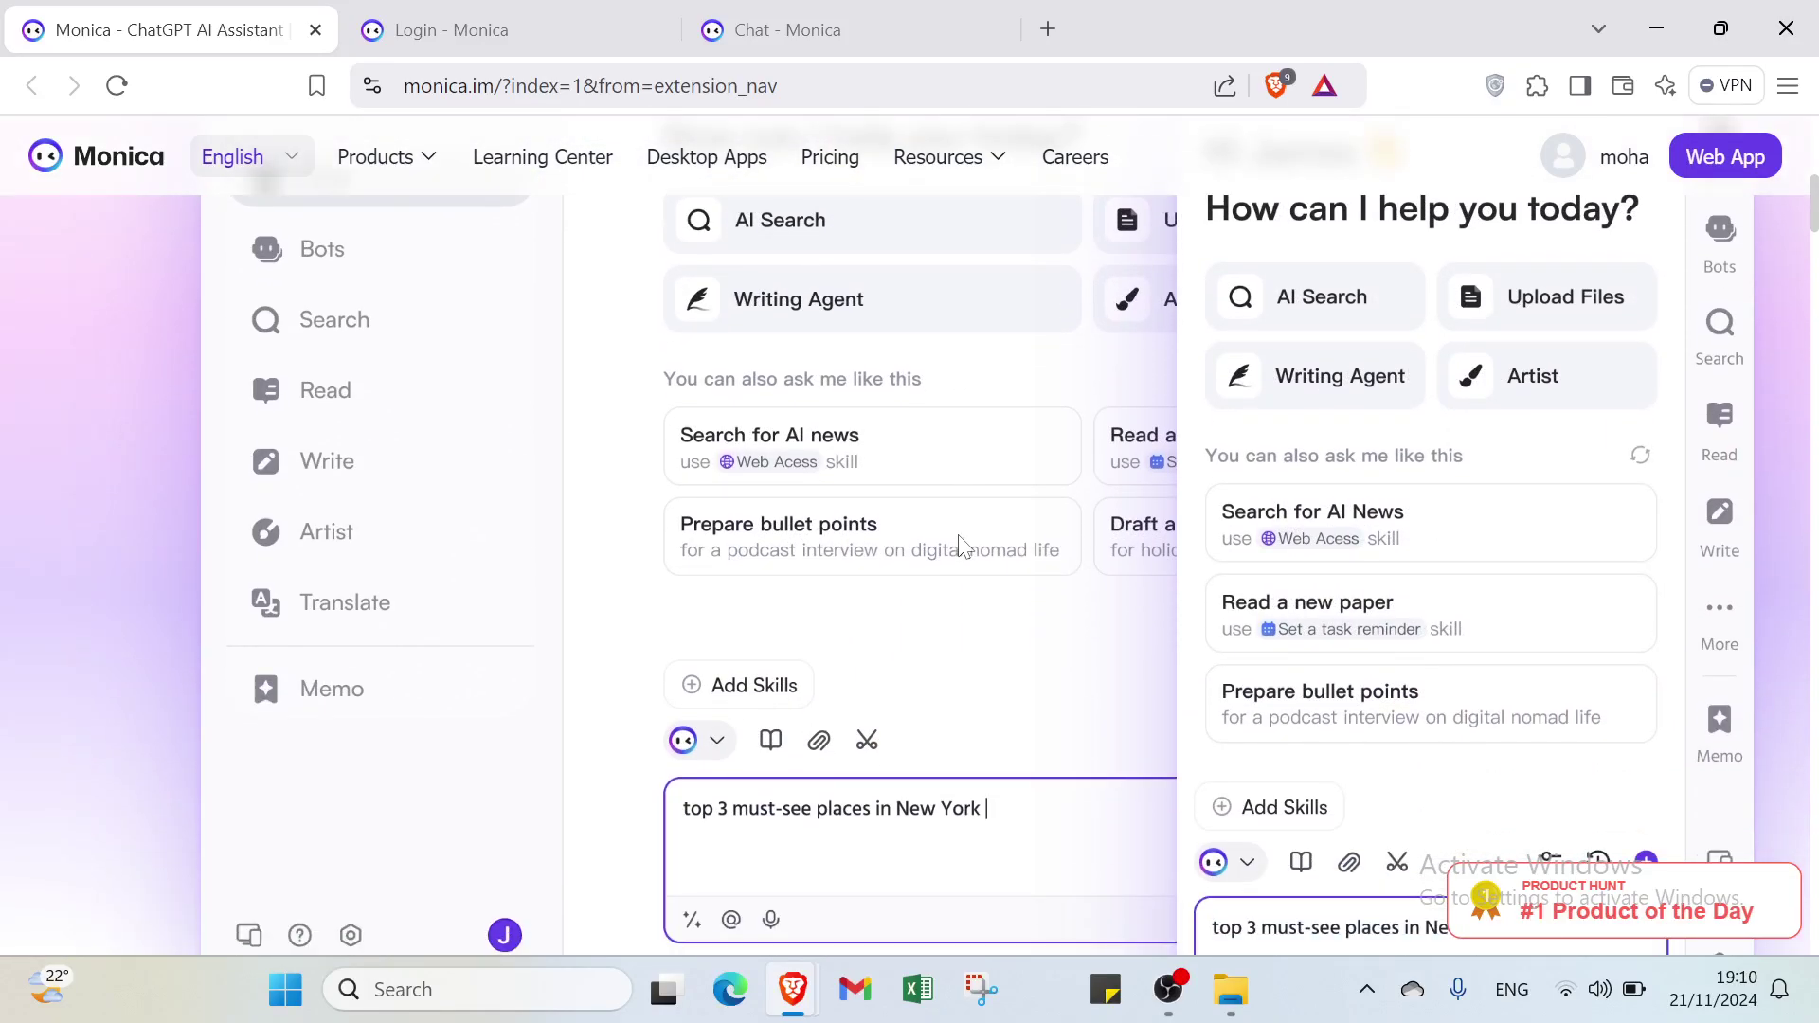
scroll(965, 547, "down", 3)
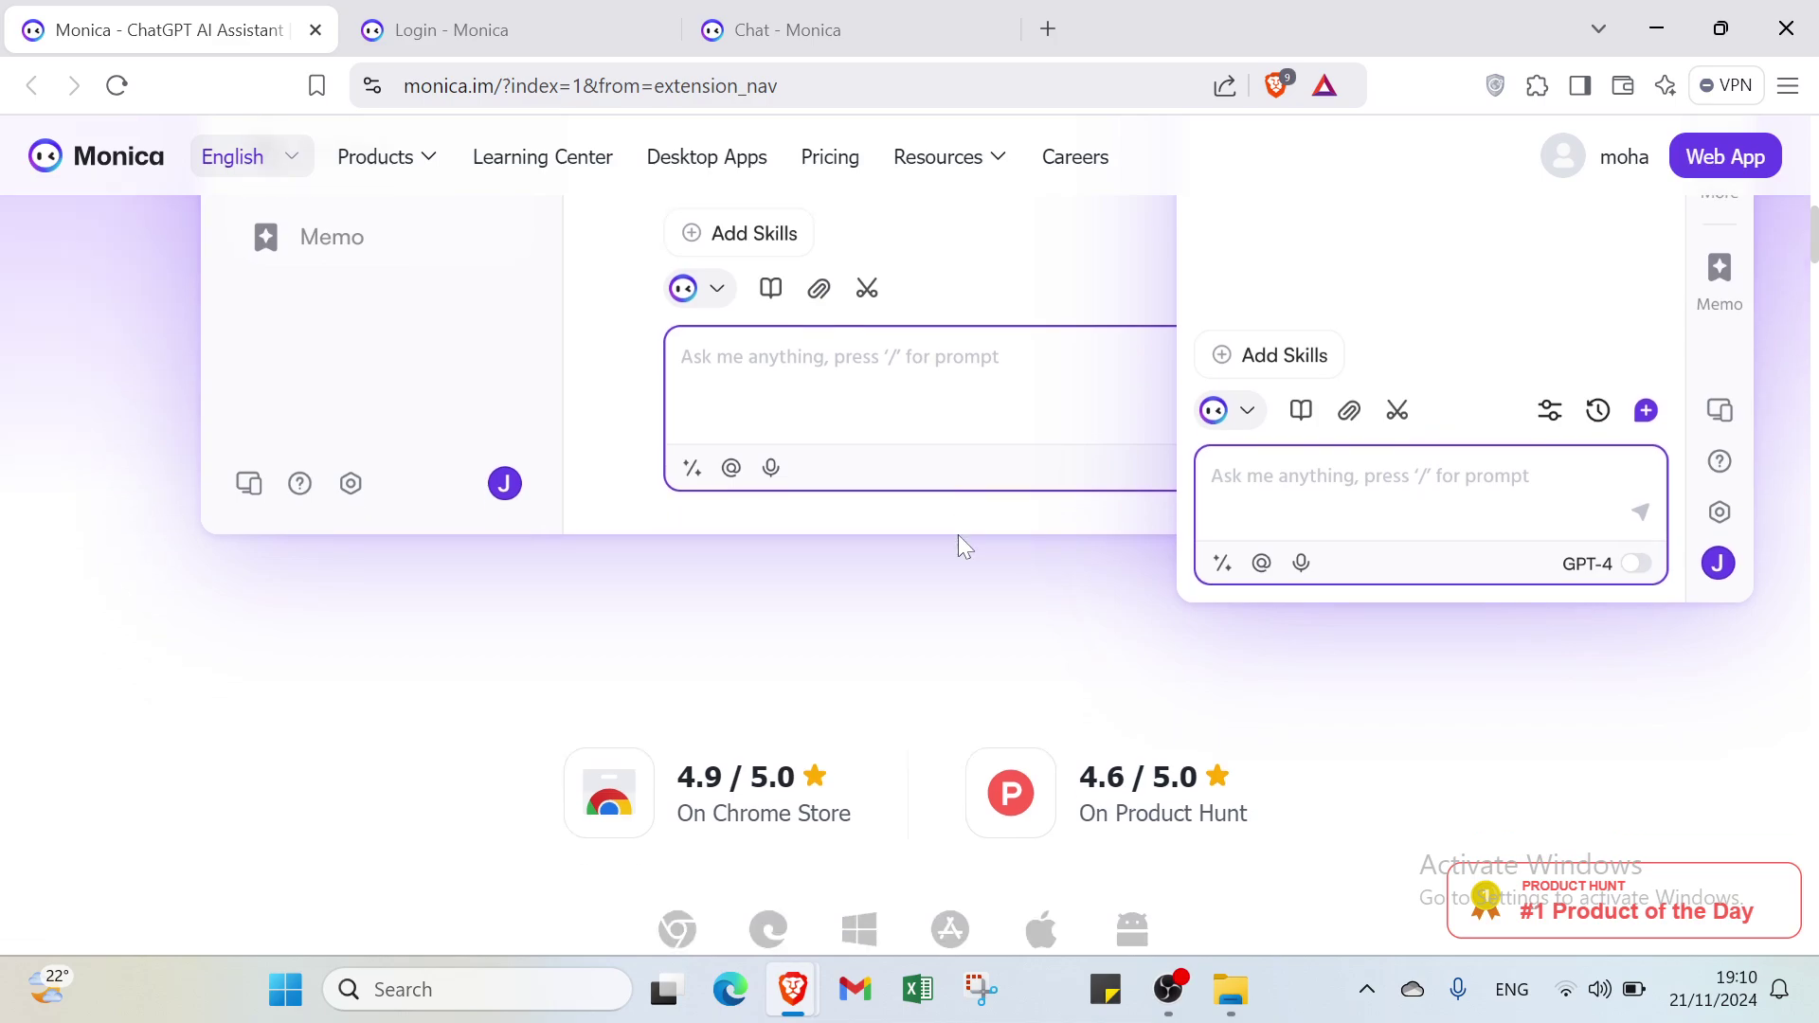
scroll(960, 540, "down", 4)
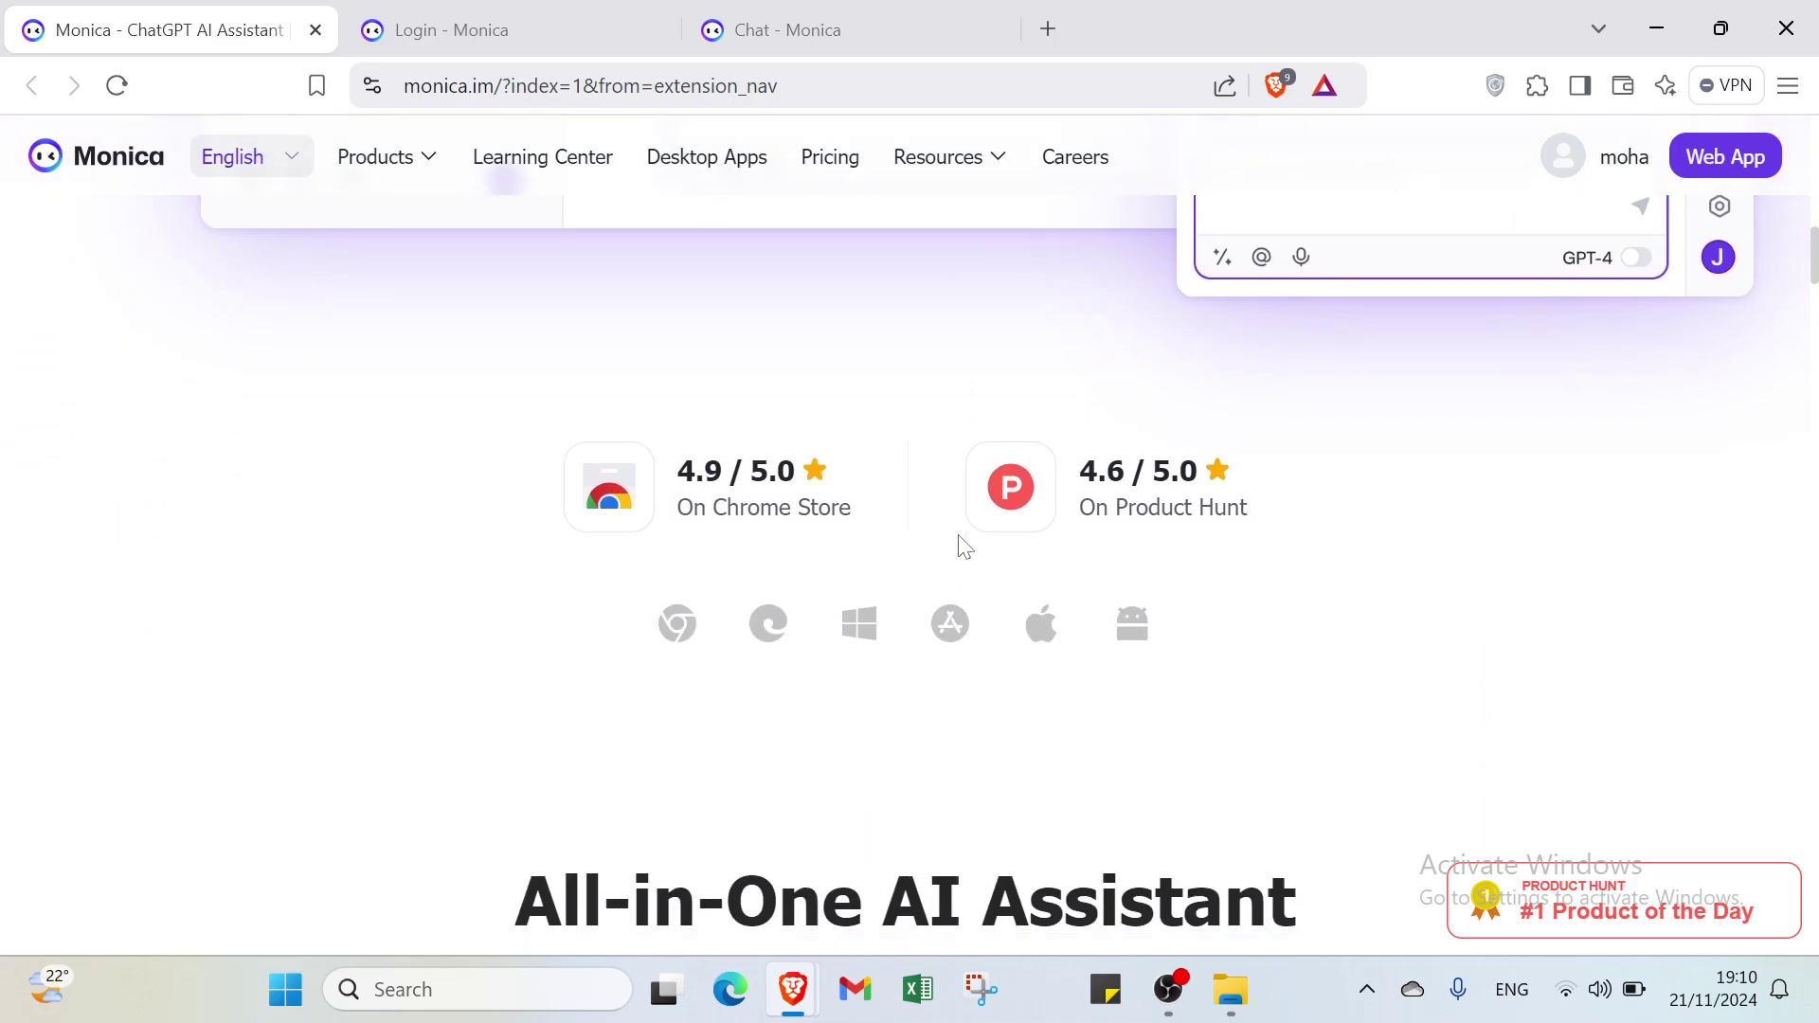
scroll(965, 547, "down", 5)
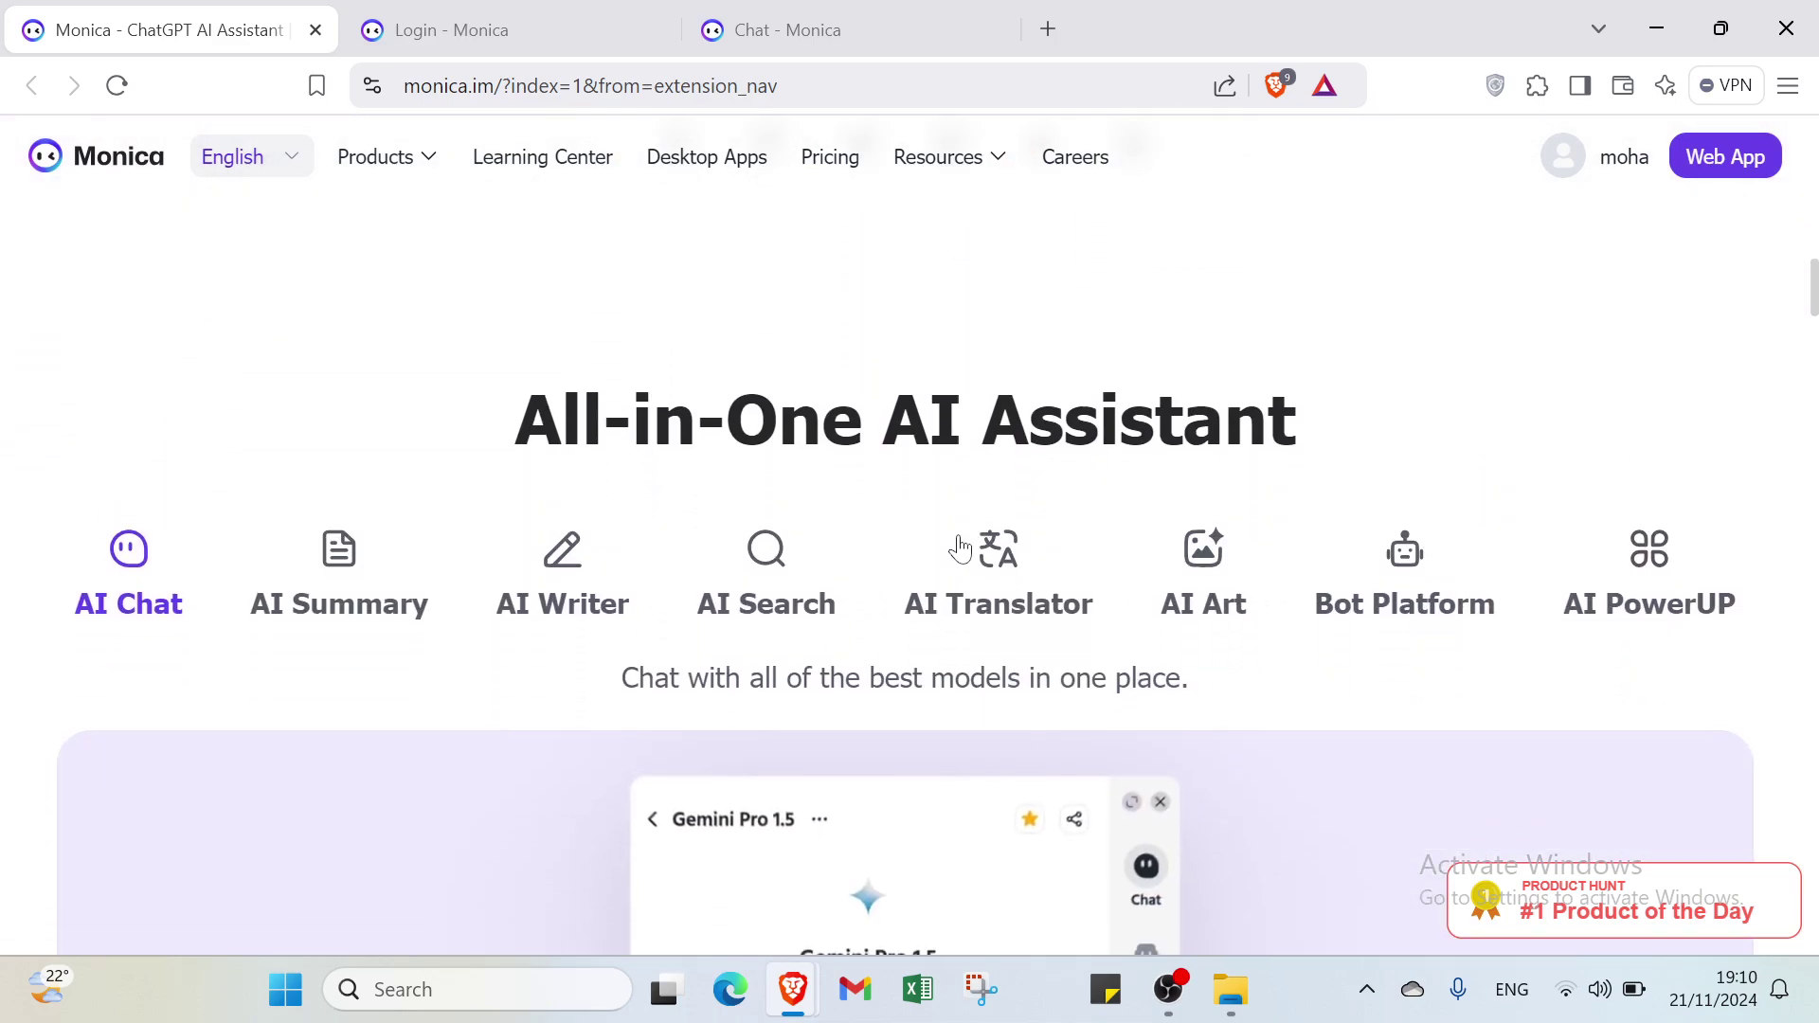
scroll(965, 548, "down", 5)
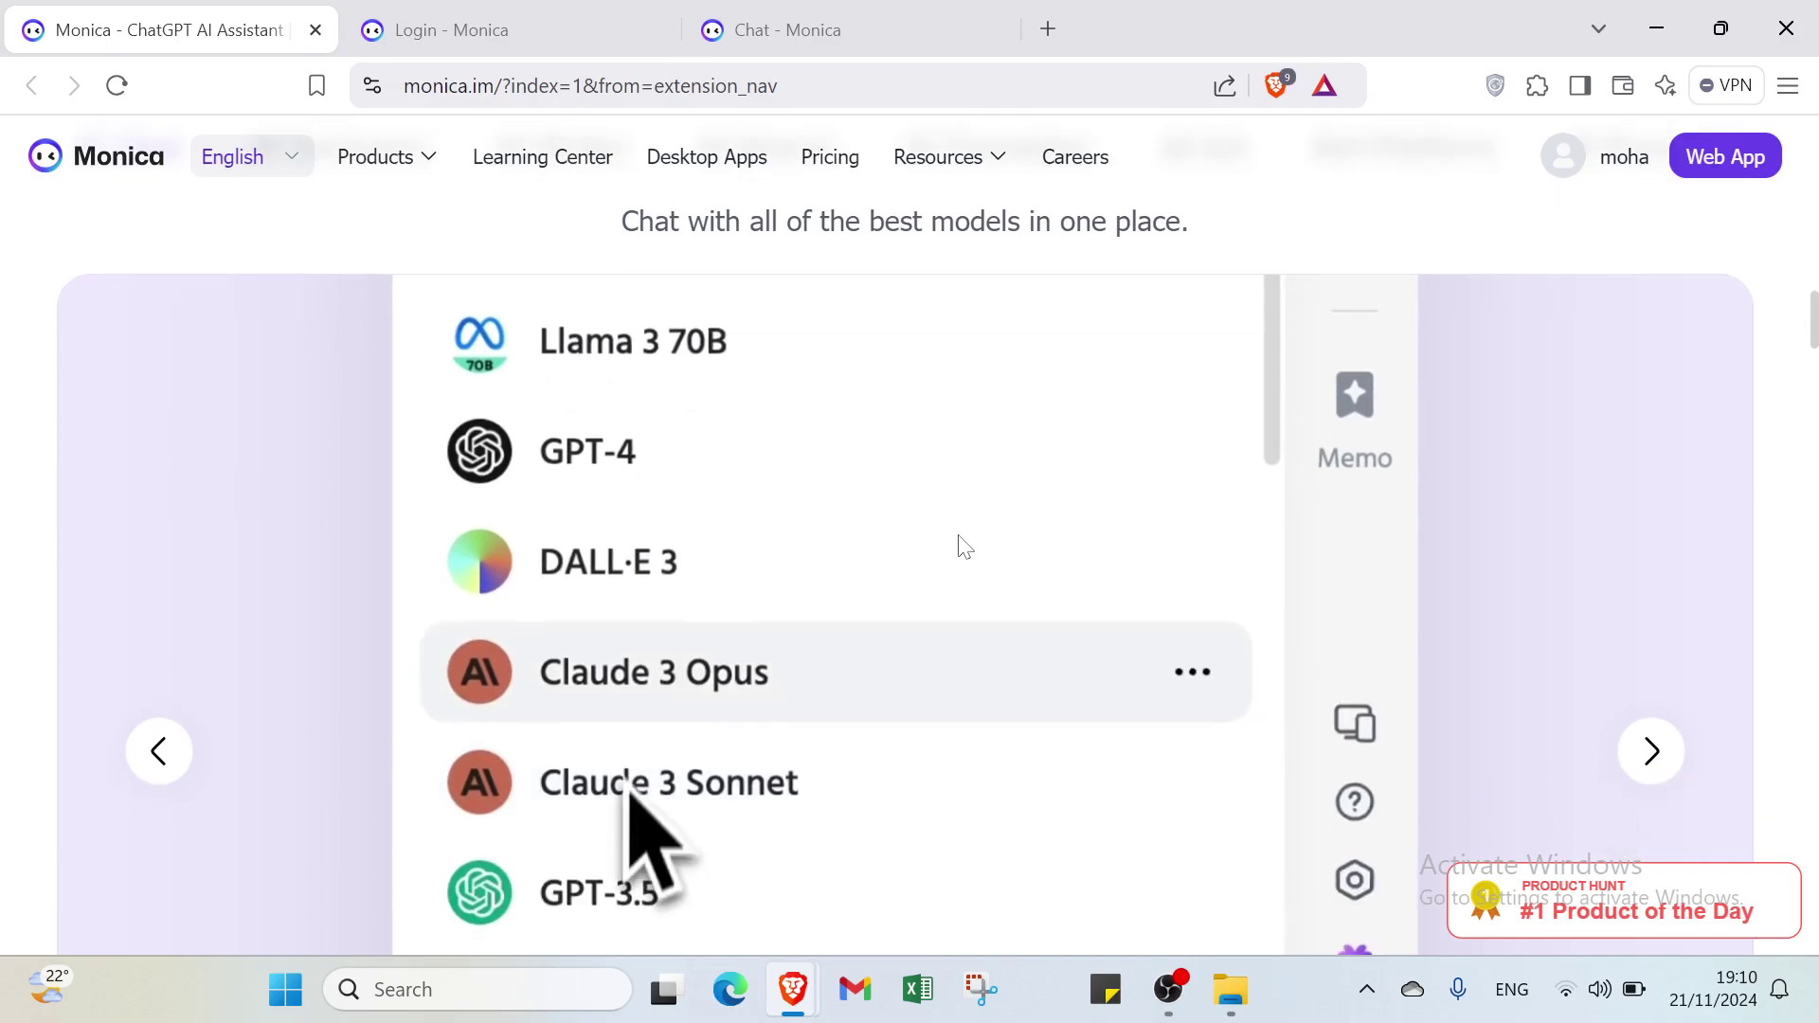
scroll(964, 547, "down", 3)
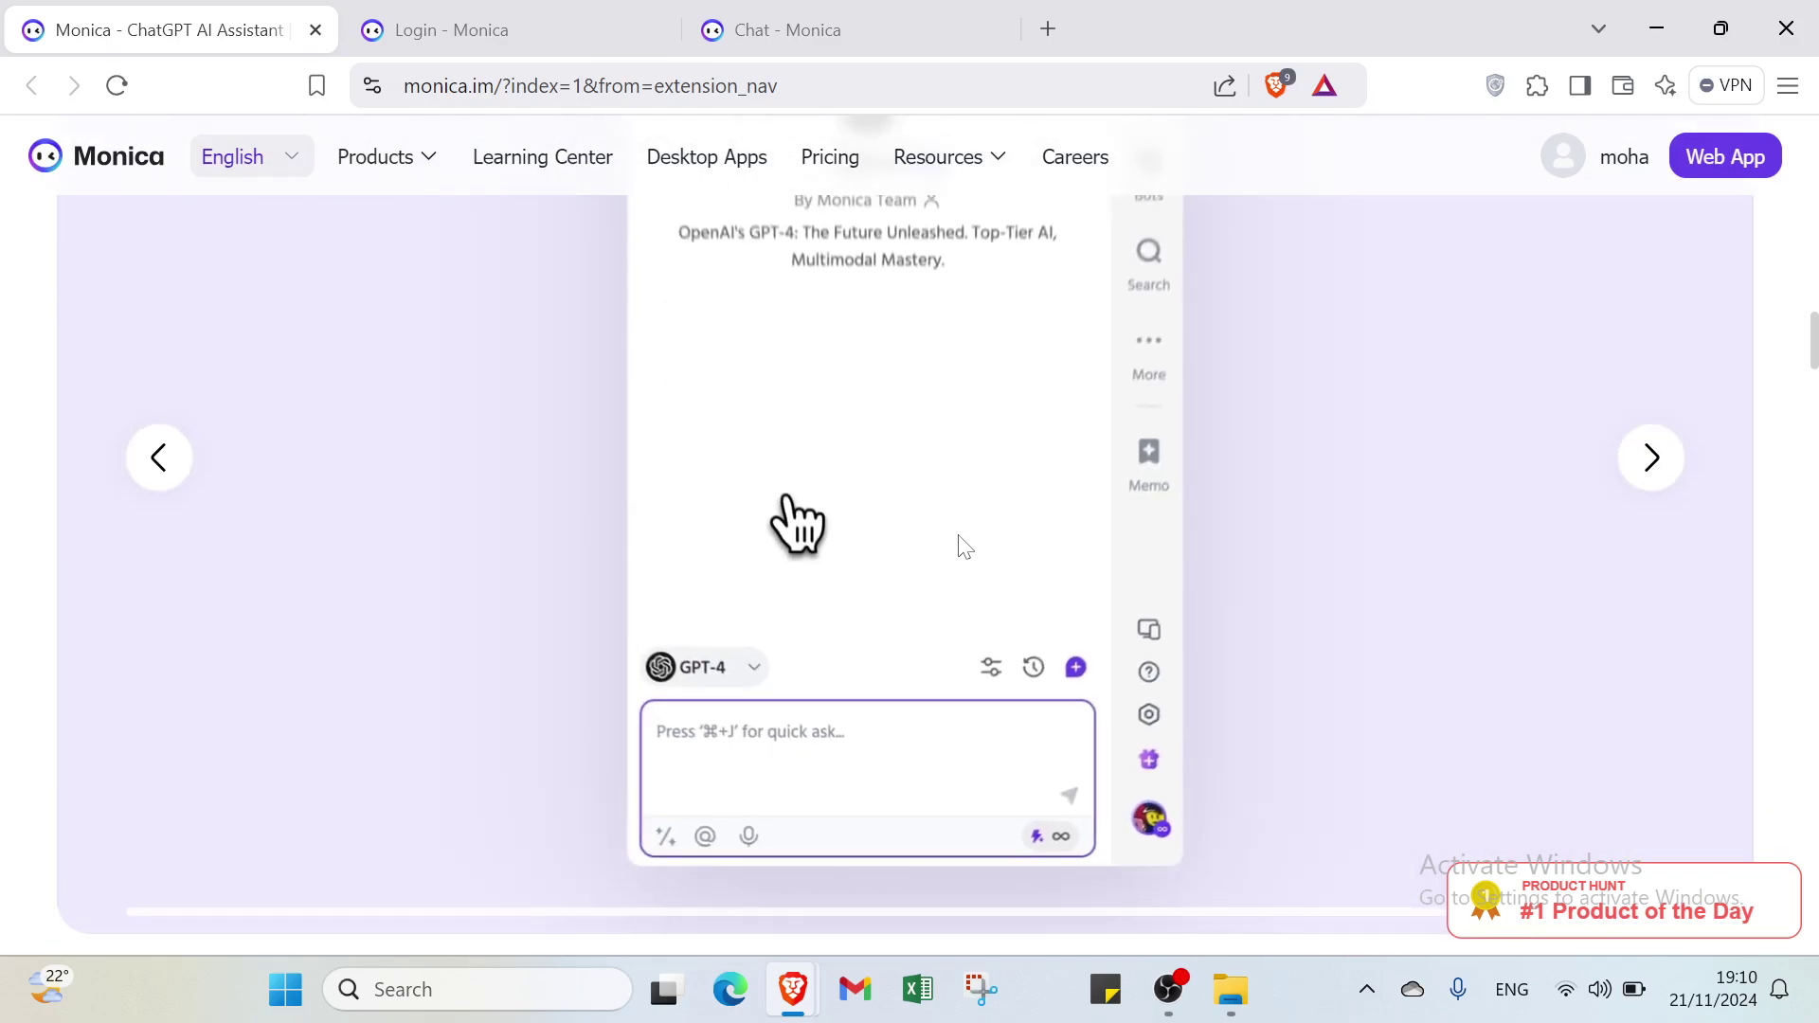
scroll(964, 547, "up", 1)
scroll(964, 548, "down", 3)
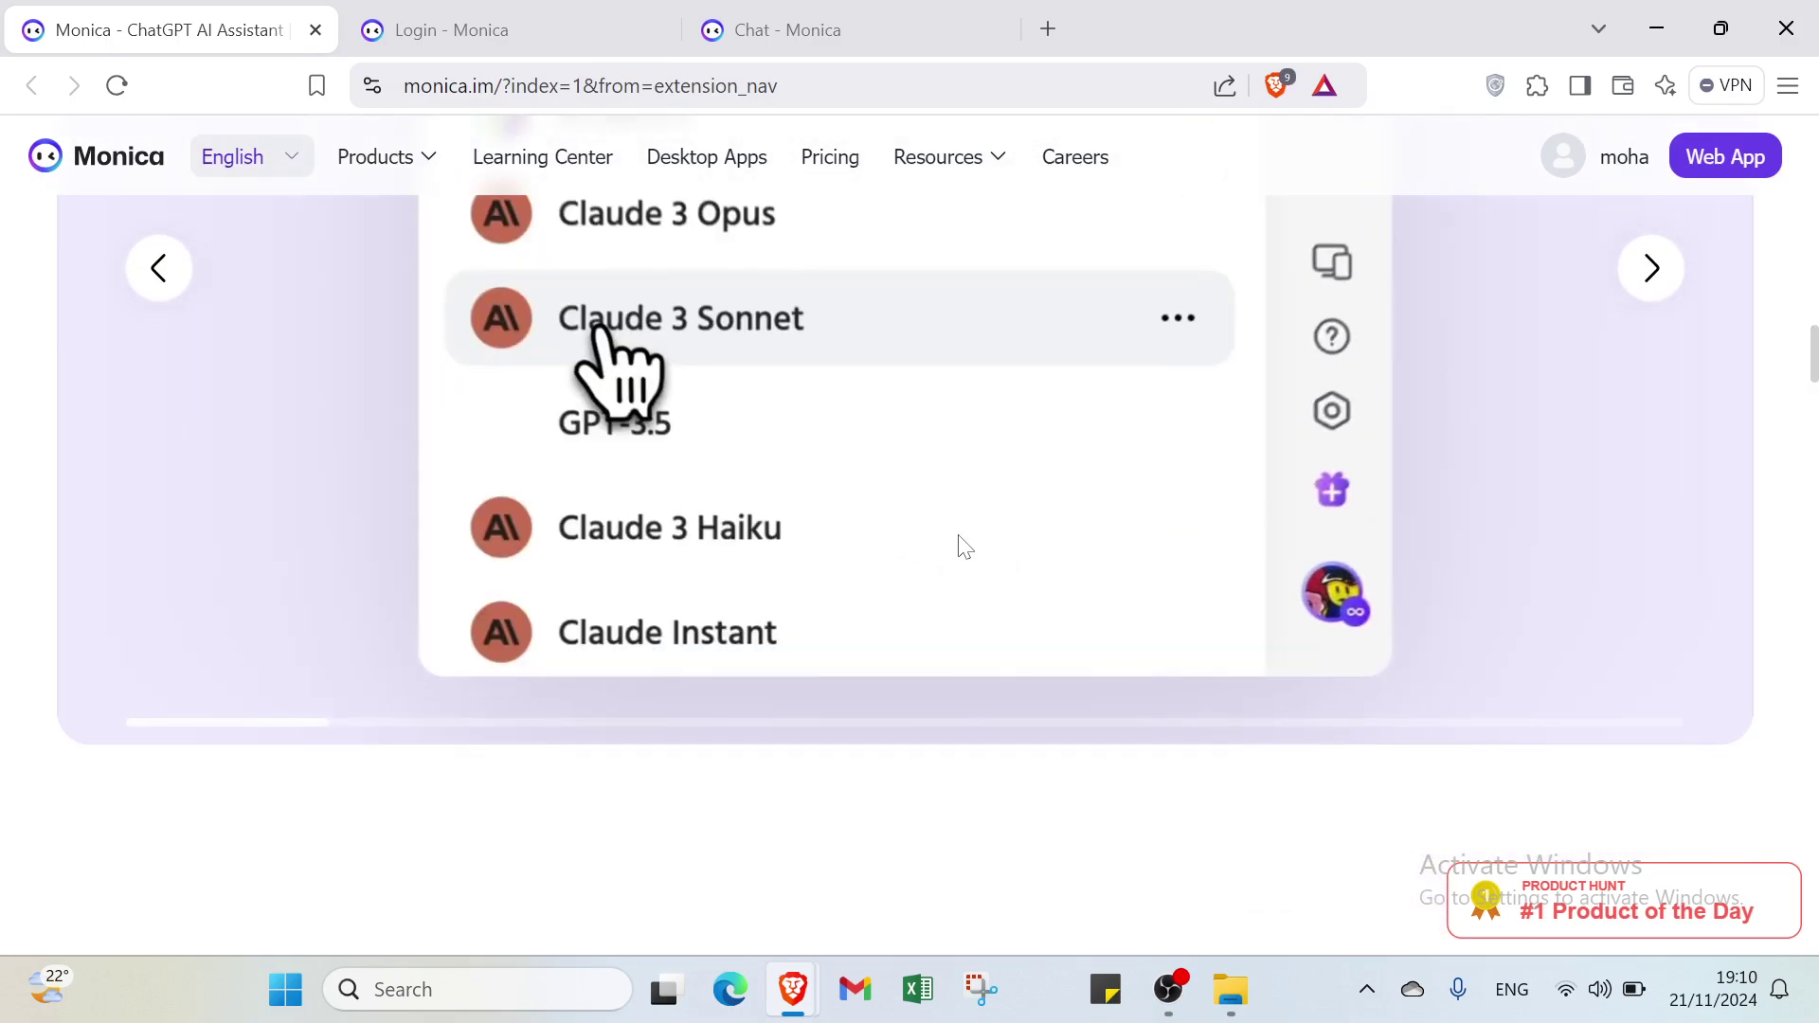
scroll(964, 547, "up", 20)
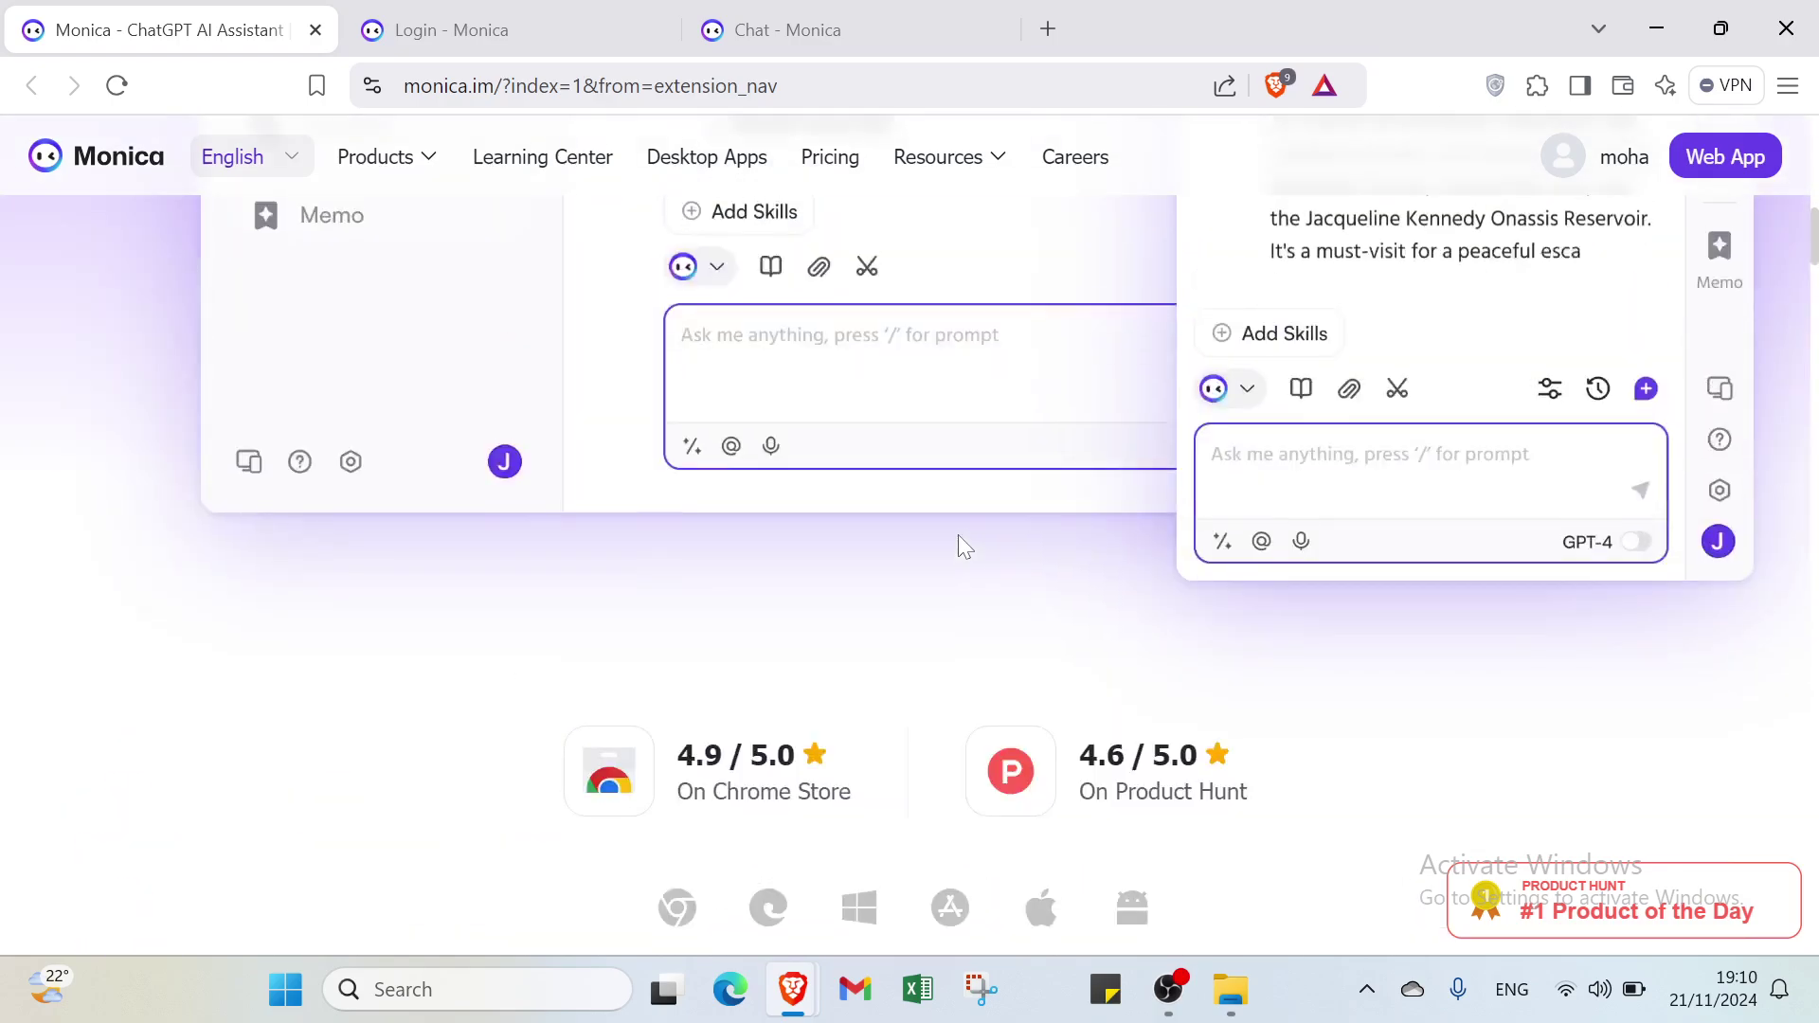
scroll(965, 547, "up", 5)
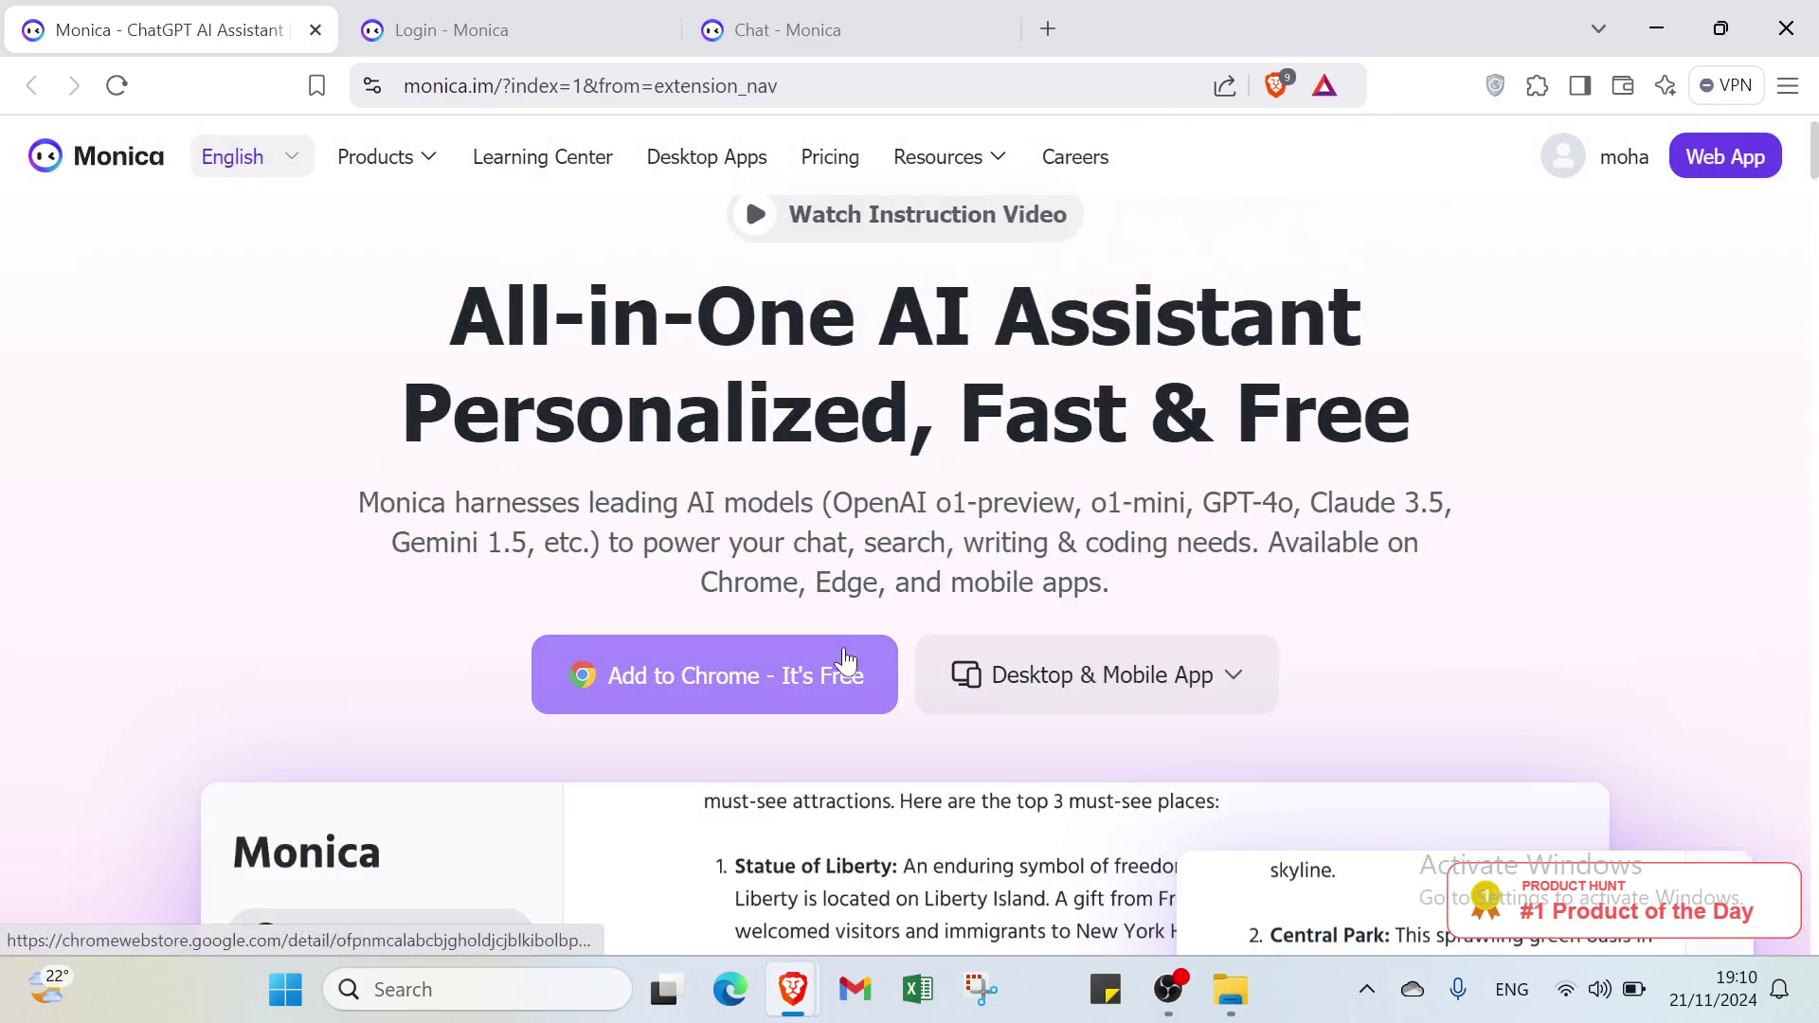
left_click(846, 658)
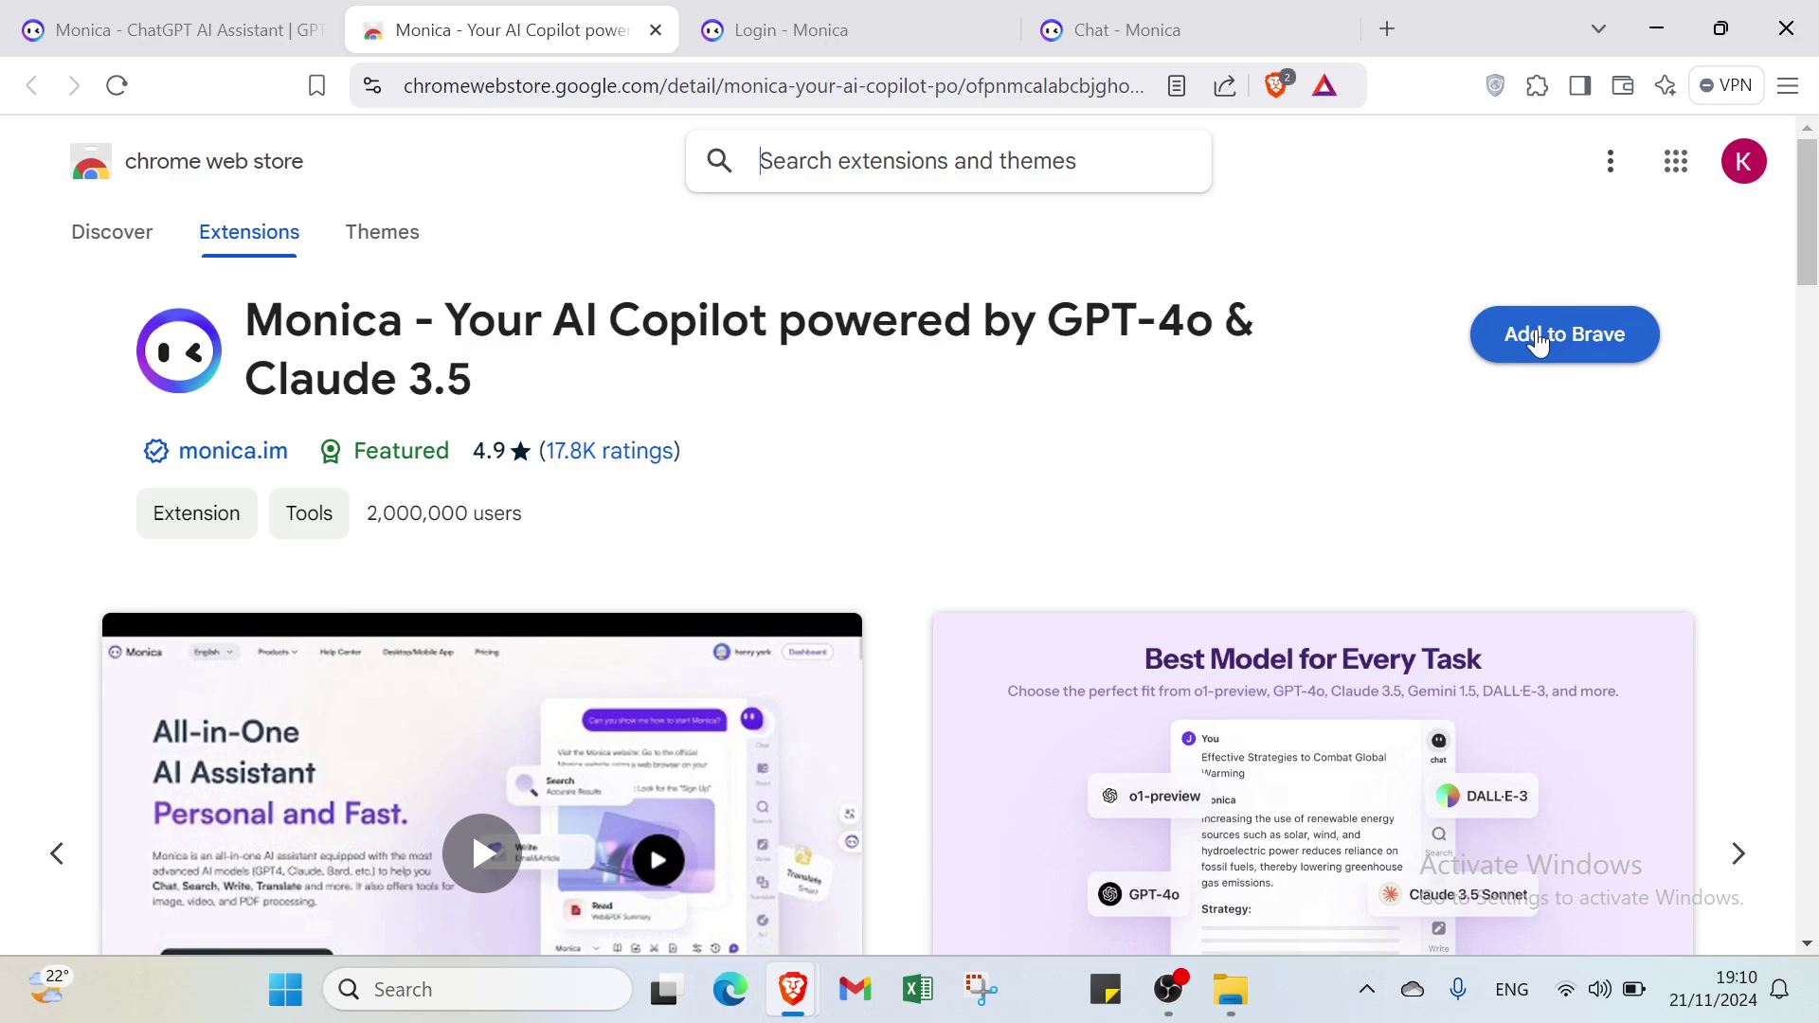
left_click(655, 30)
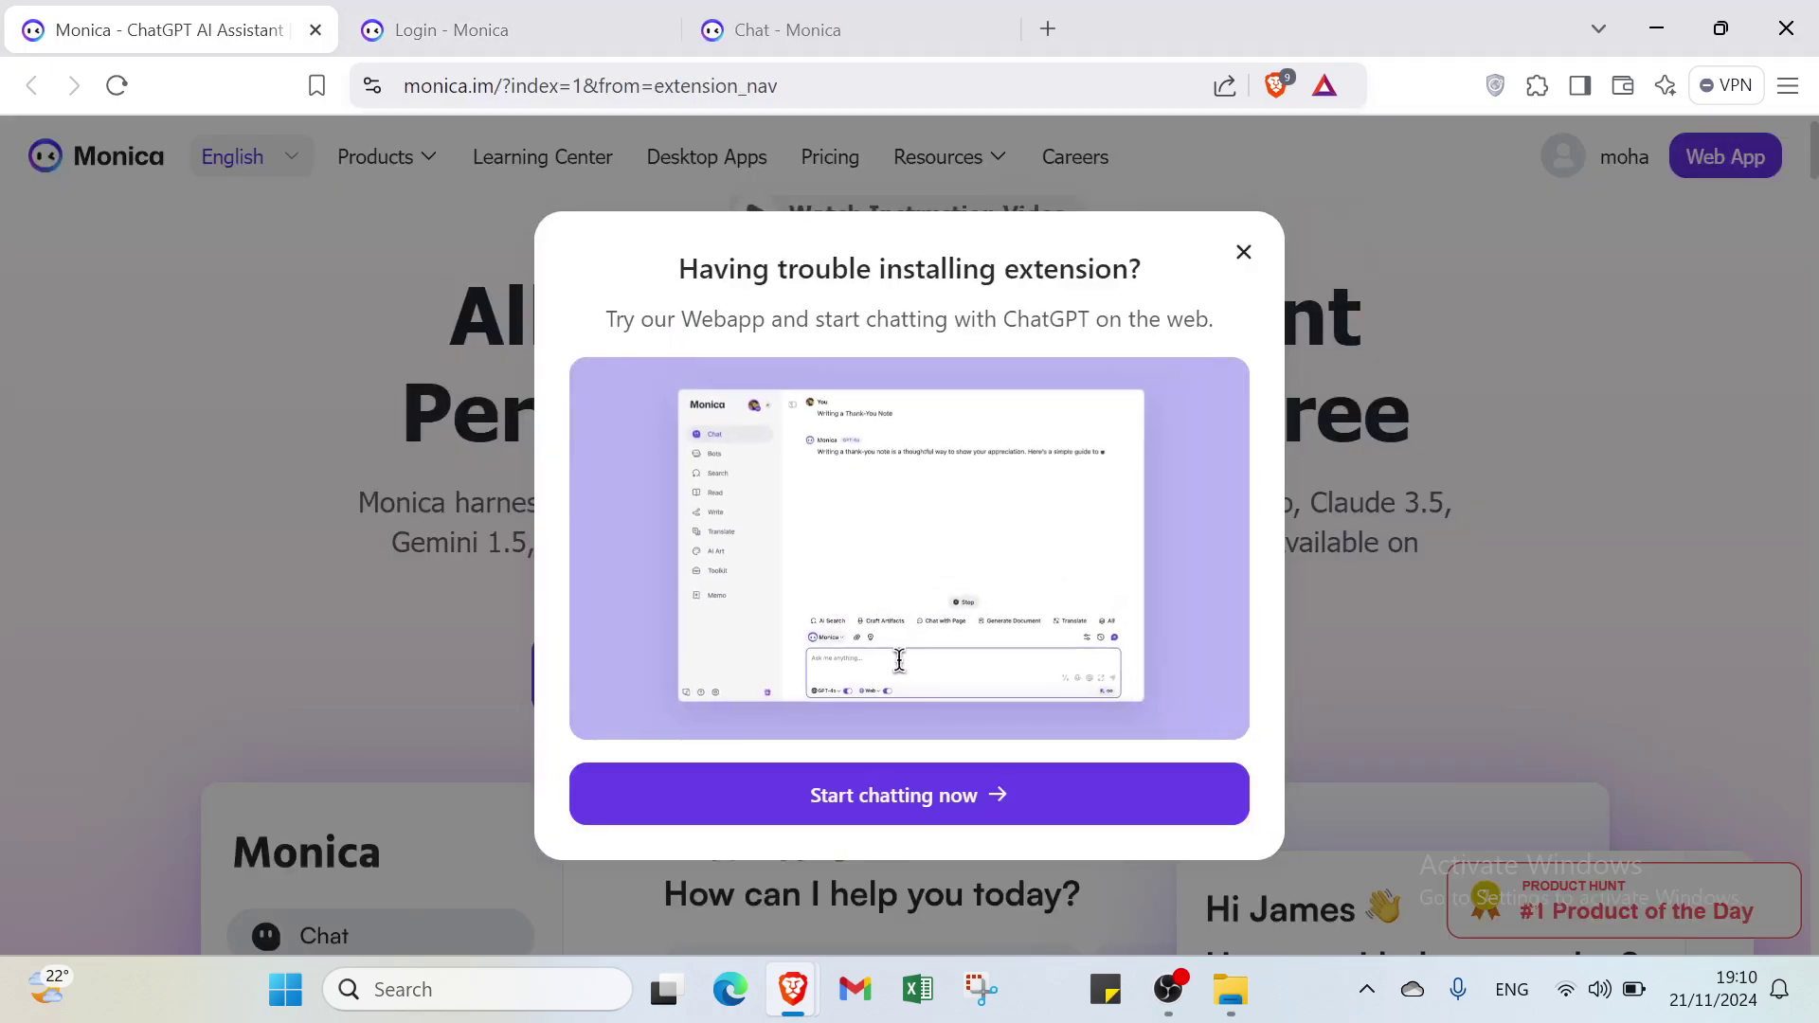
left_click(1244, 252)
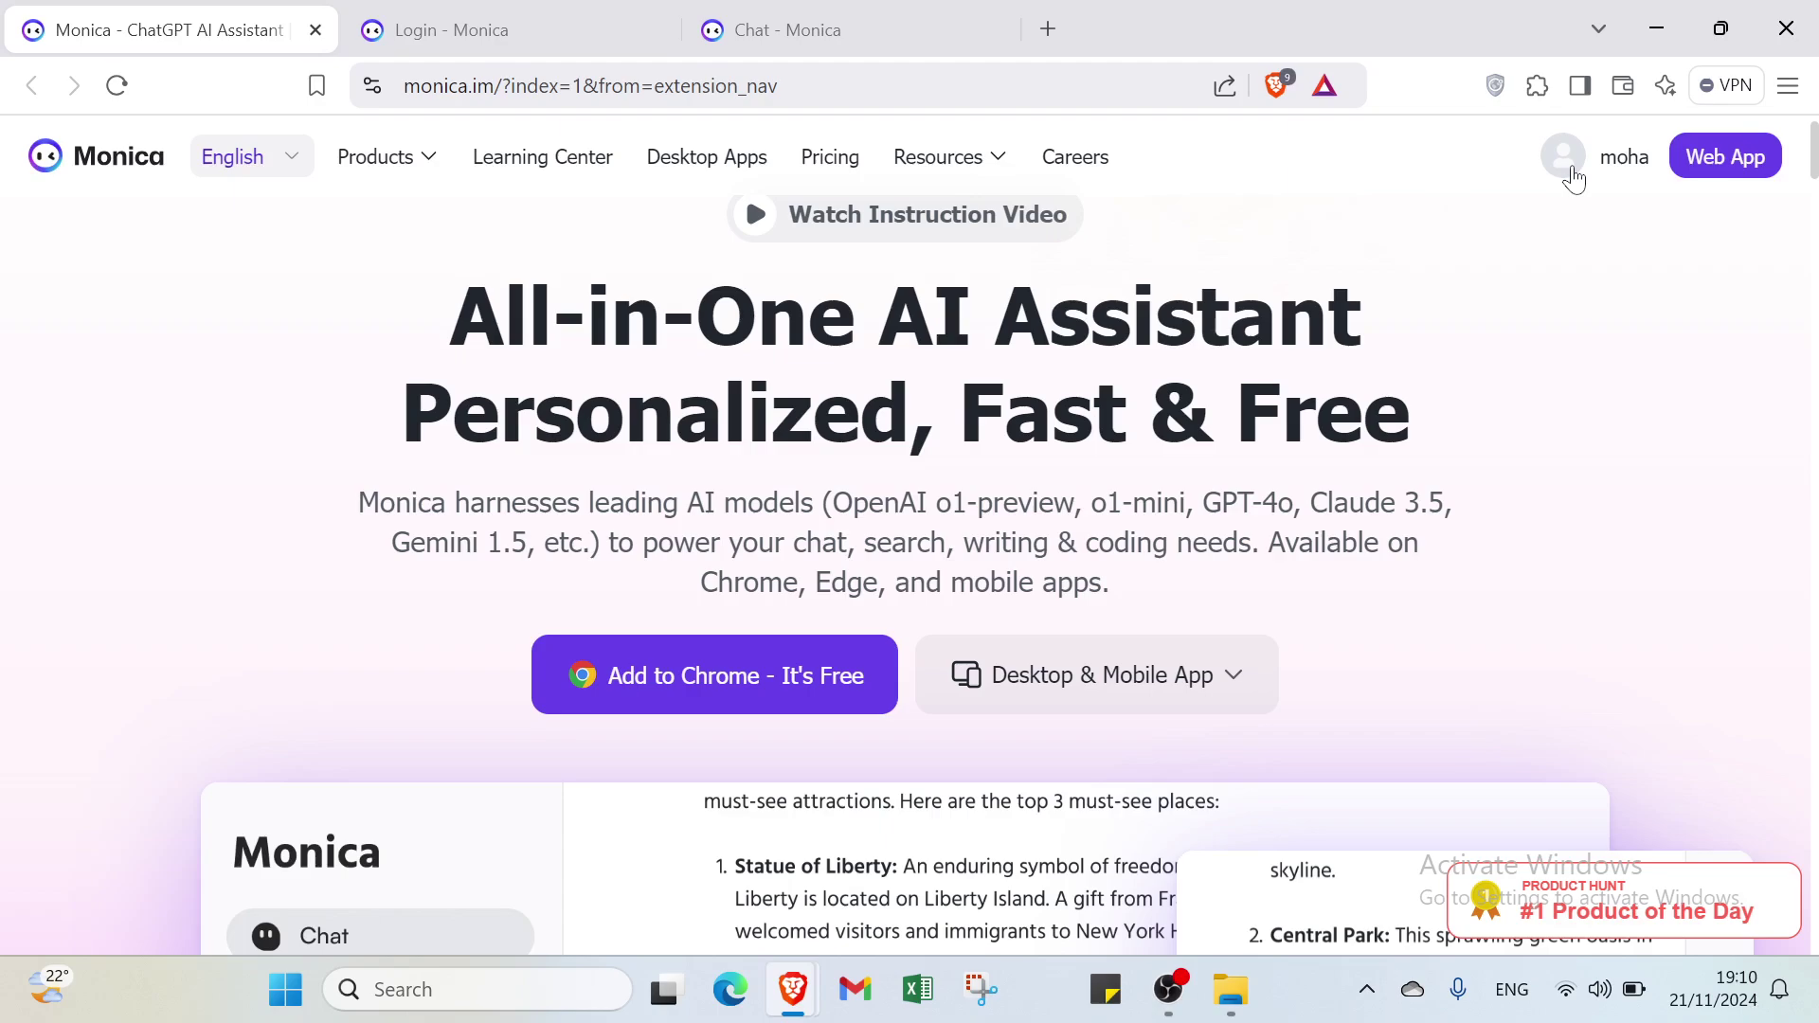
From the Login page, start signing up for free with an email address
left_click(465, 30)
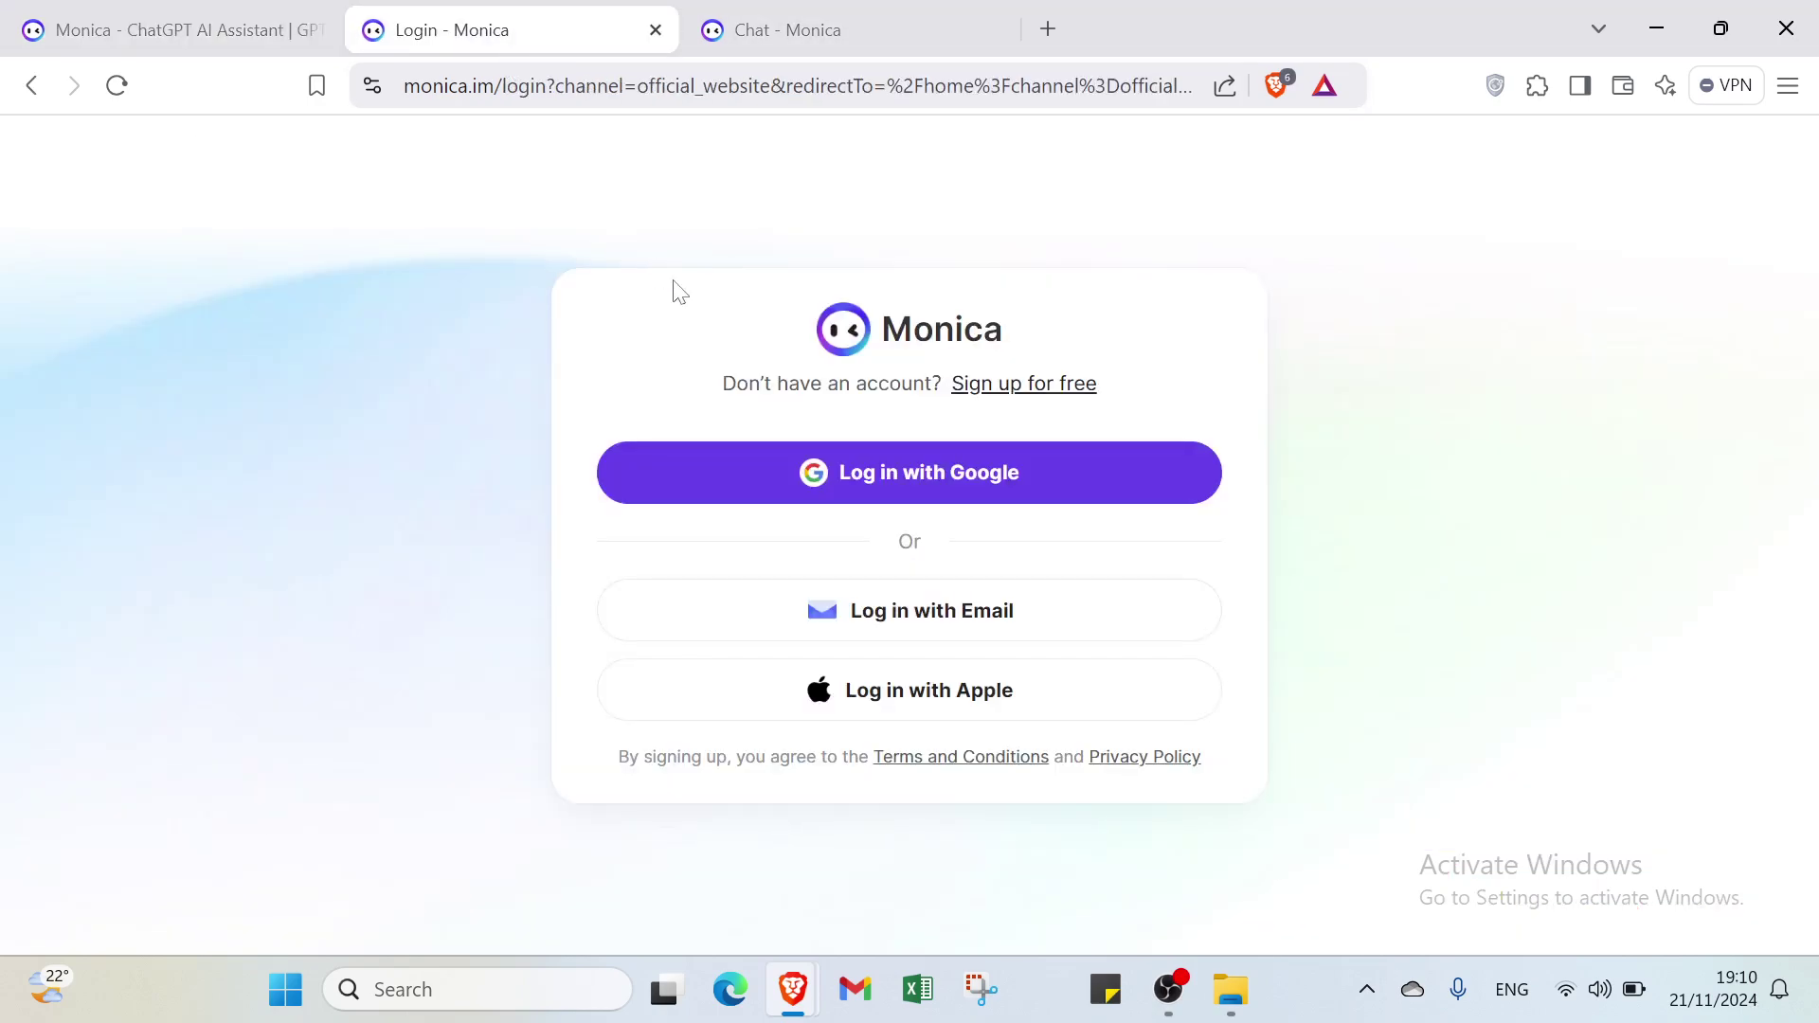
left_click(1007, 388)
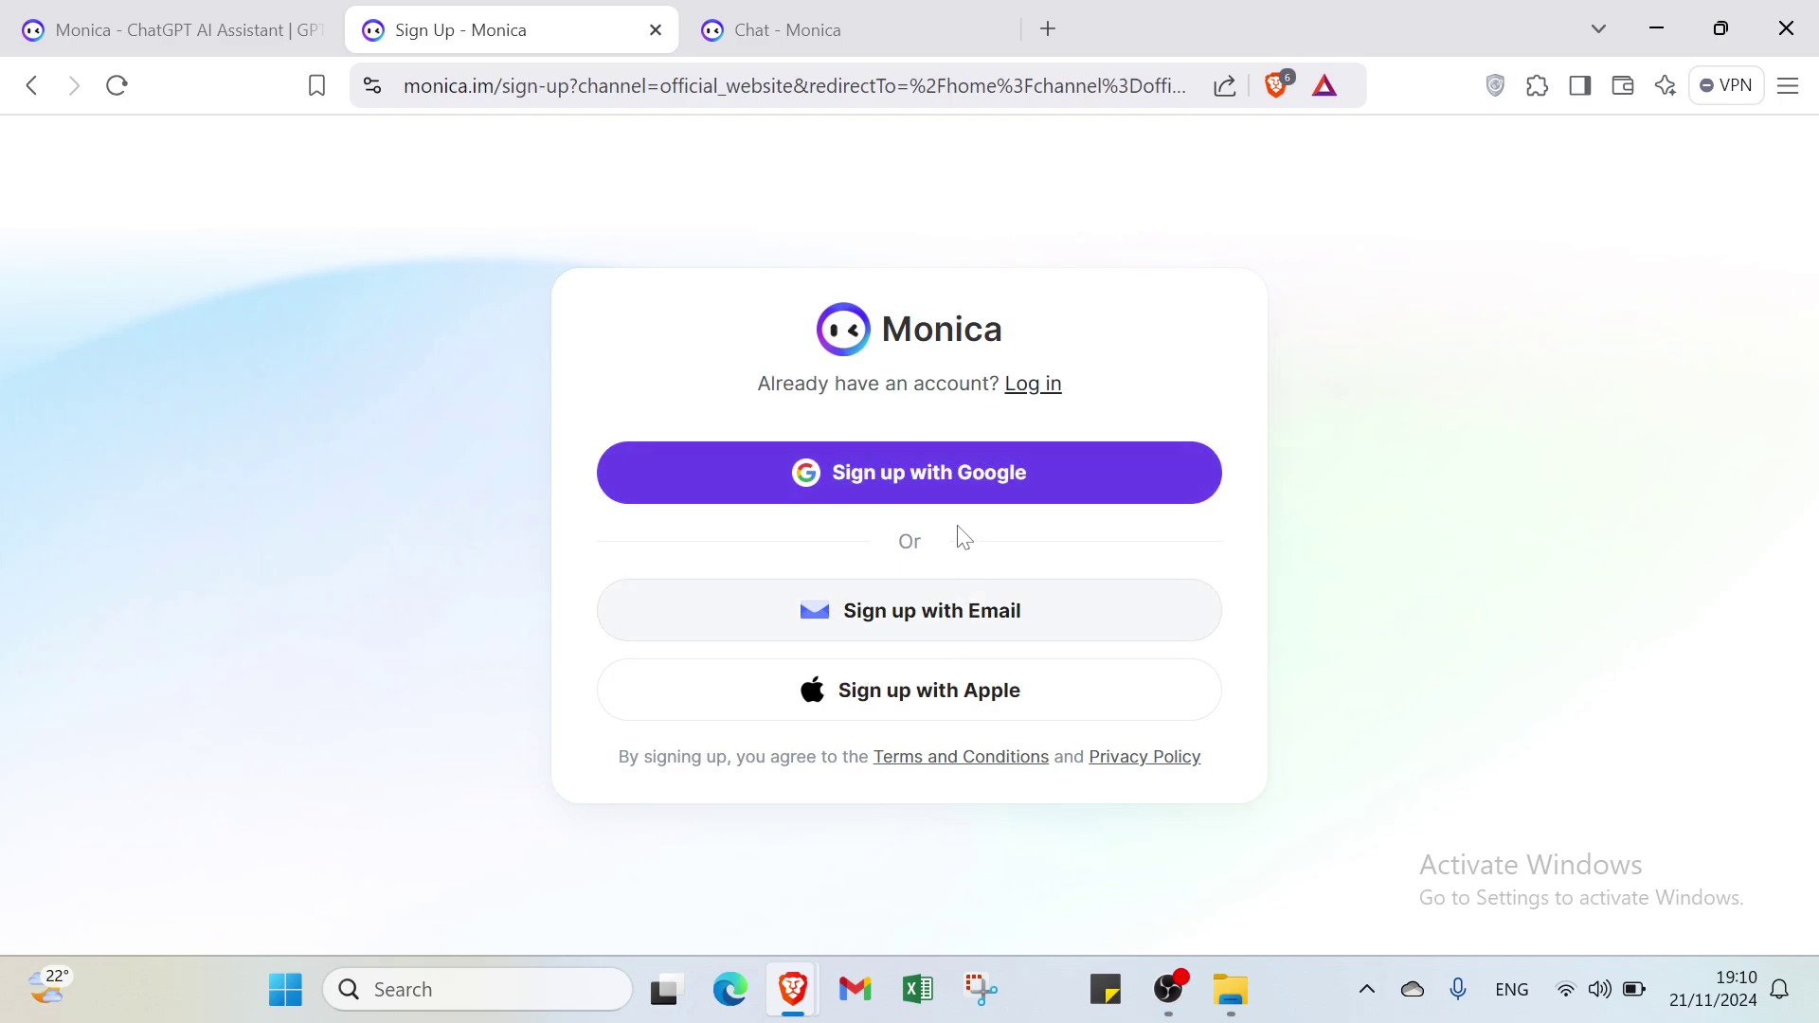
left_click(929, 620)
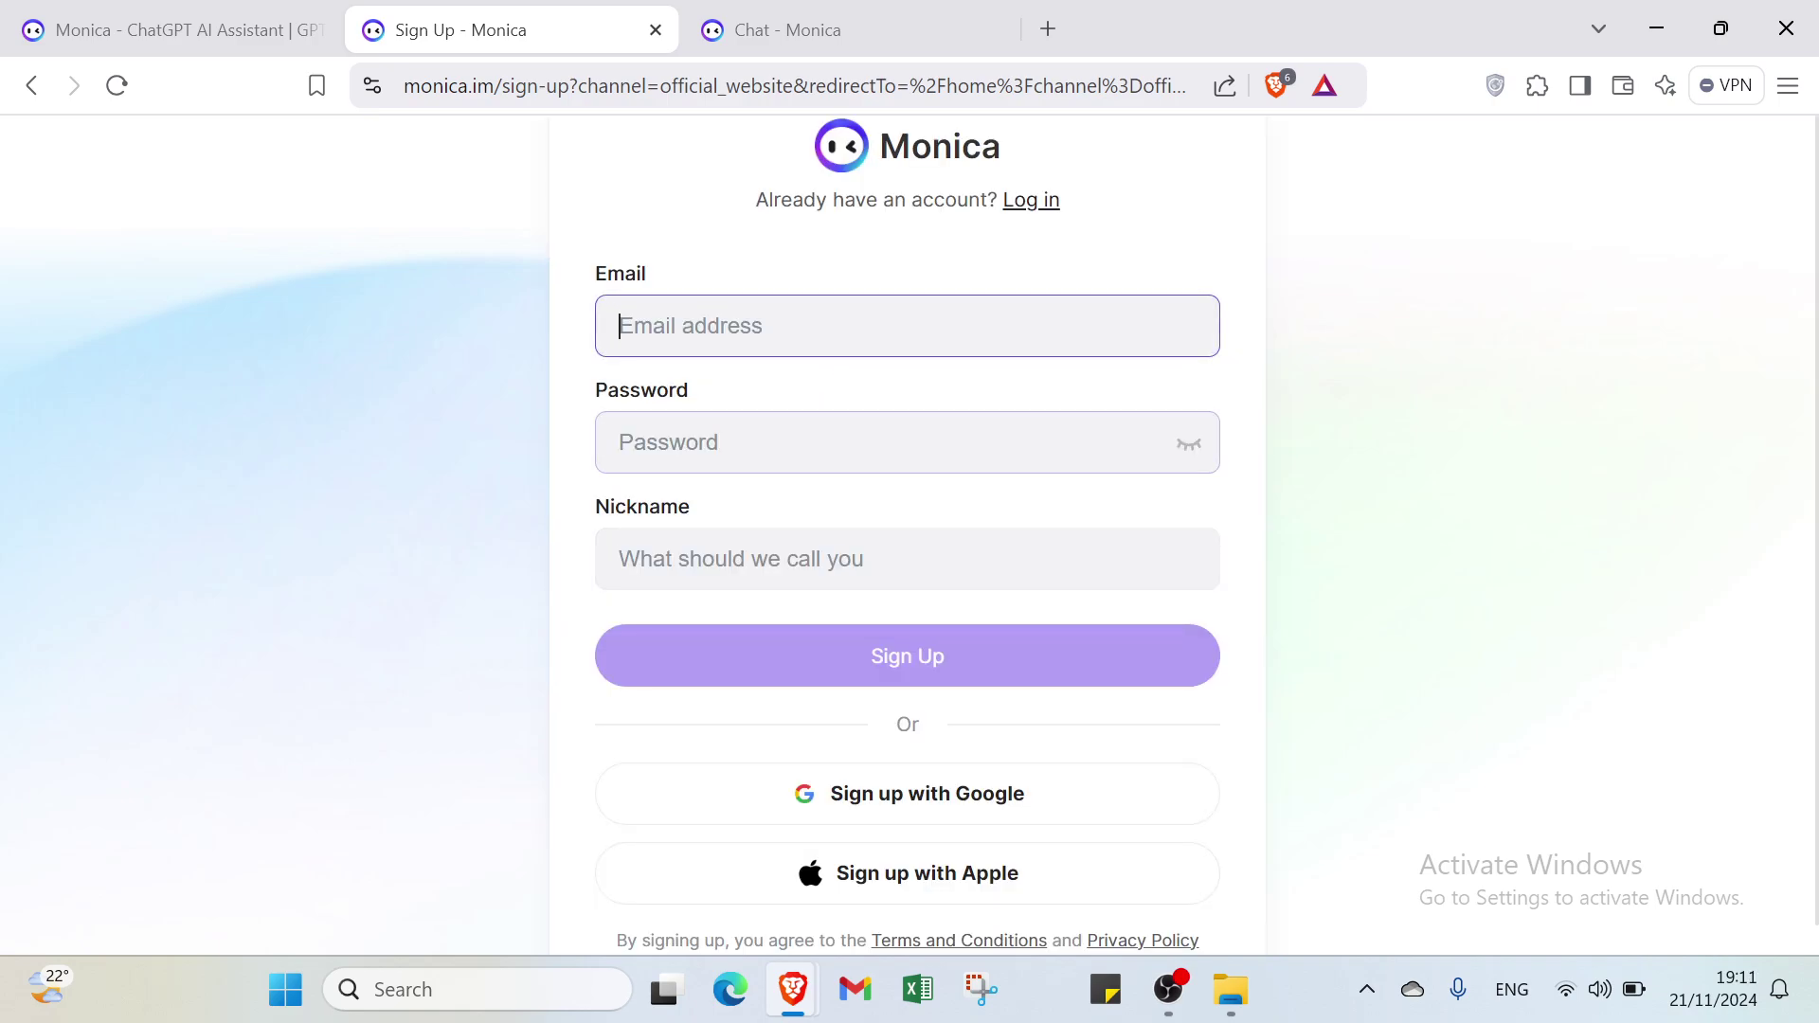
left_click(777, 554)
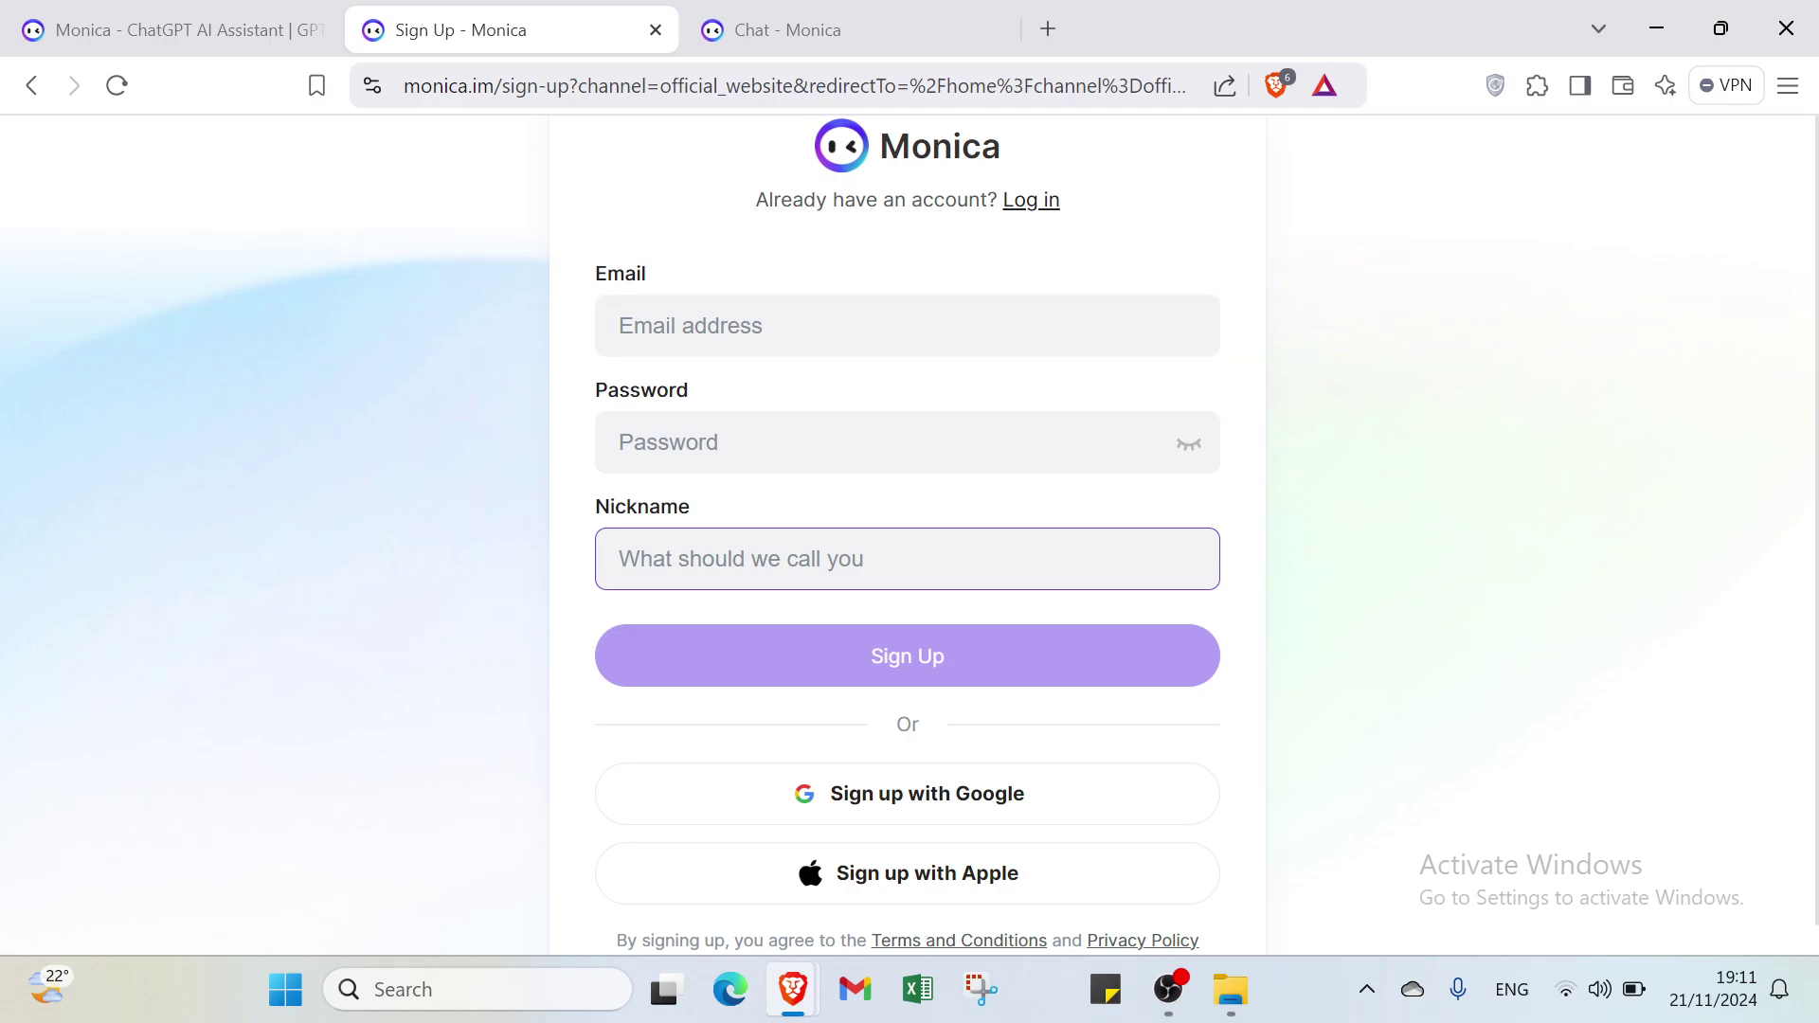
Switch the sign-up page back to login and go to the Chat - Monica page
left_click(284, 30)
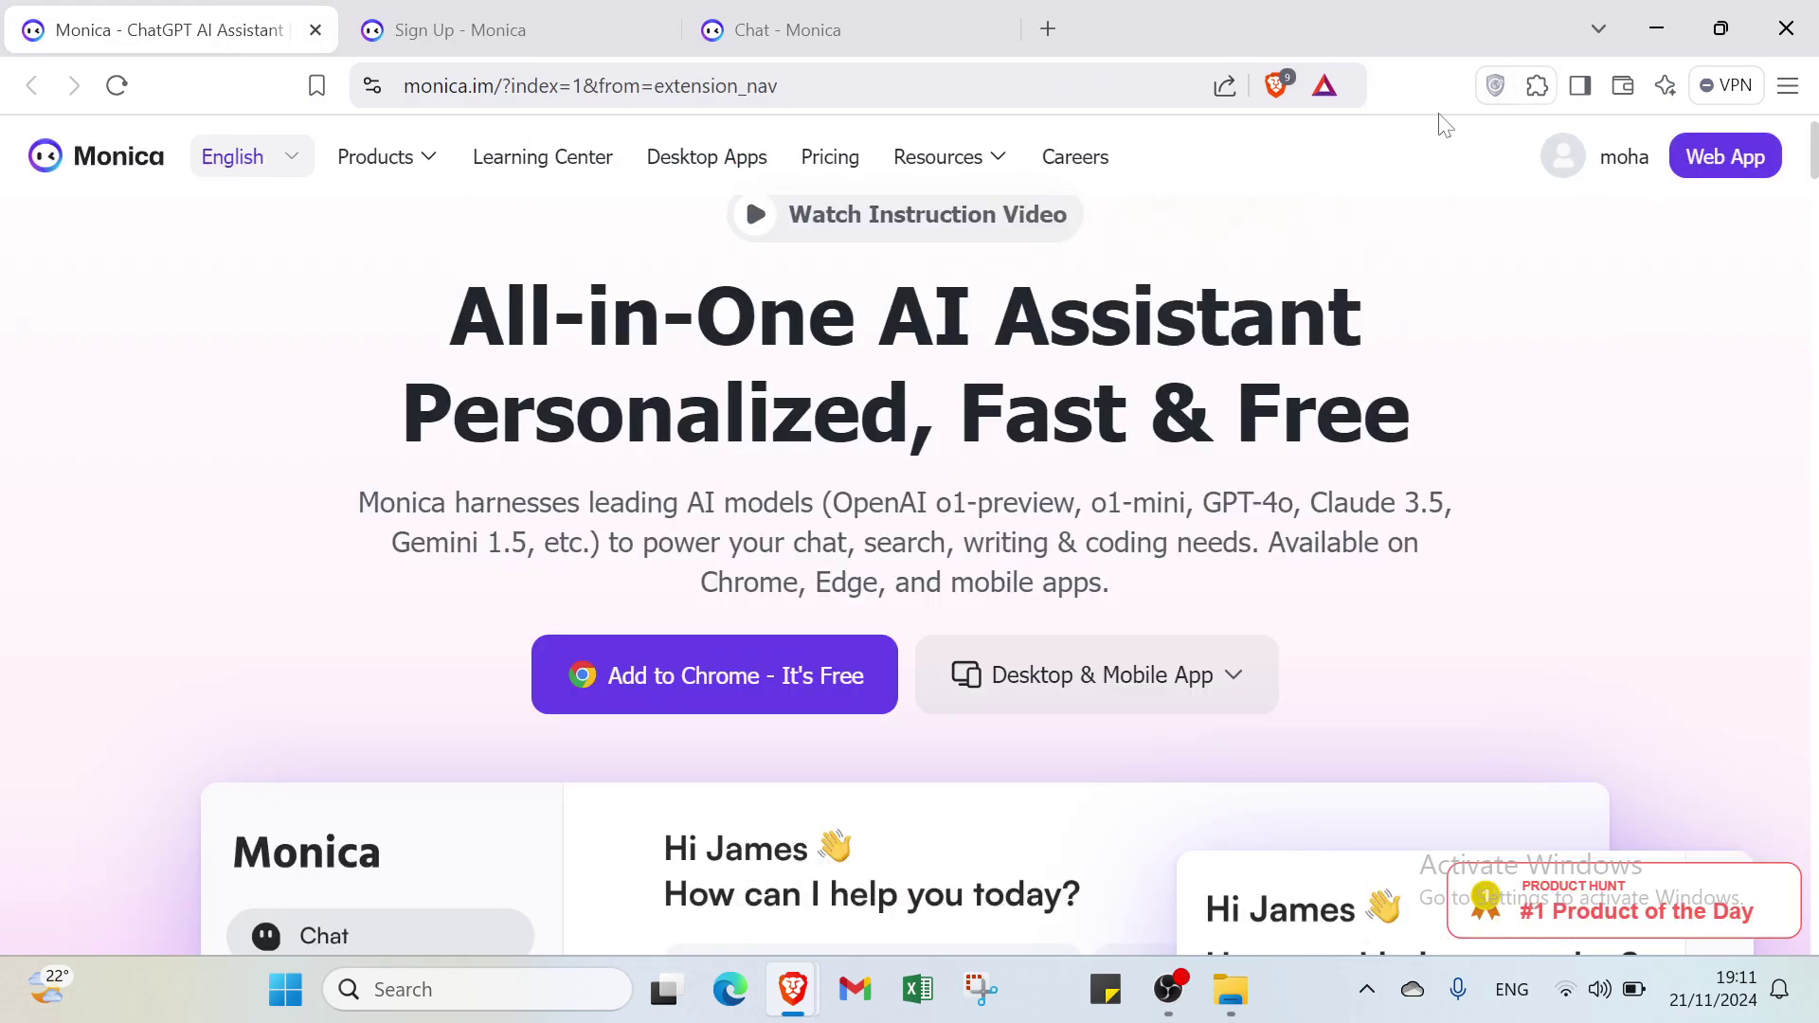
left_click(692, 34)
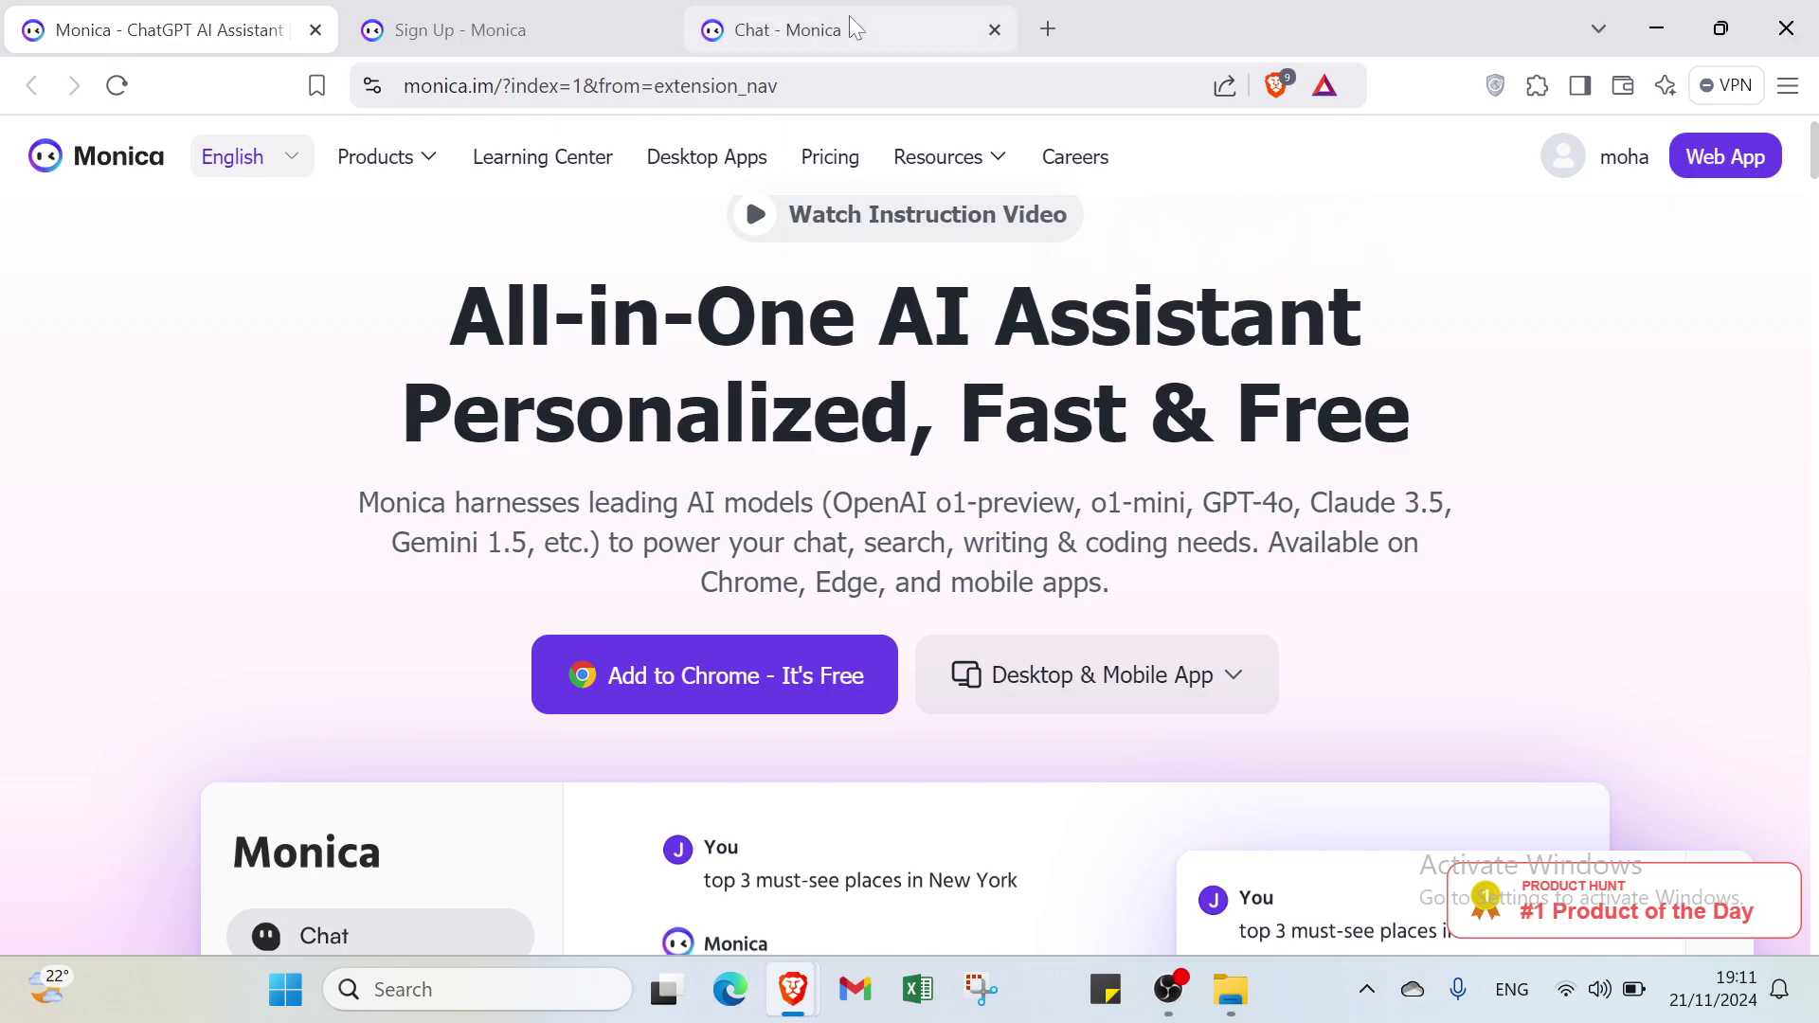
left_click(514, 28)
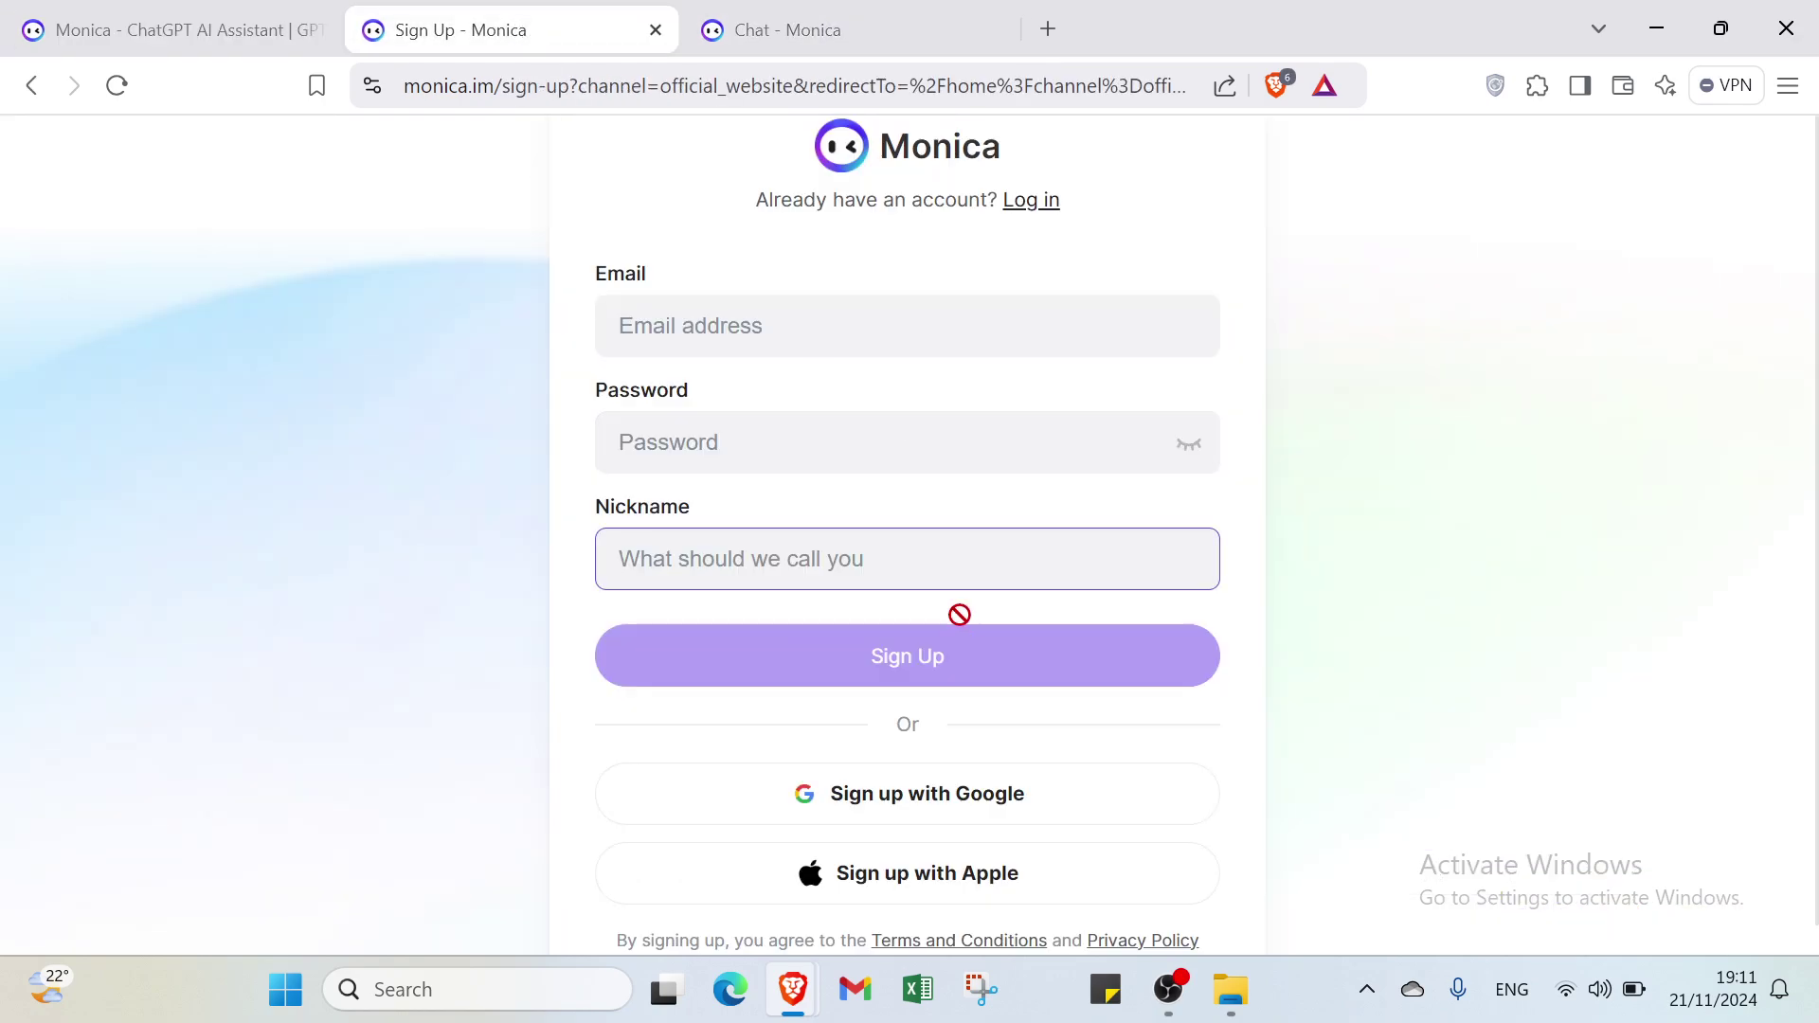
left_click(1051, 201)
left_click(866, 31)
scroll(884, 329, "up", 2)
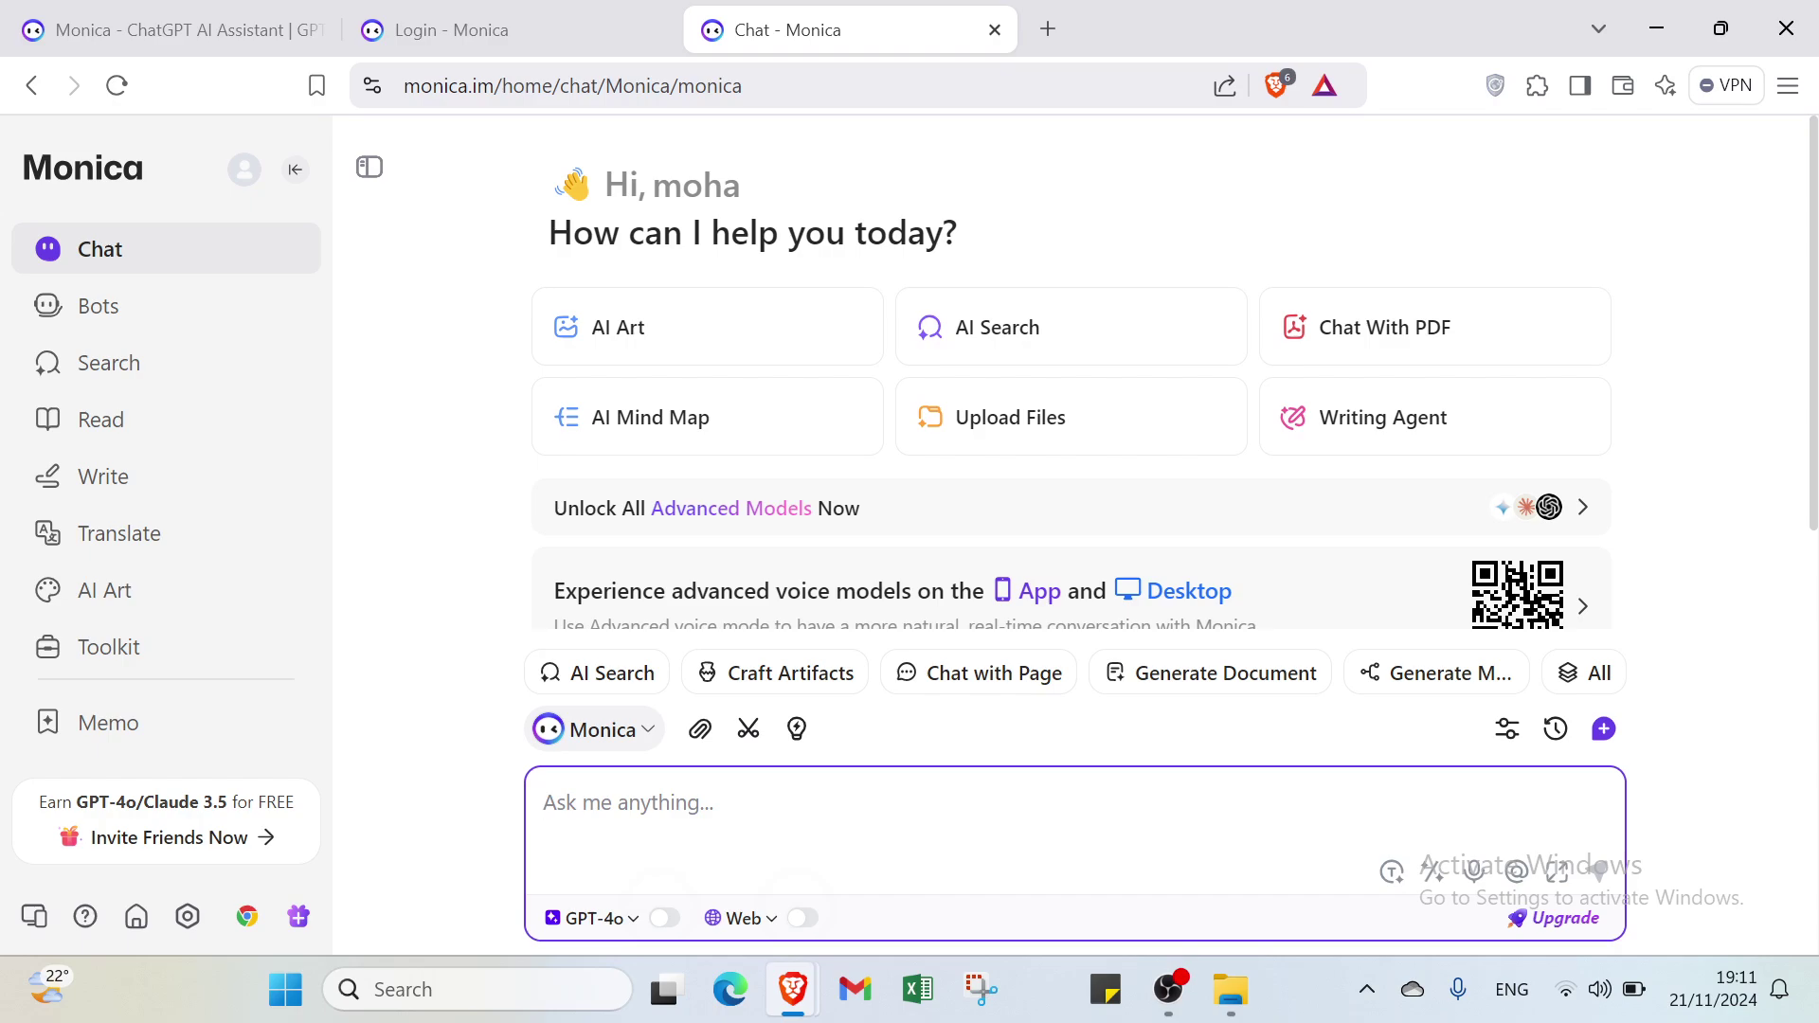
Ask Monica 'how monica ai work' in the chat box
type("h")
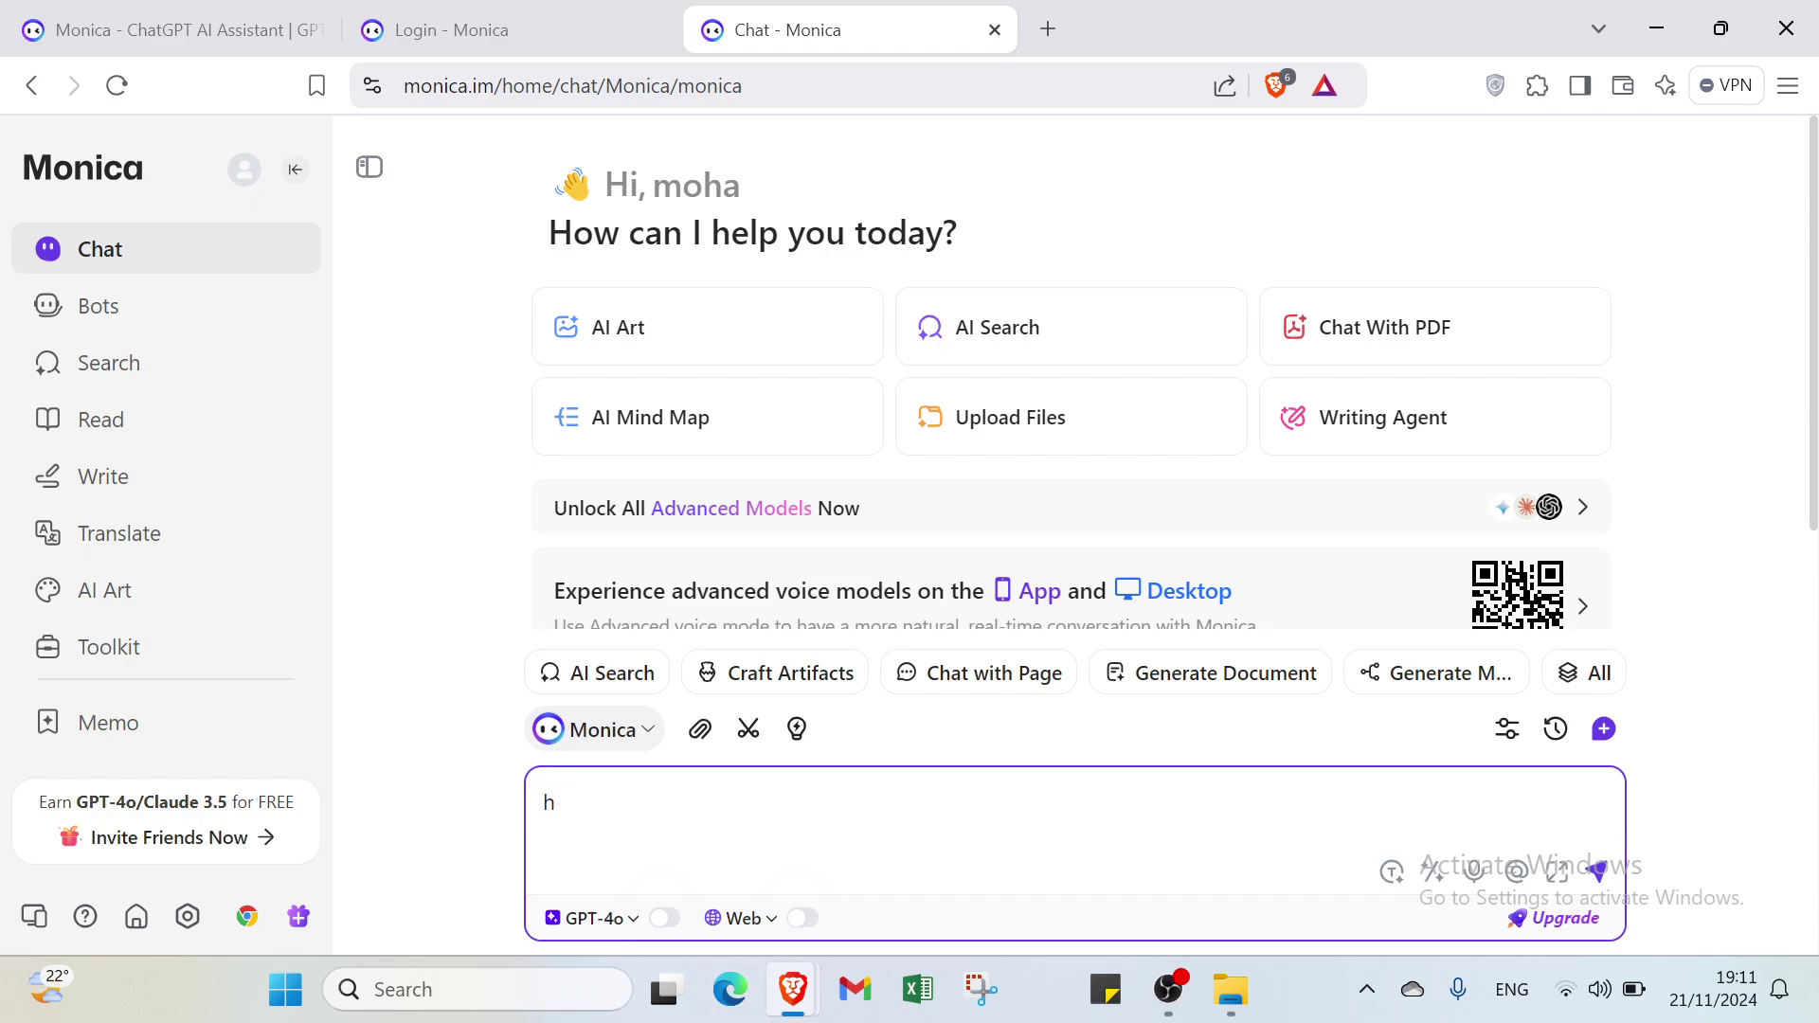
key("BackSpace")
type("h")
type("ow monica ai work")
key("Return")
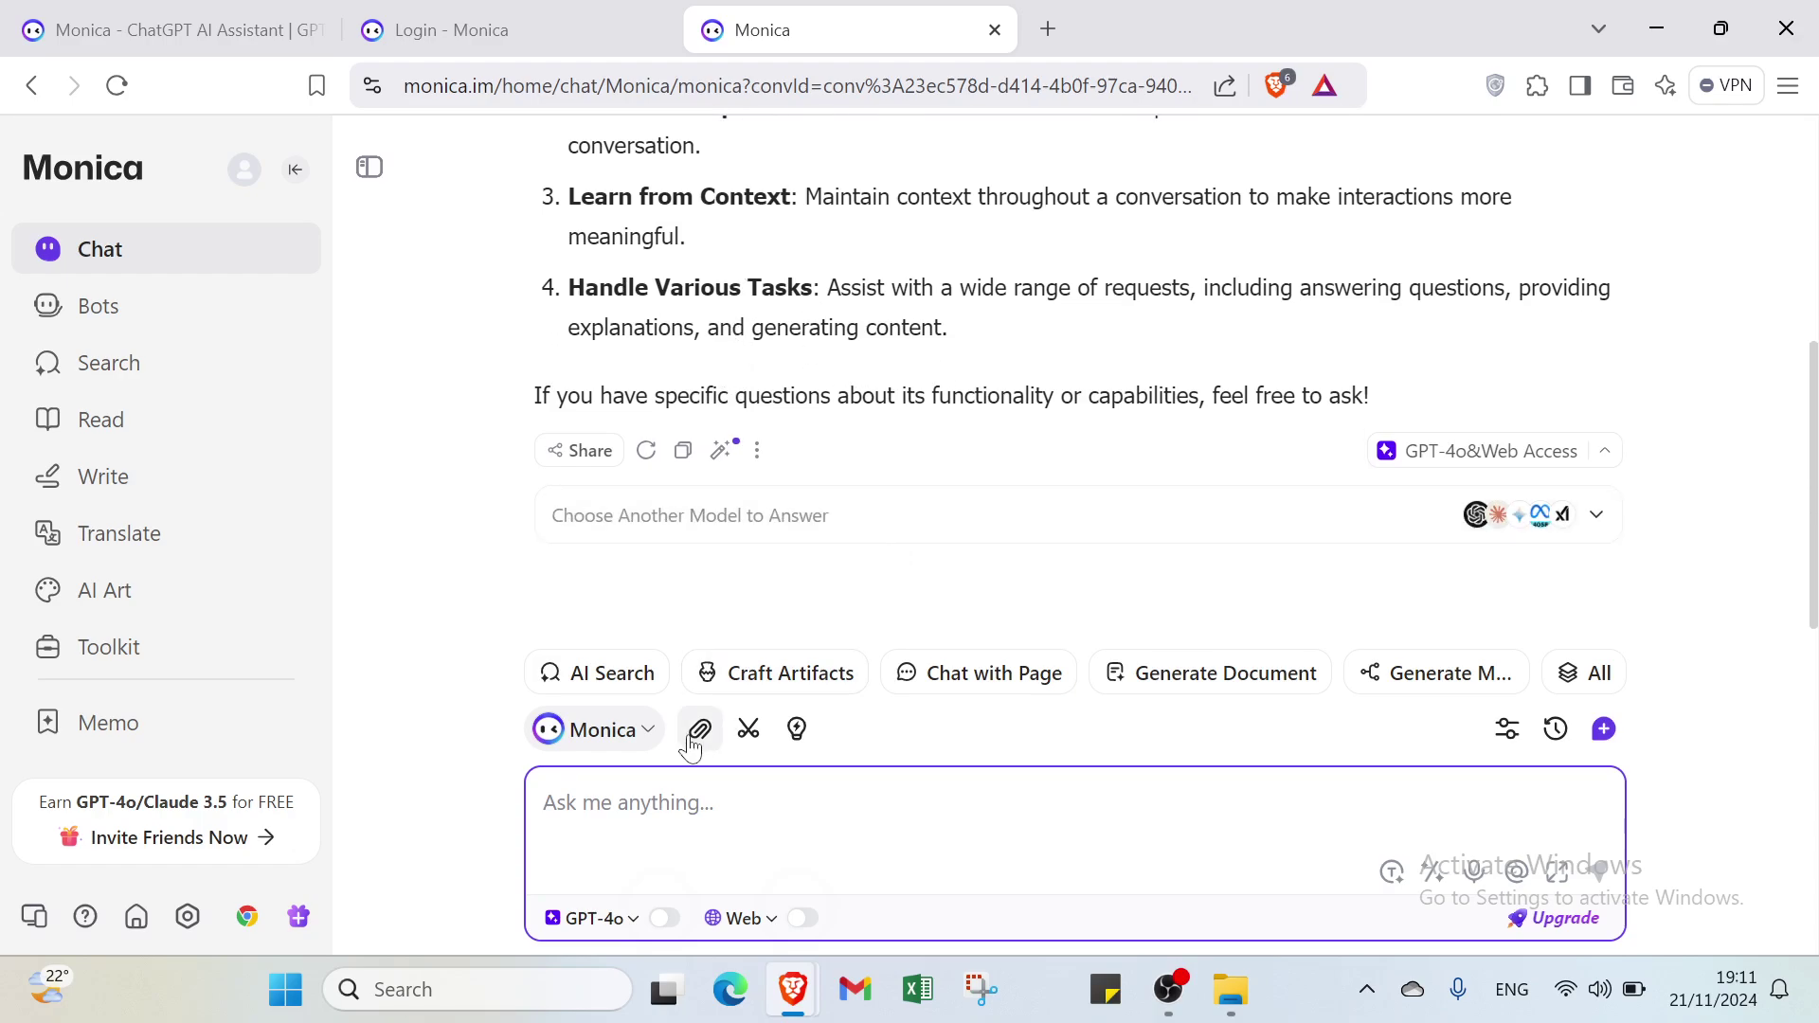
Open the Bots panel from the Monica bot dropdown, scroll it, then close it
left_click(646, 748)
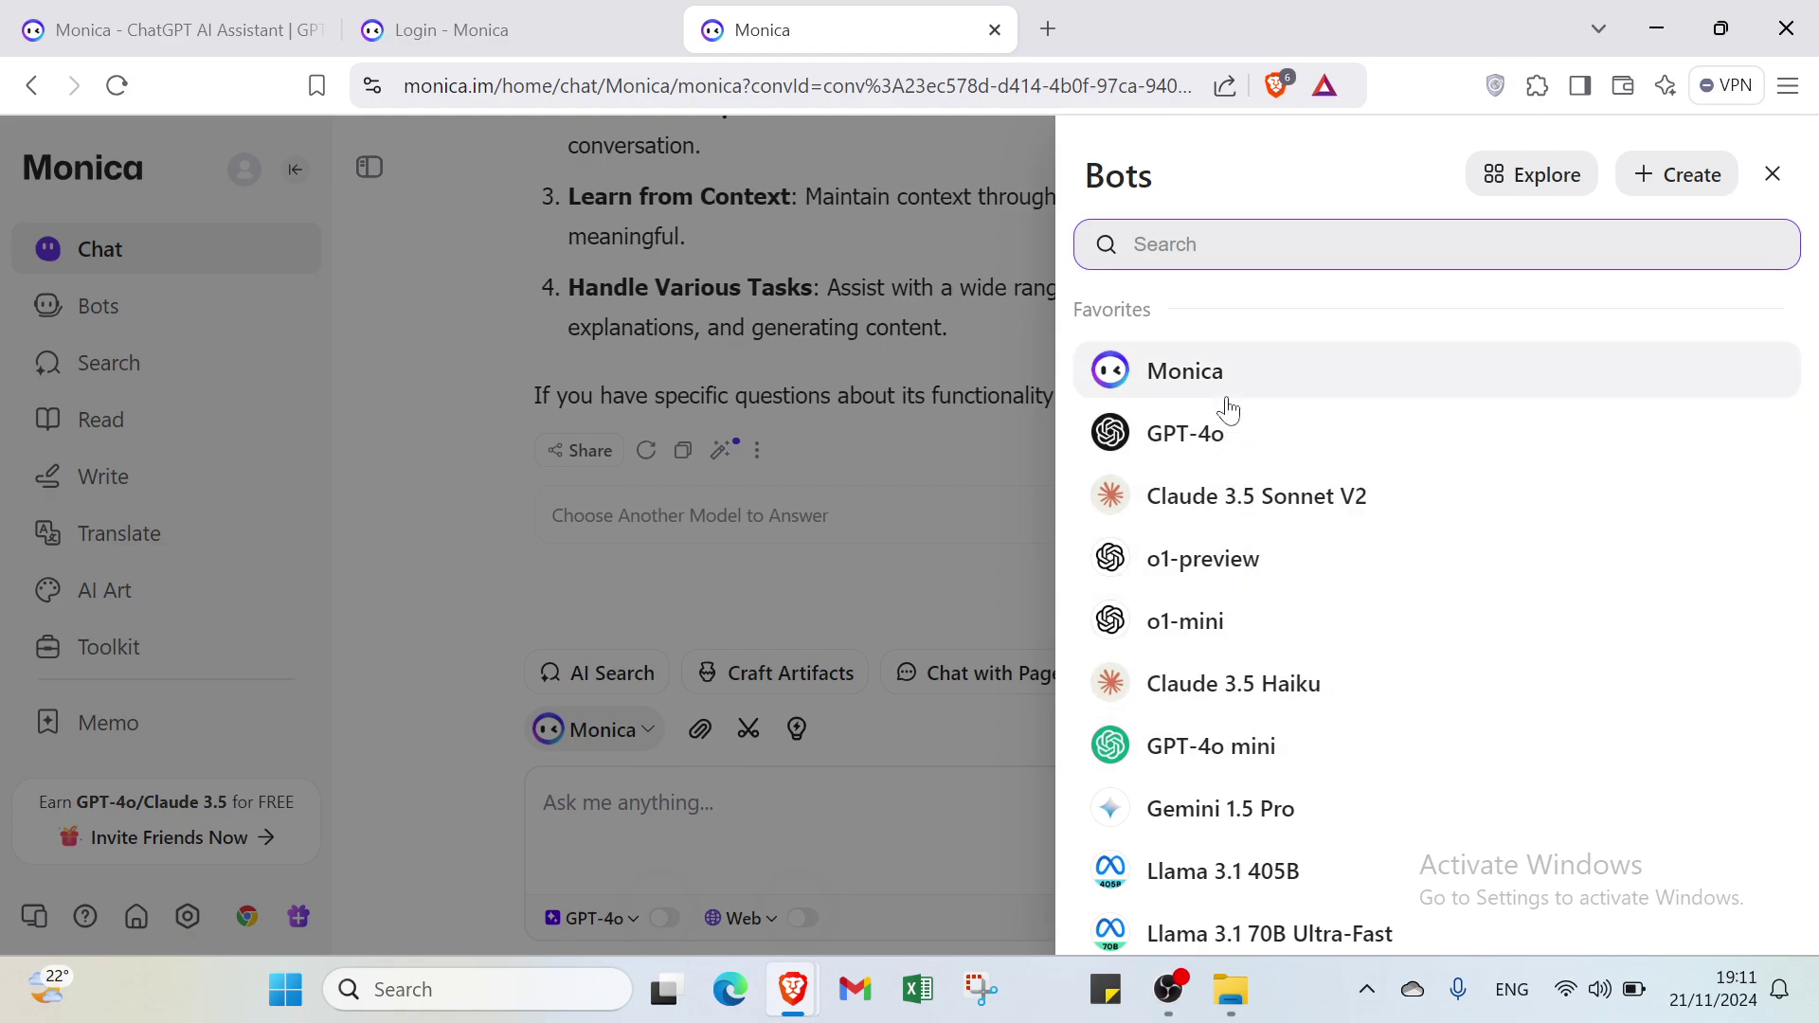
scroll(1222, 731, "down", 2)
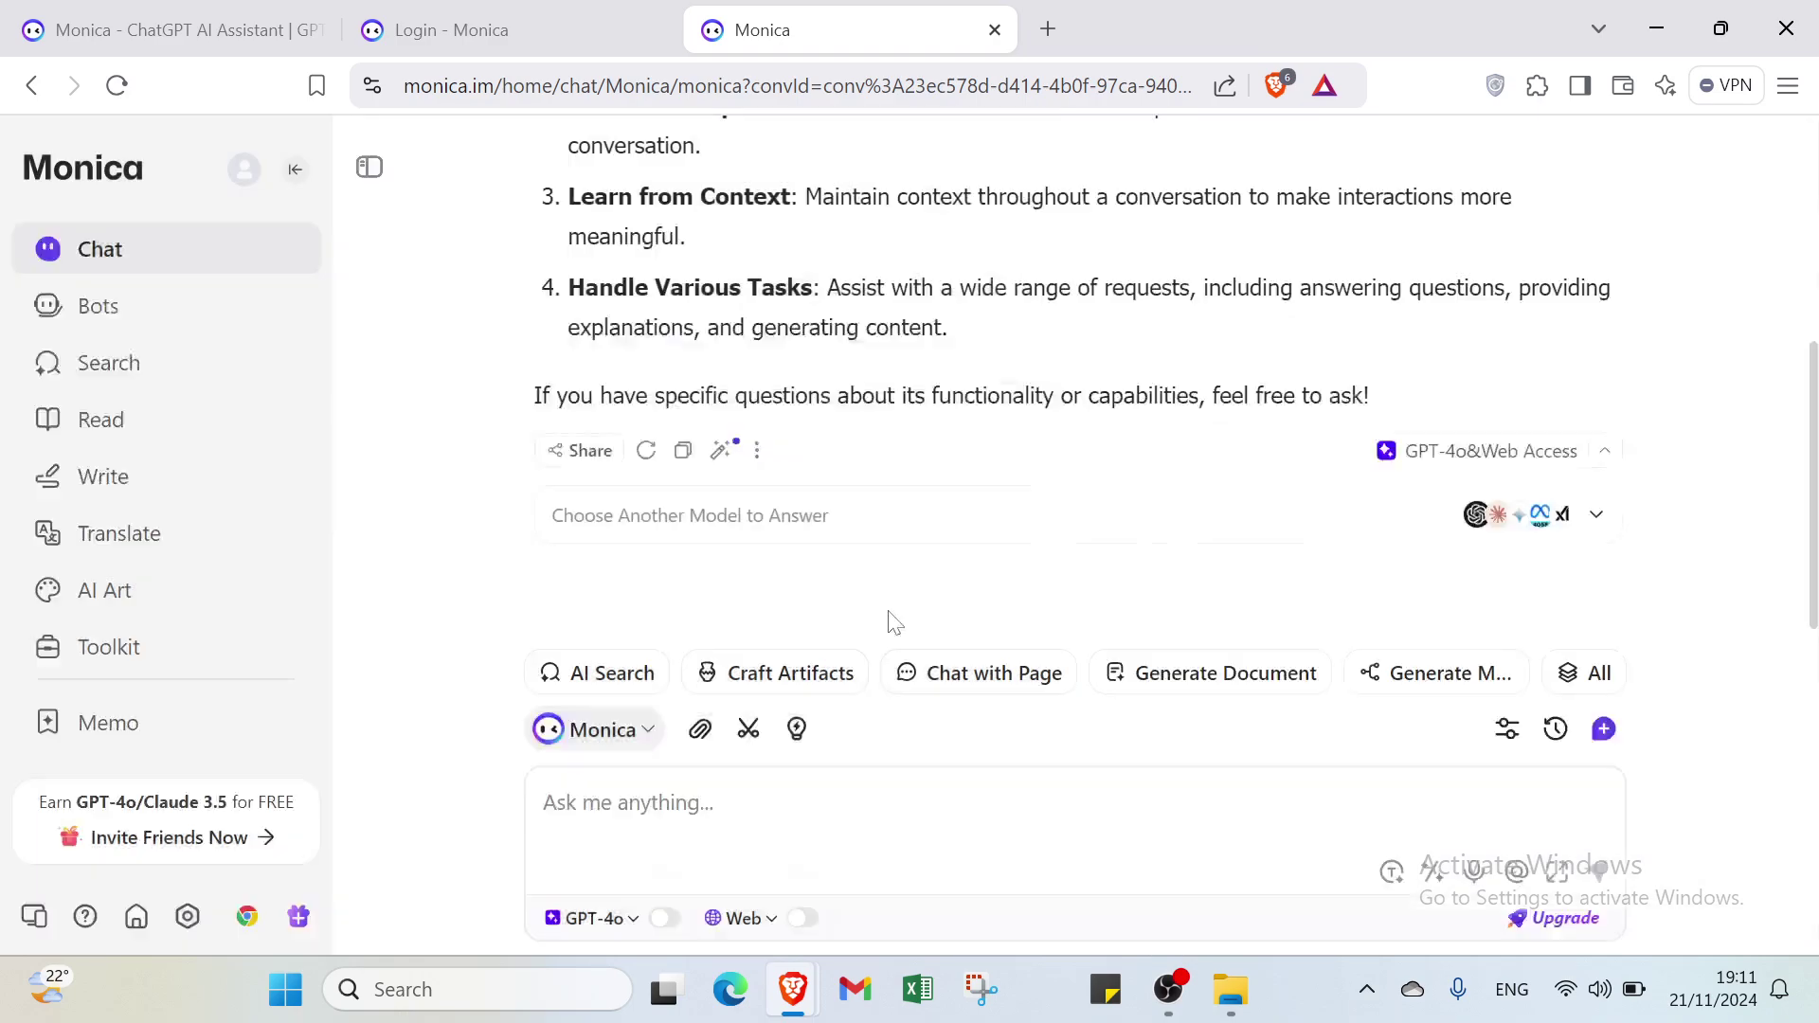
left_click(1009, 724)
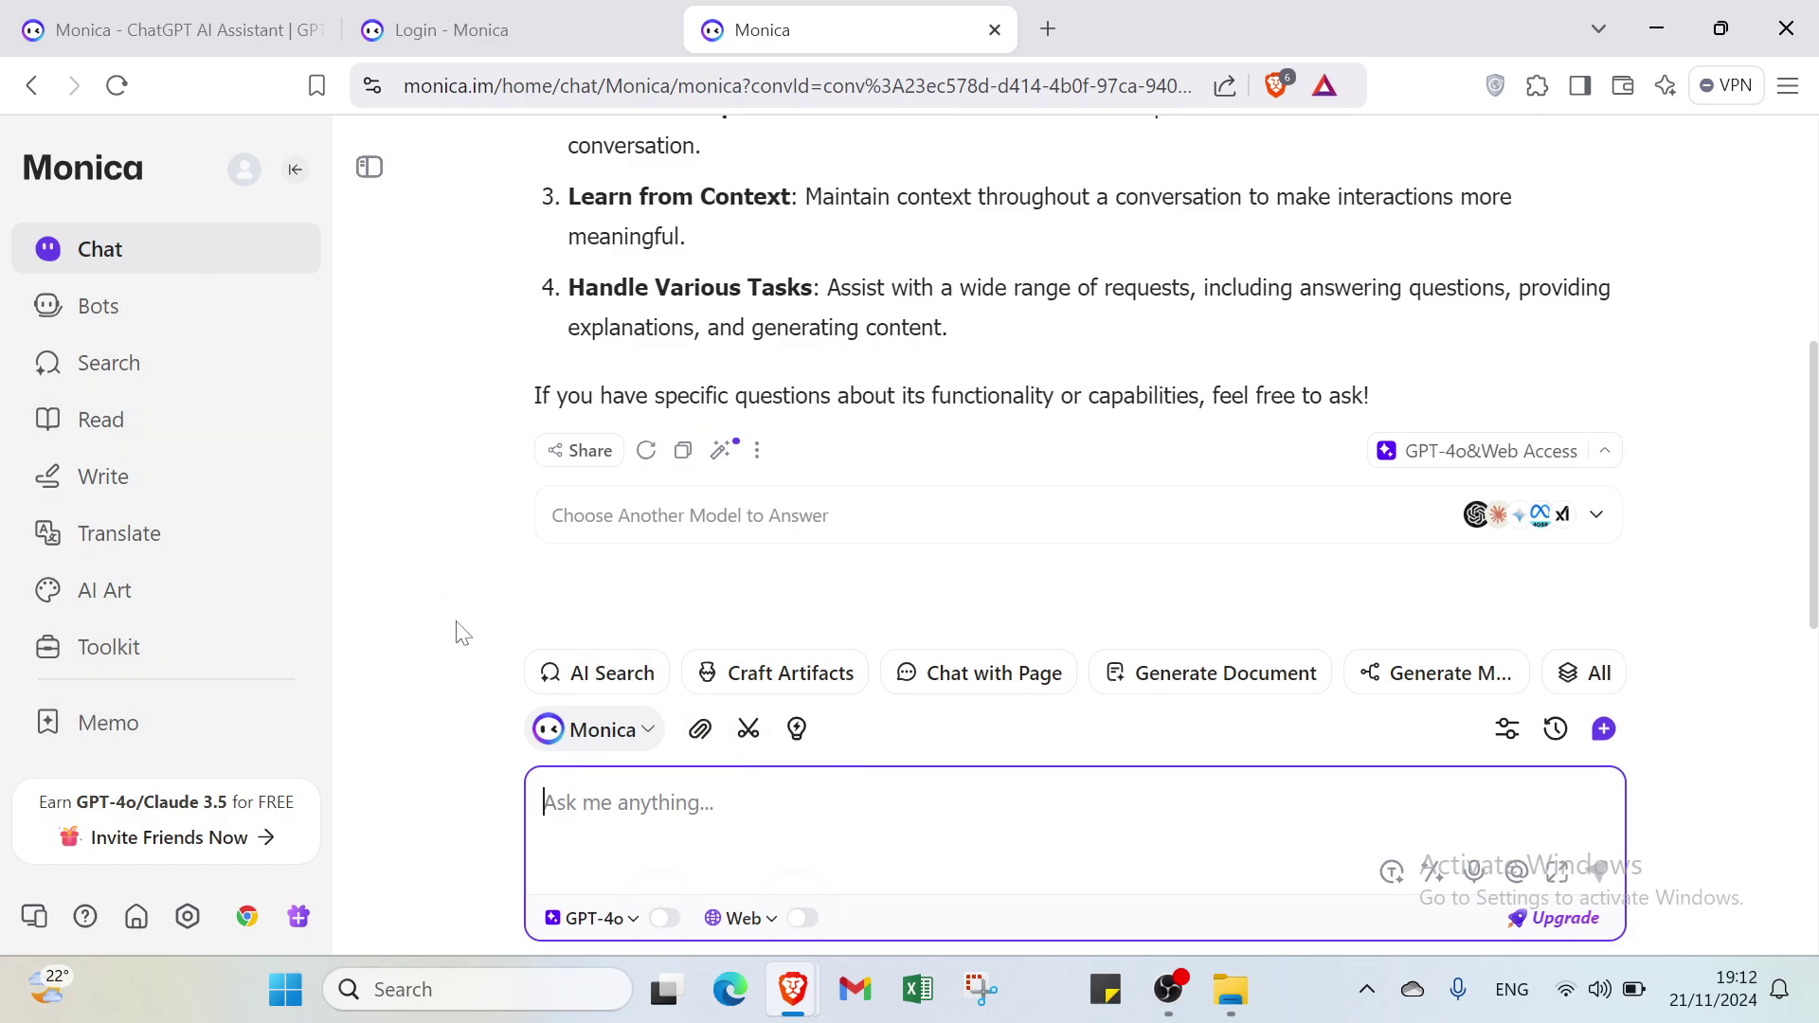
Scroll the Bots Explore page and open the Website Cooperation Email Generator bot
left_click(211, 307)
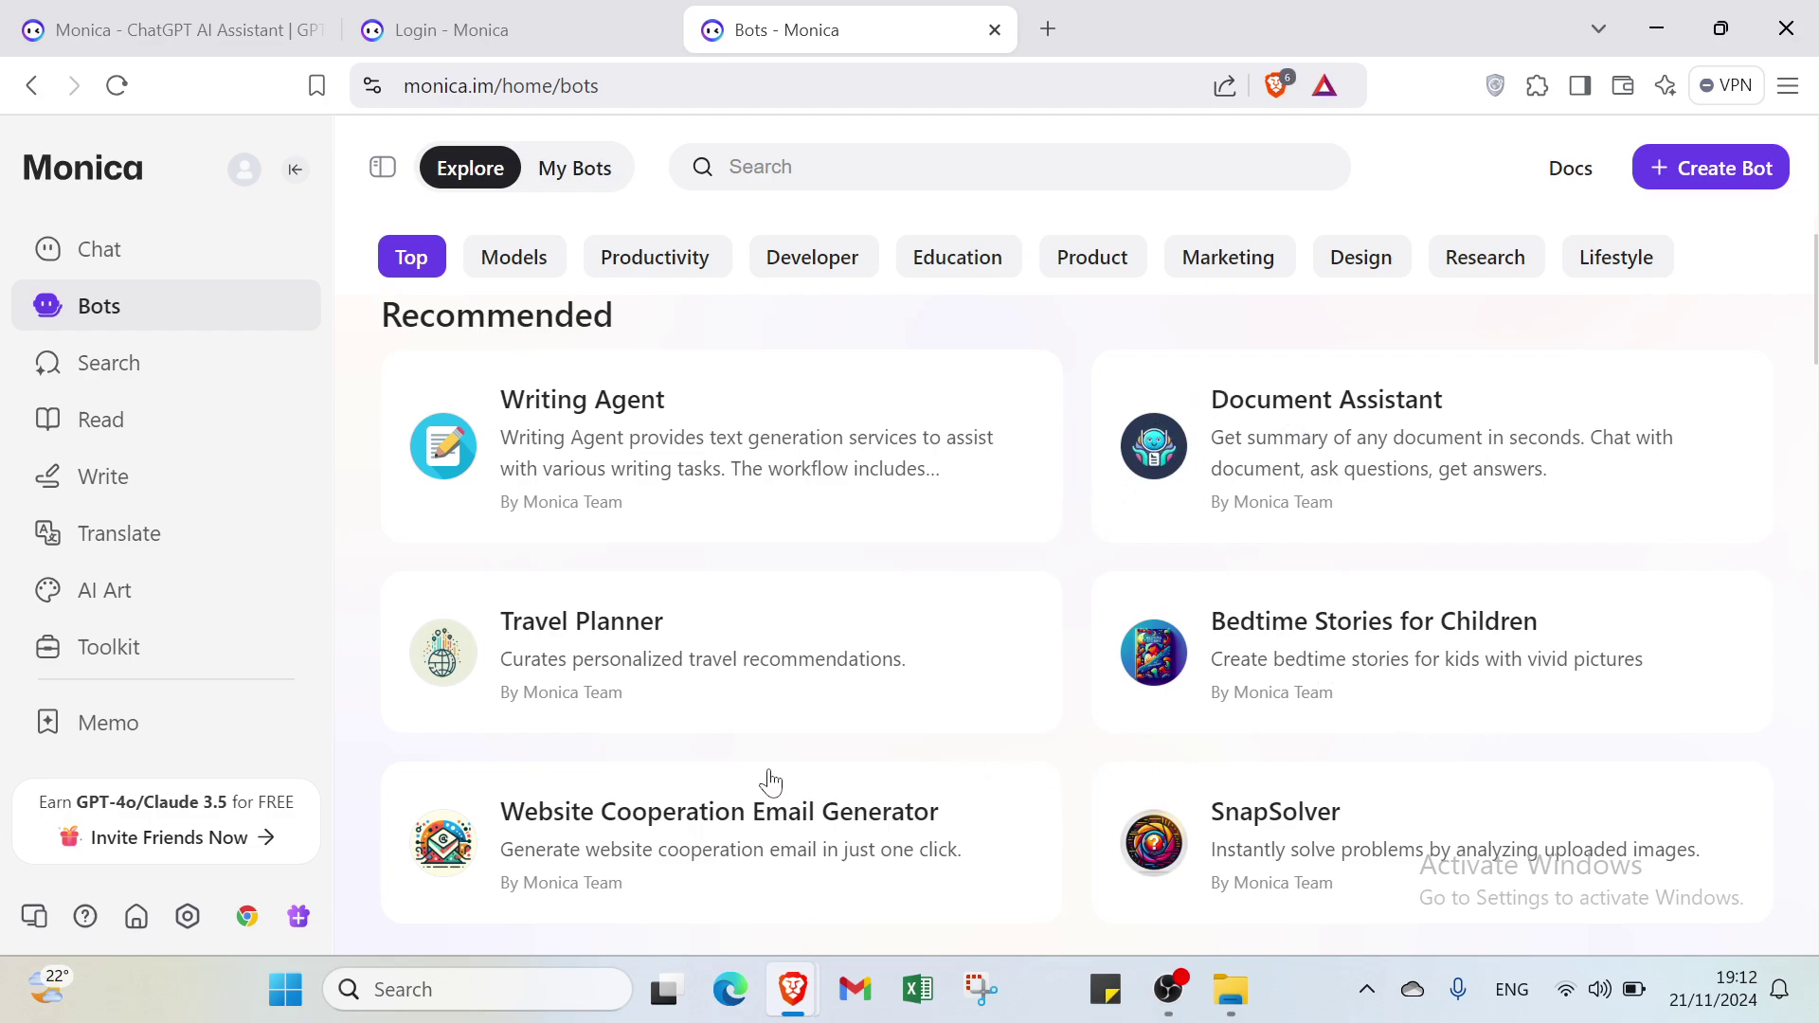
scroll(606, 825, "down", 2)
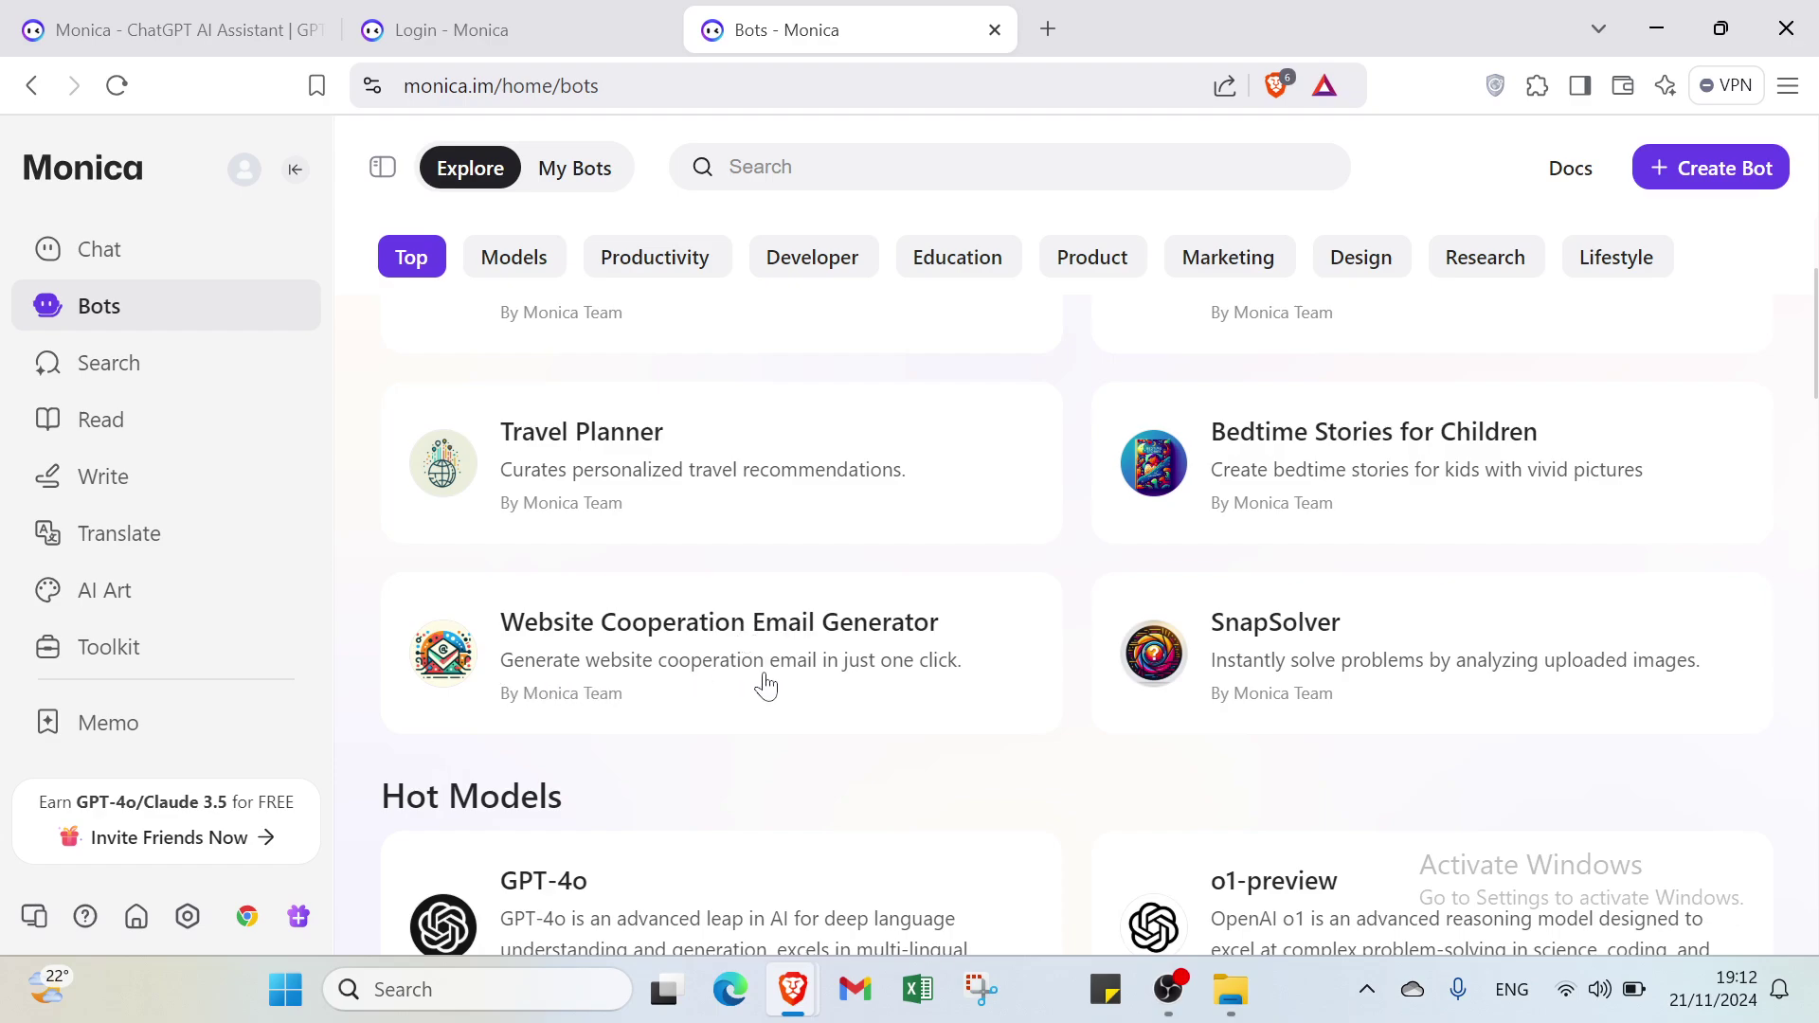
left_click(464, 639)
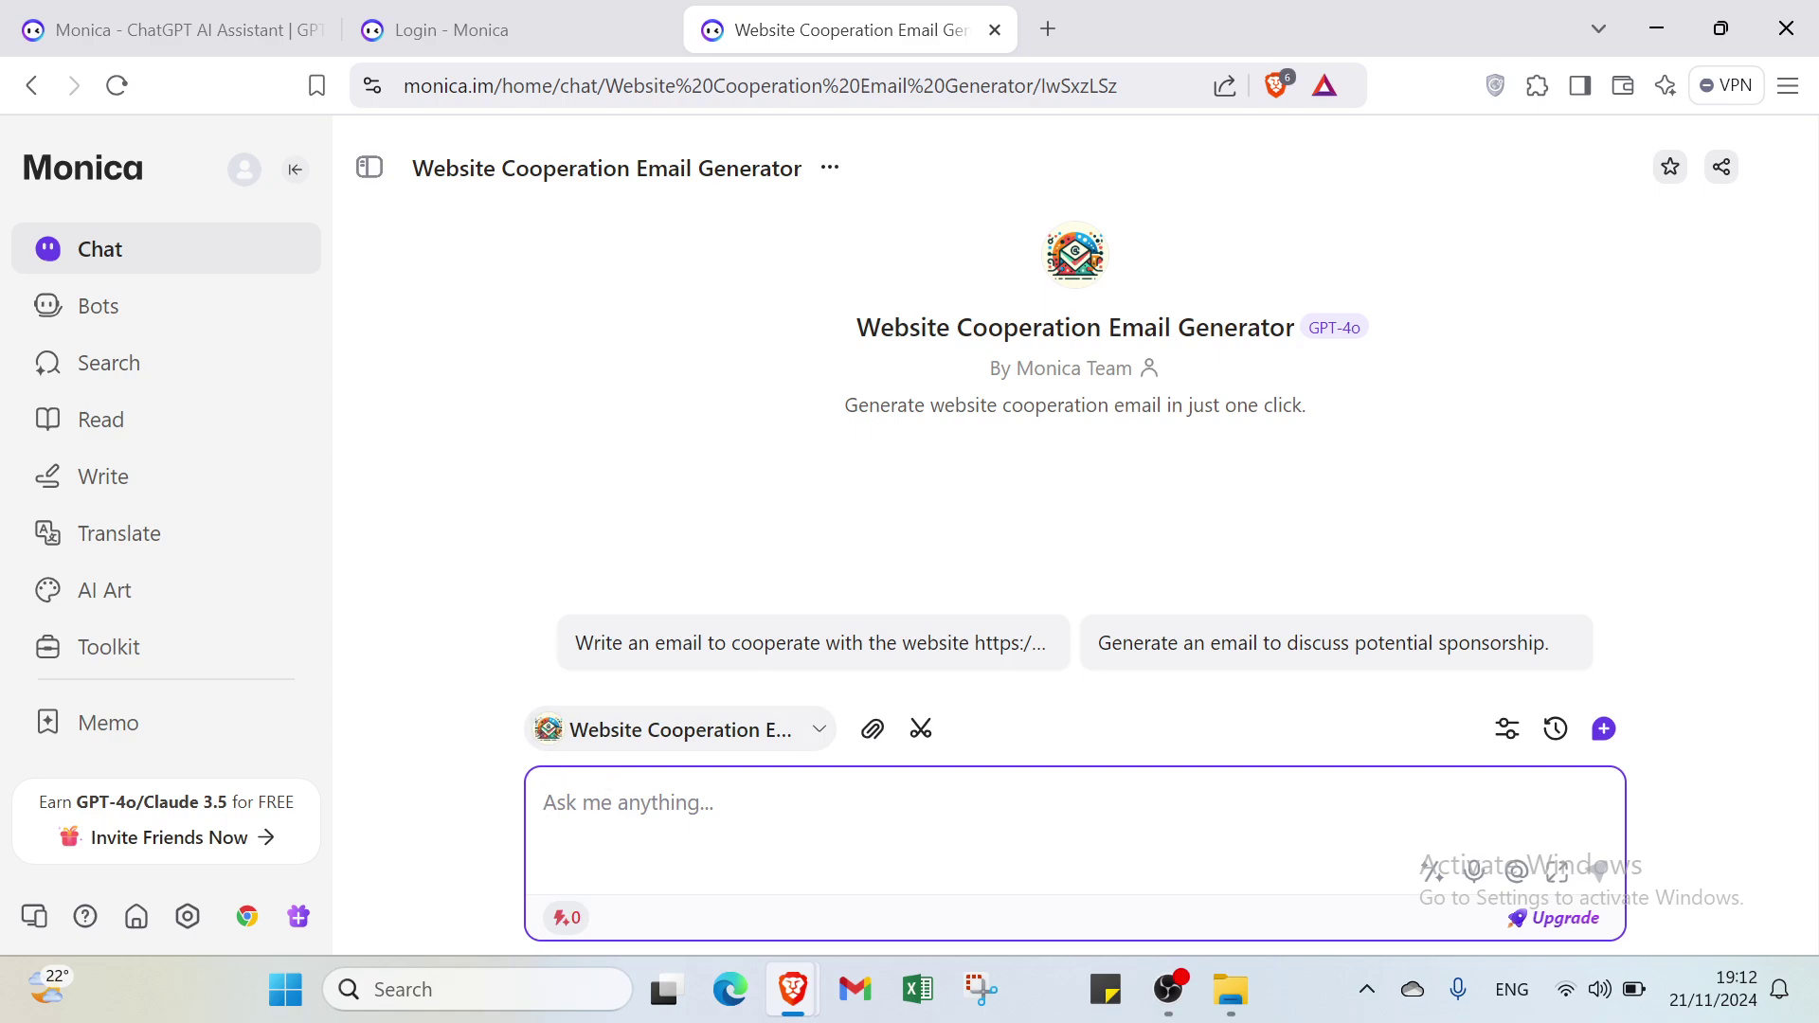
Open Search and scroll through the Discover news topics, then back to the top
left_click(102, 363)
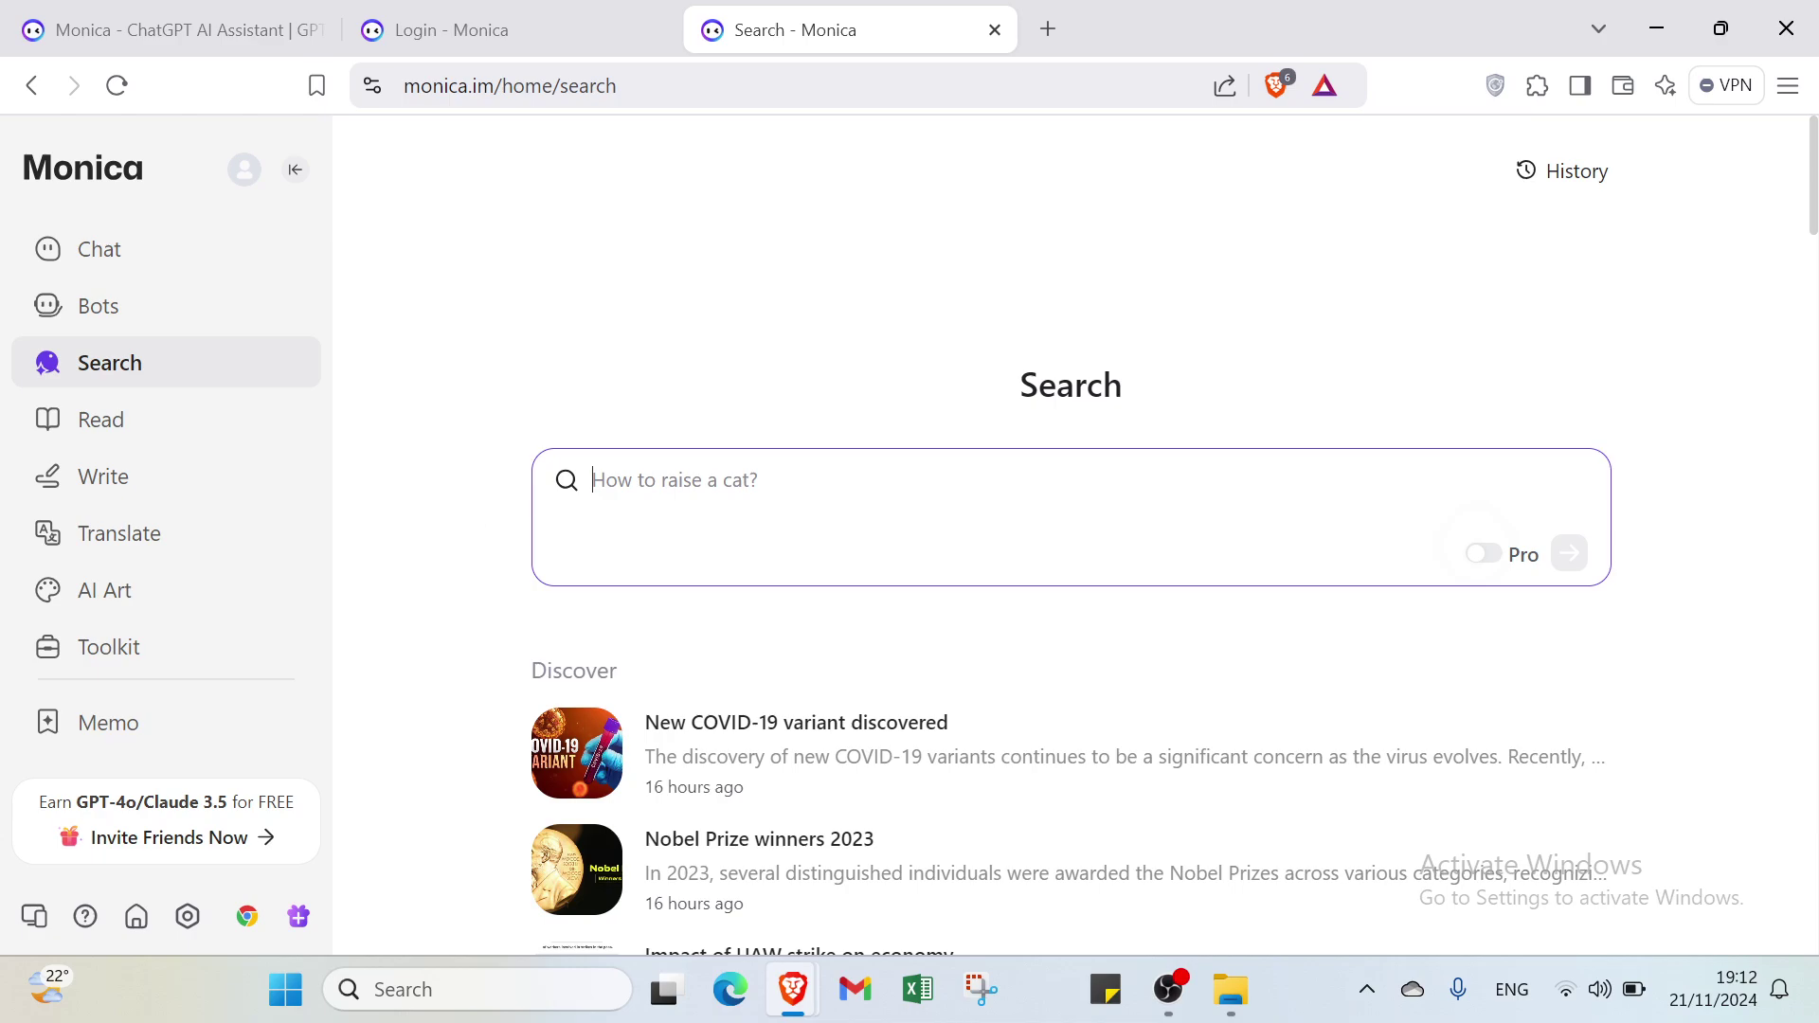
scroll(682, 749, "down", 2)
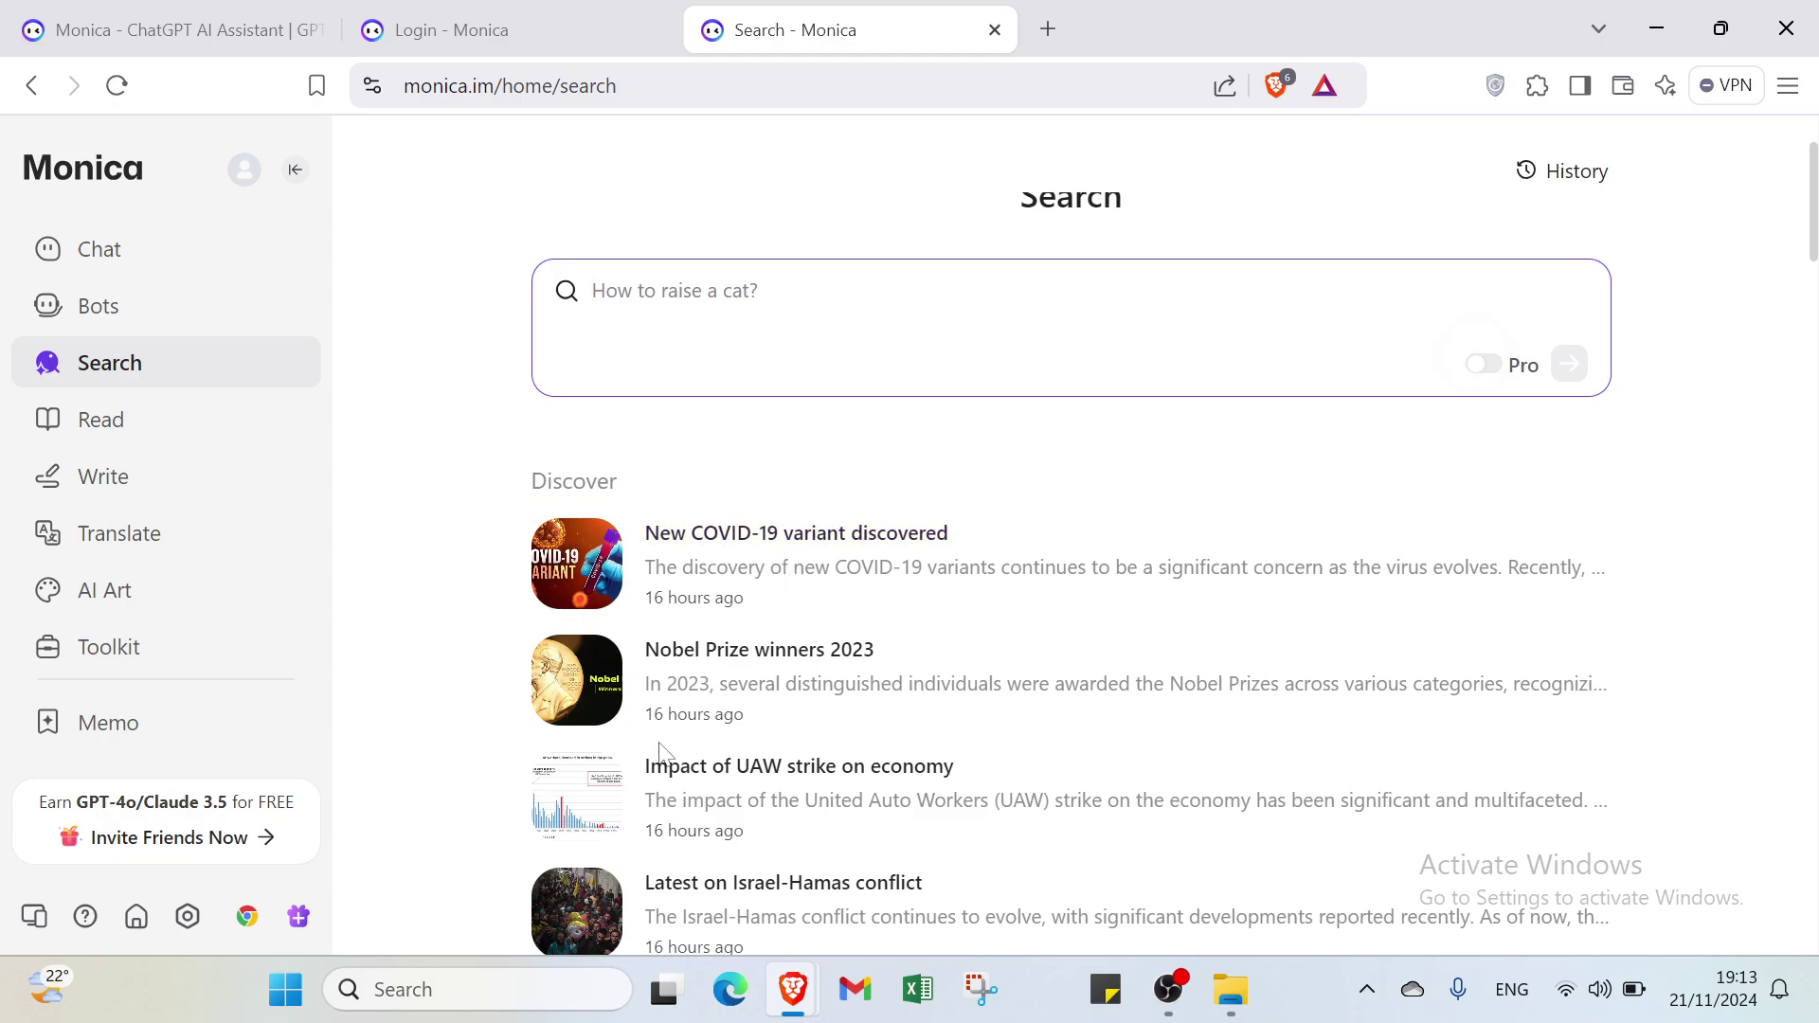
scroll(546, 770, "down", 4)
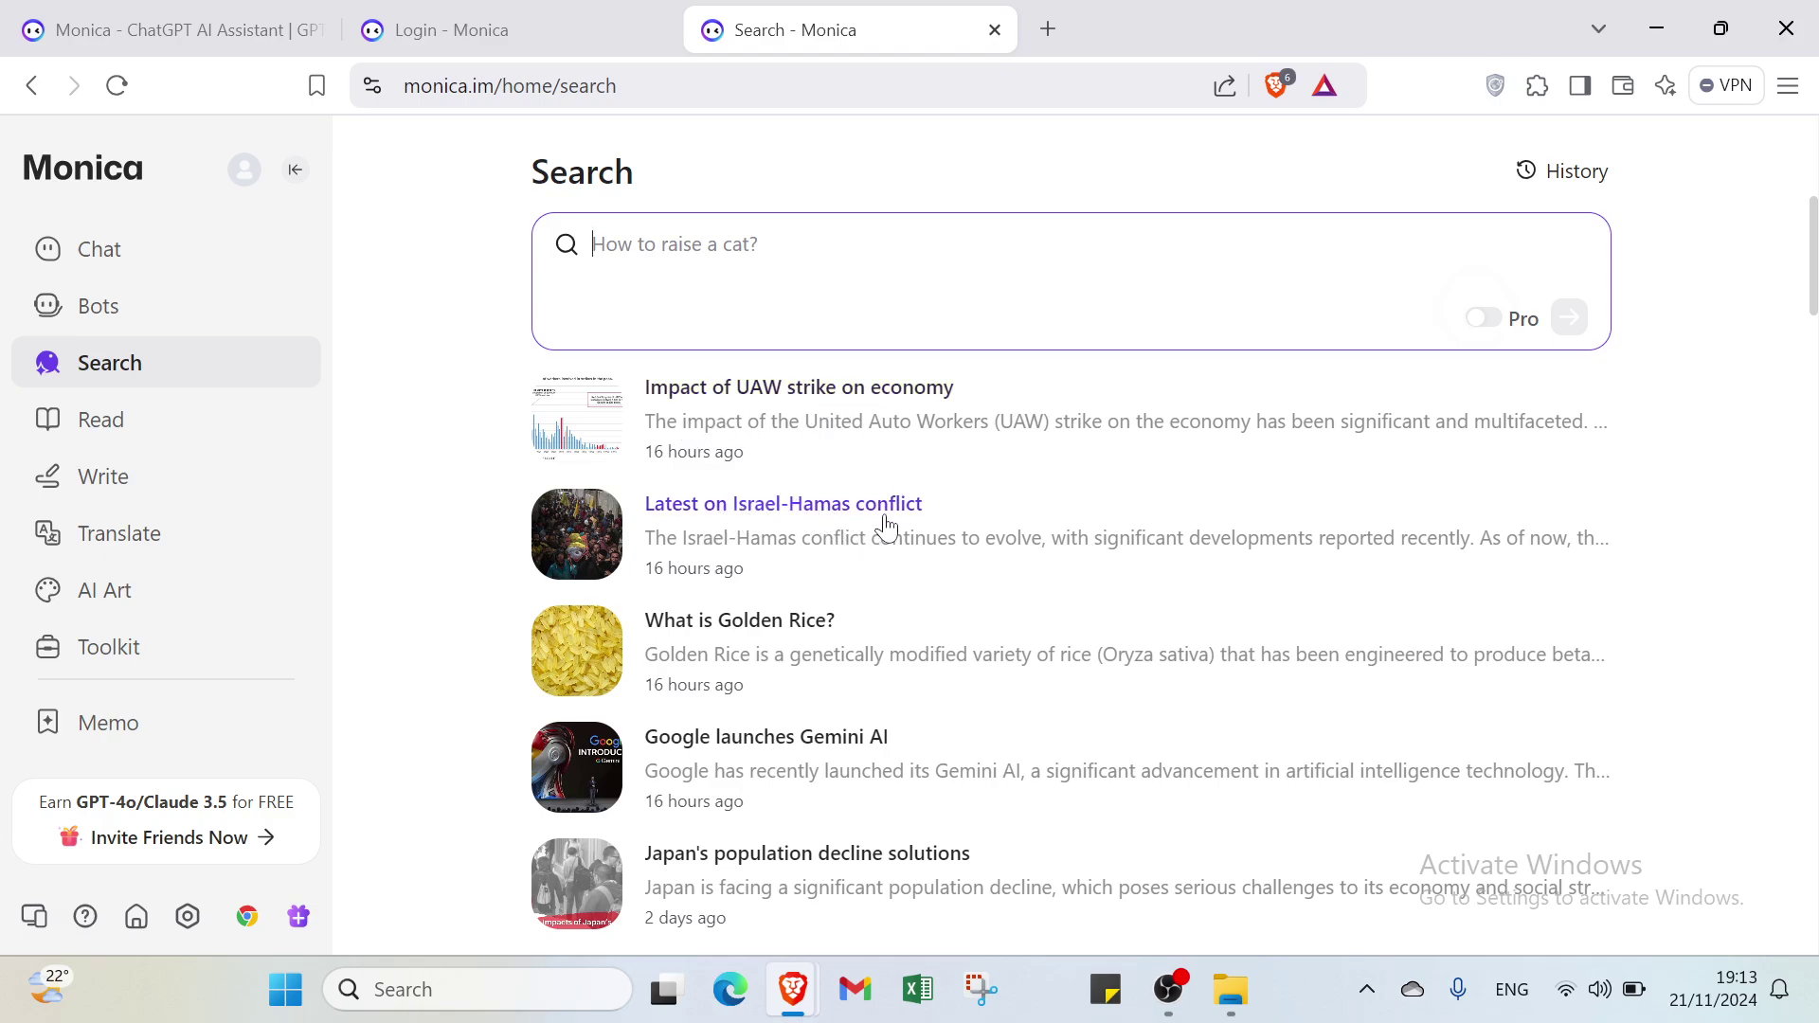
scroll(755, 682, "down", 7)
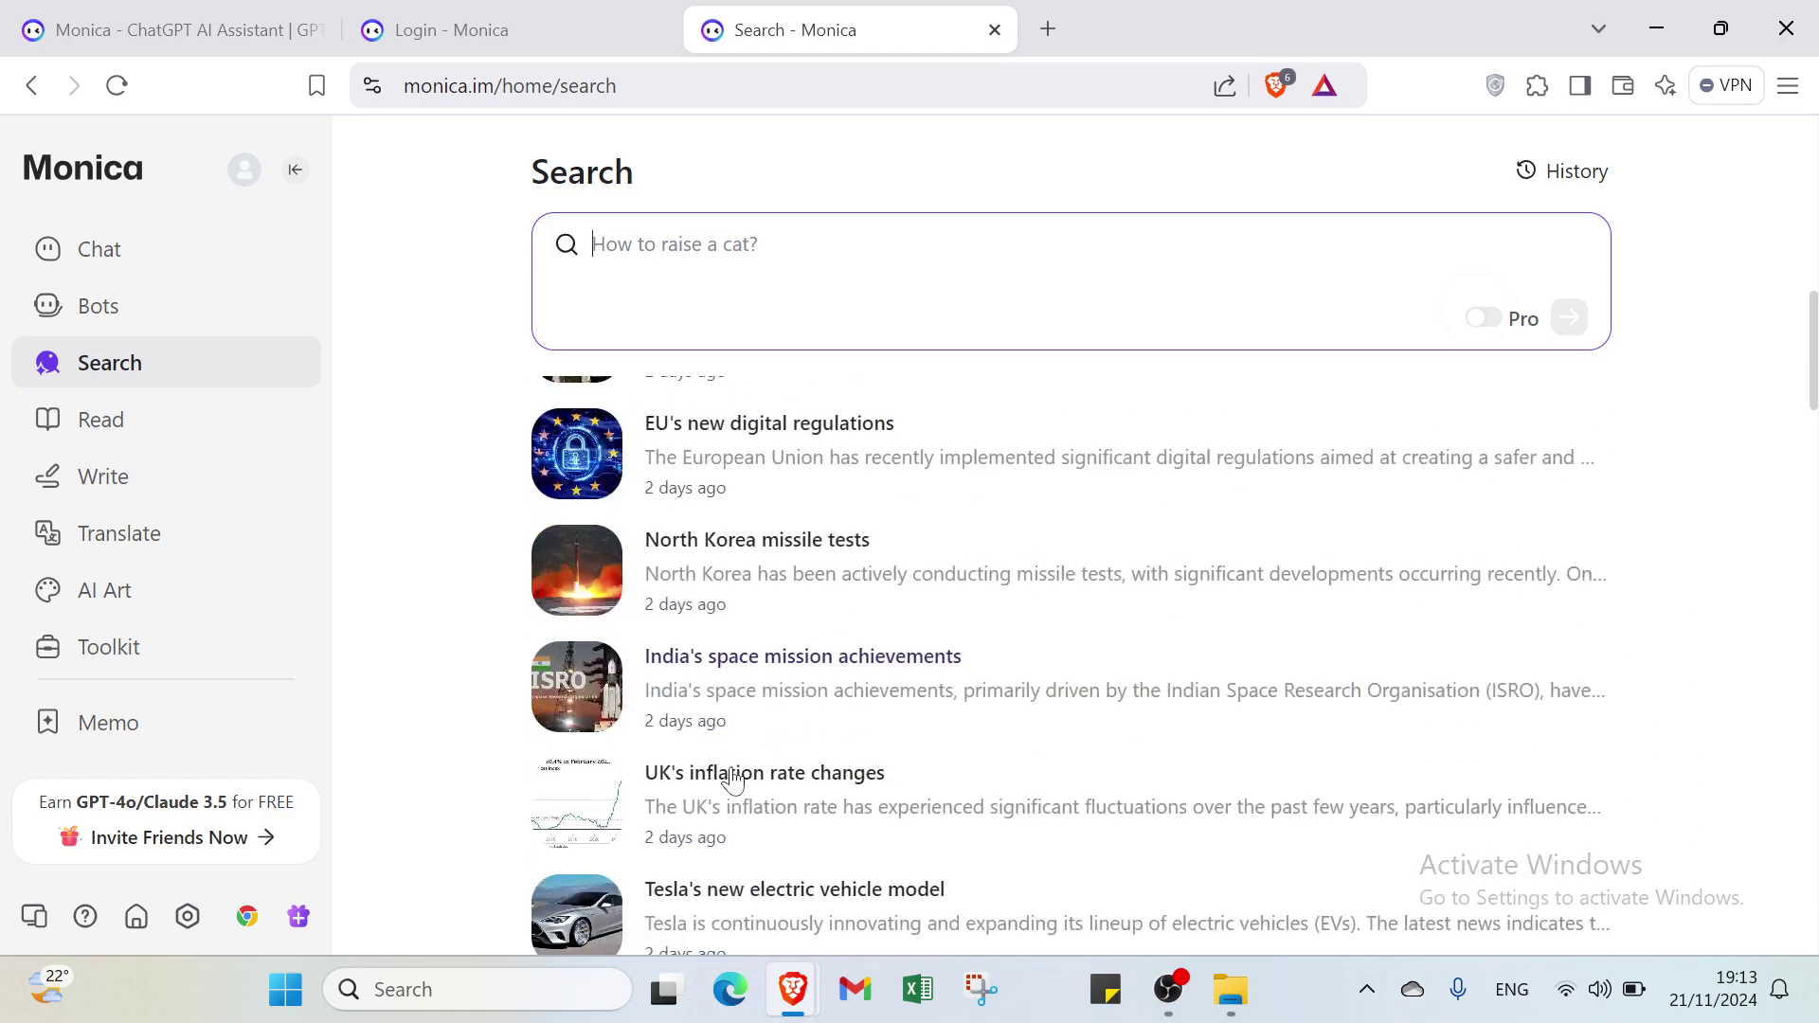
scroll(727, 745, "up", 10)
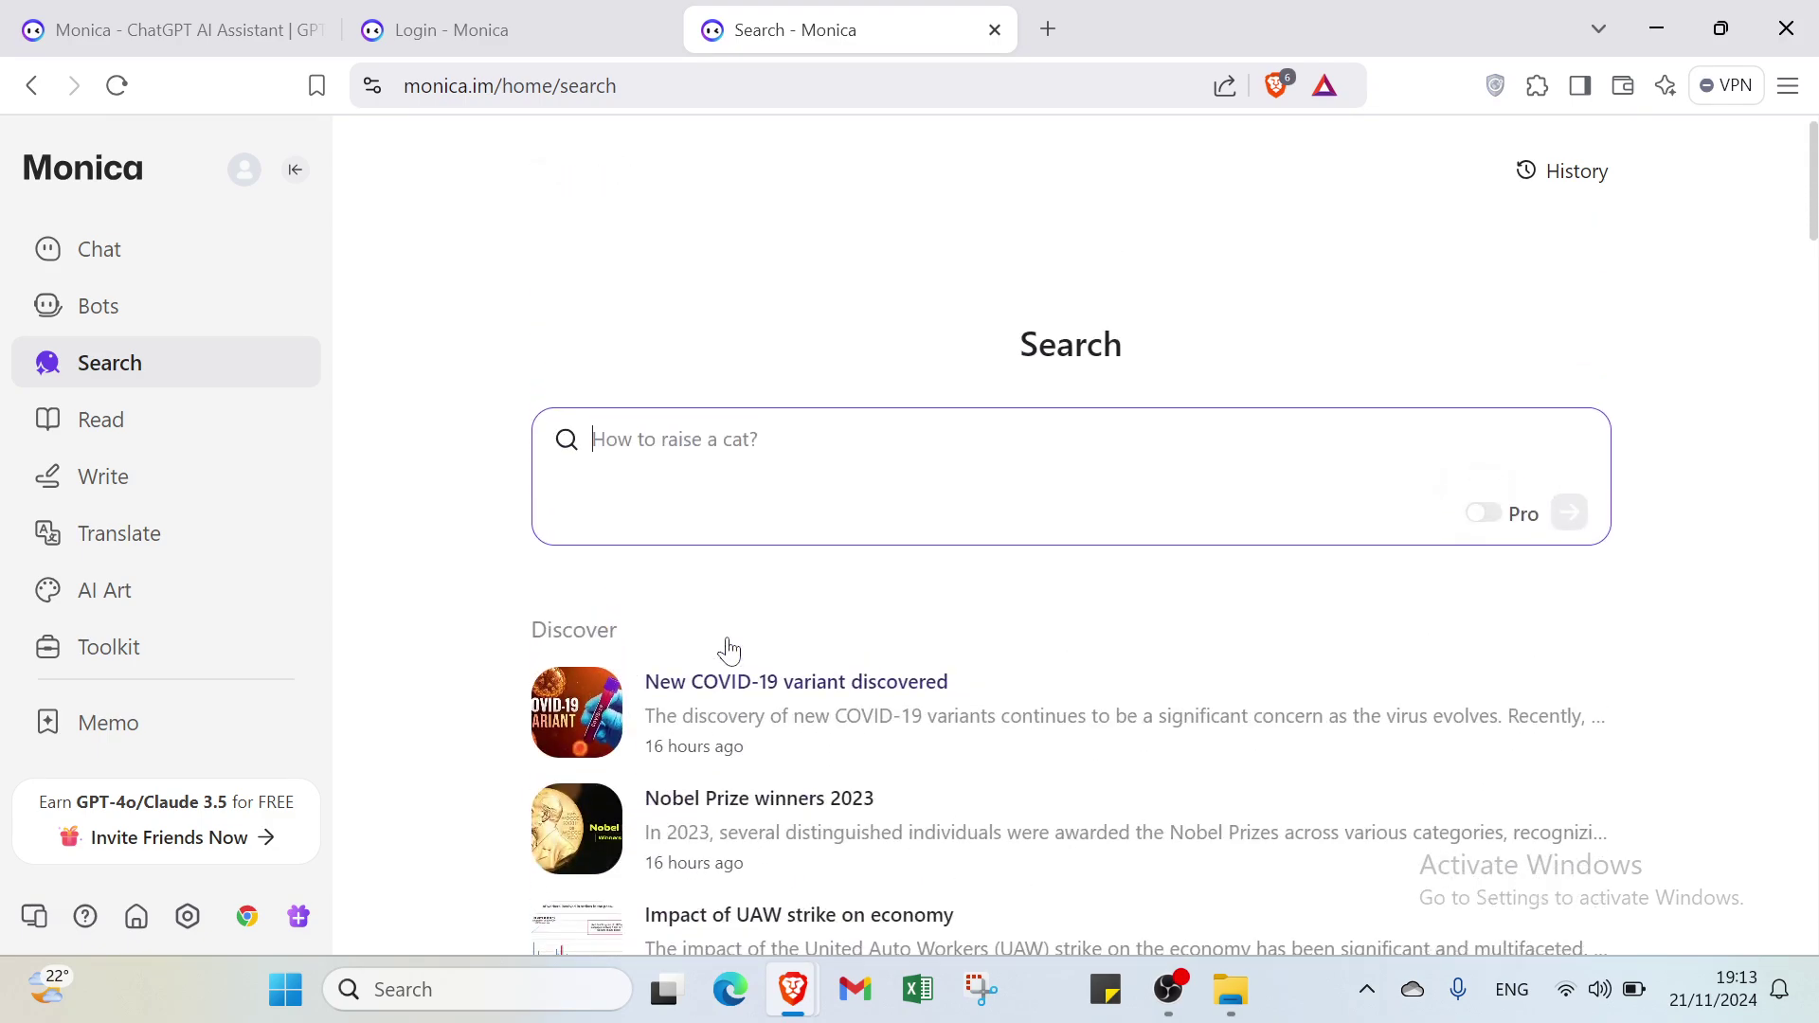
Review the Read tool for links and documents, then open the Write compose form
left_click(136, 423)
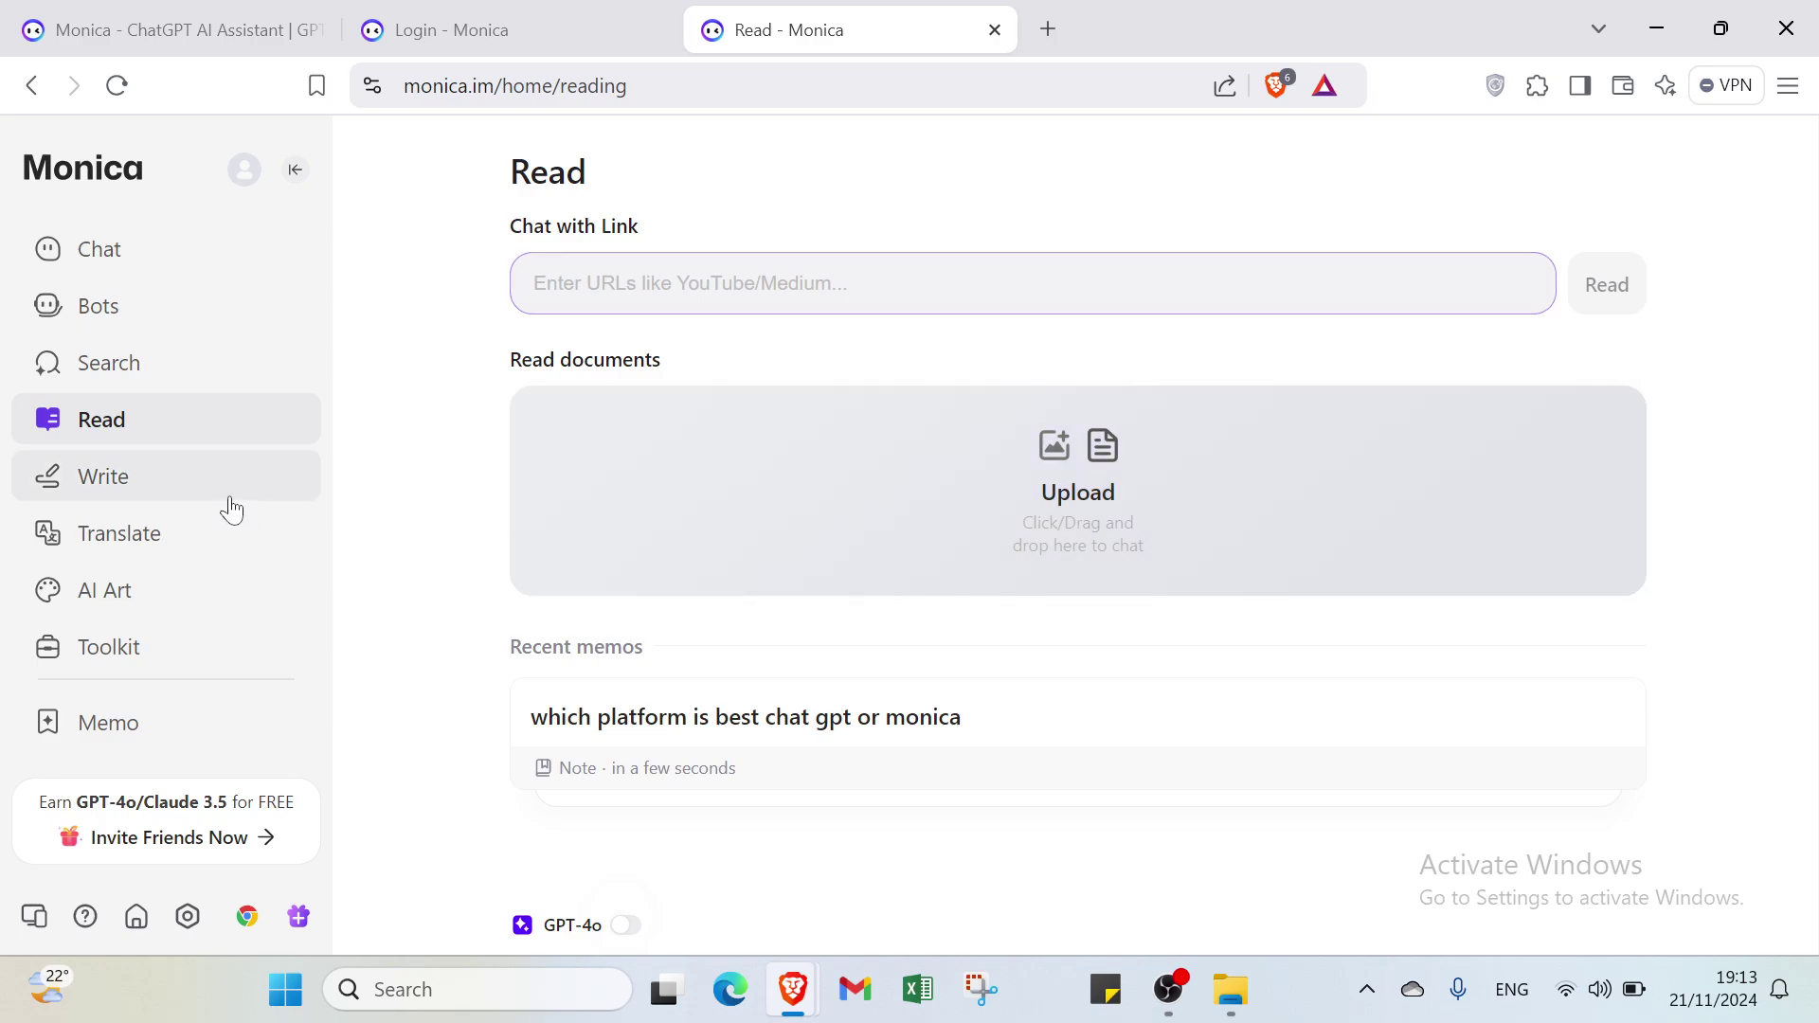
left_click(232, 509)
left_click(219, 439)
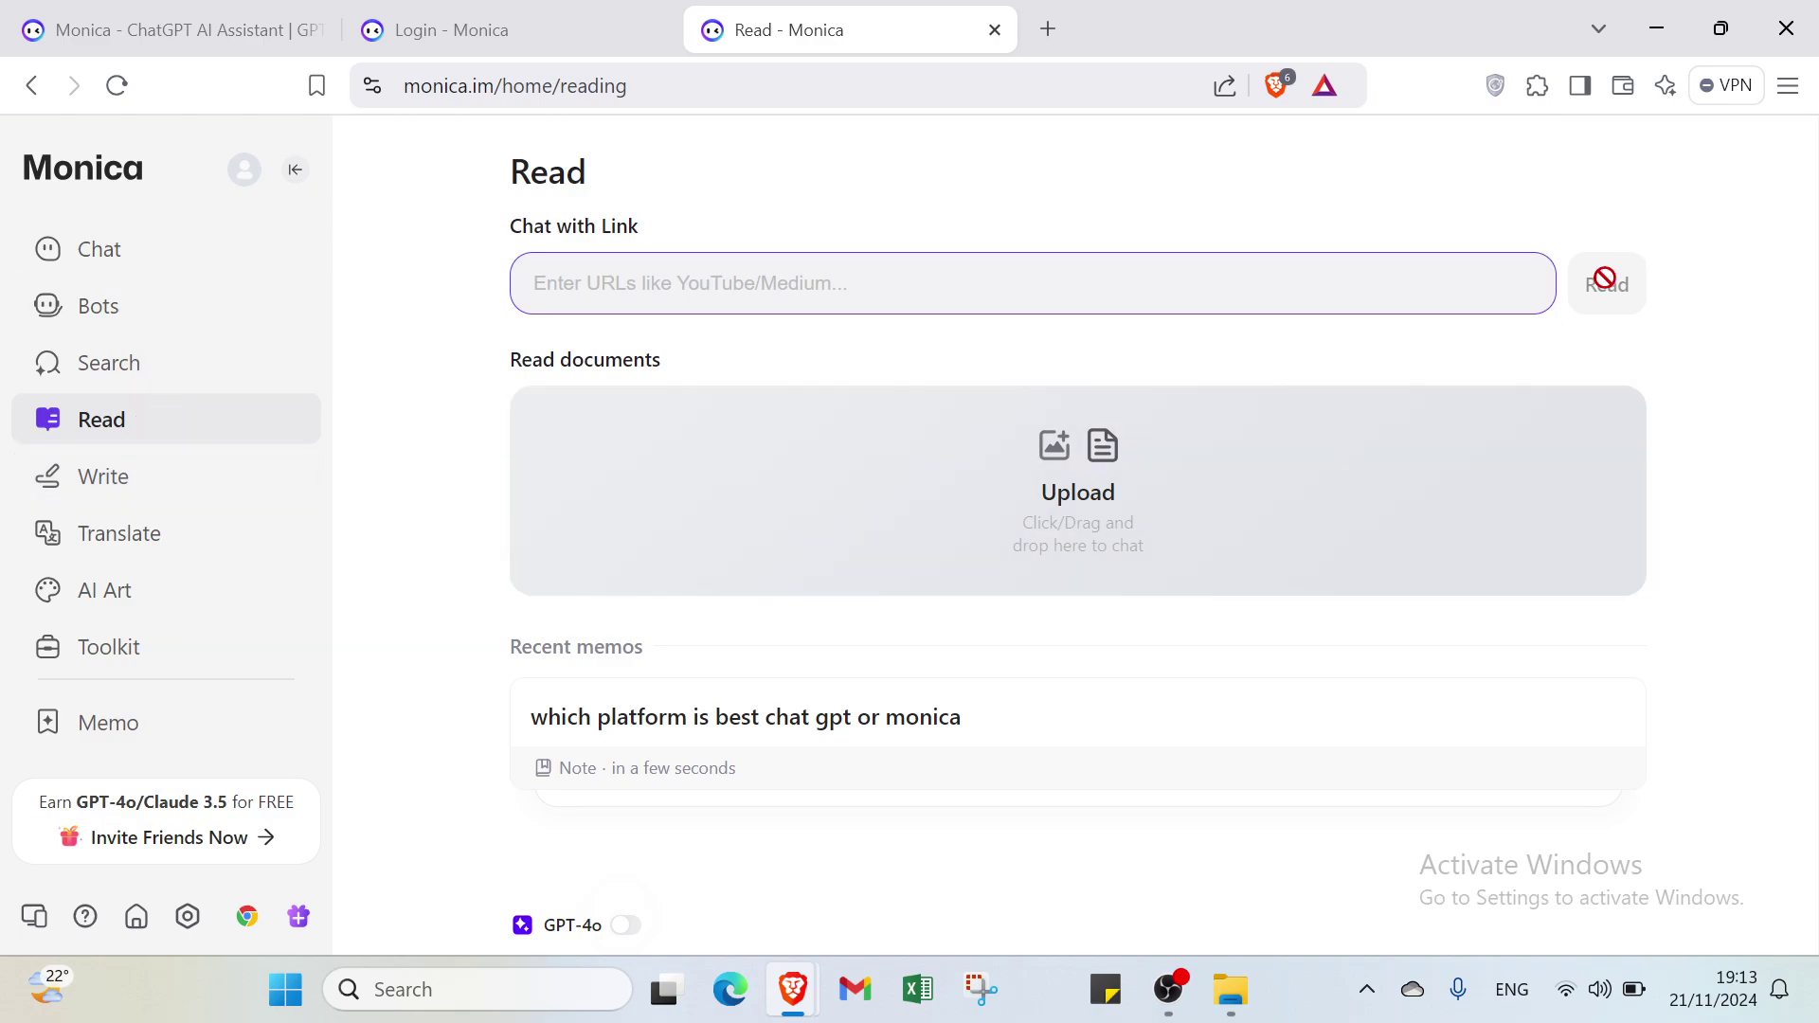
left_click(268, 490)
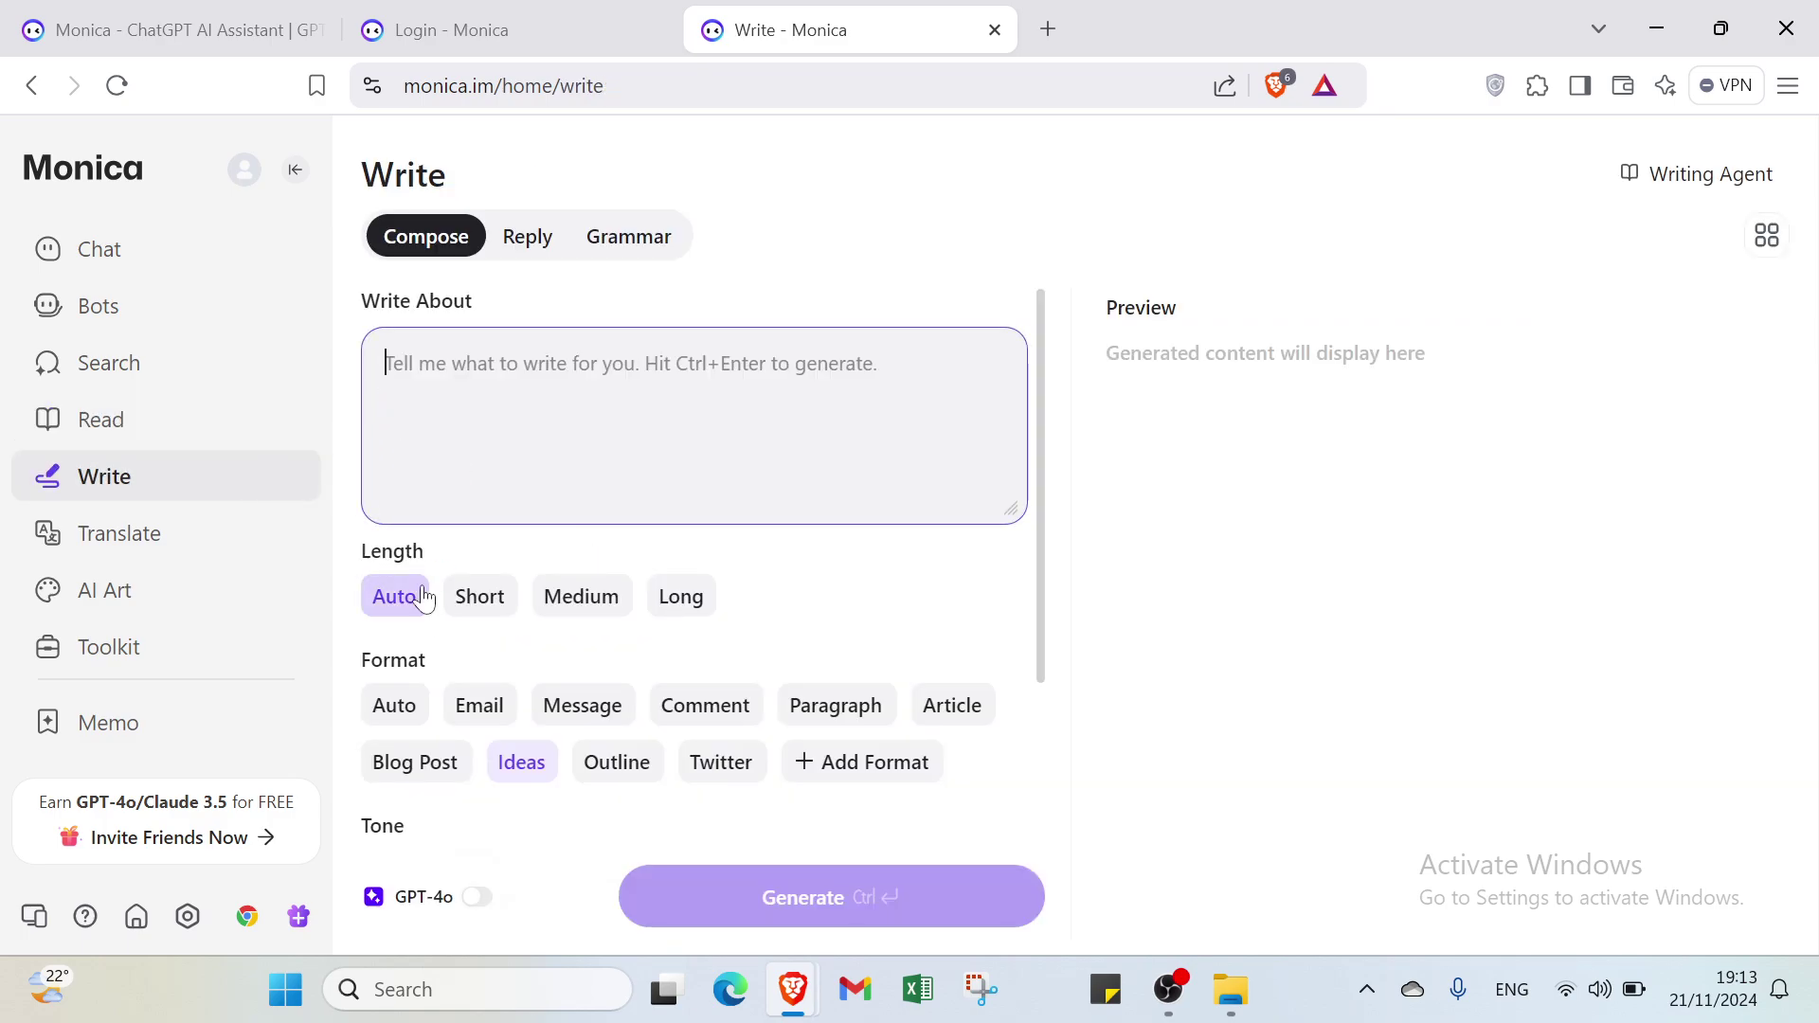
Choose Short length and English output language in the Write compose form
left_click(470, 611)
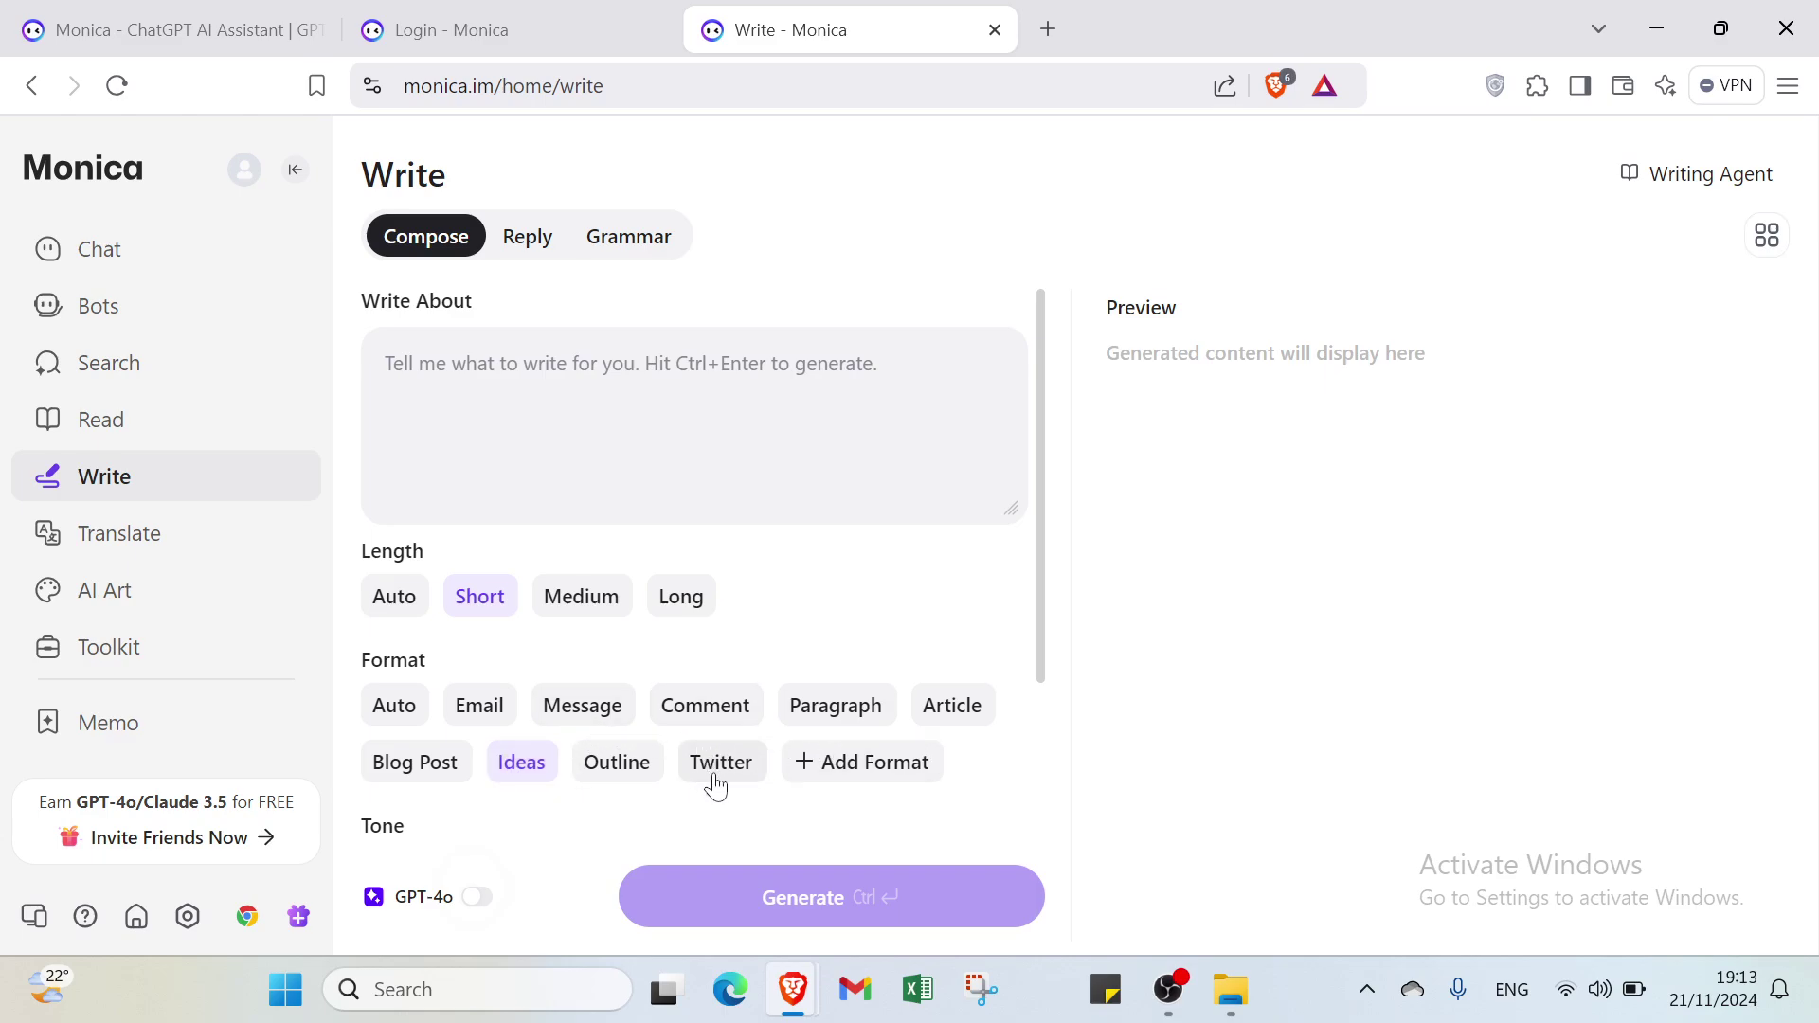
scroll(739, 796, "down", 2)
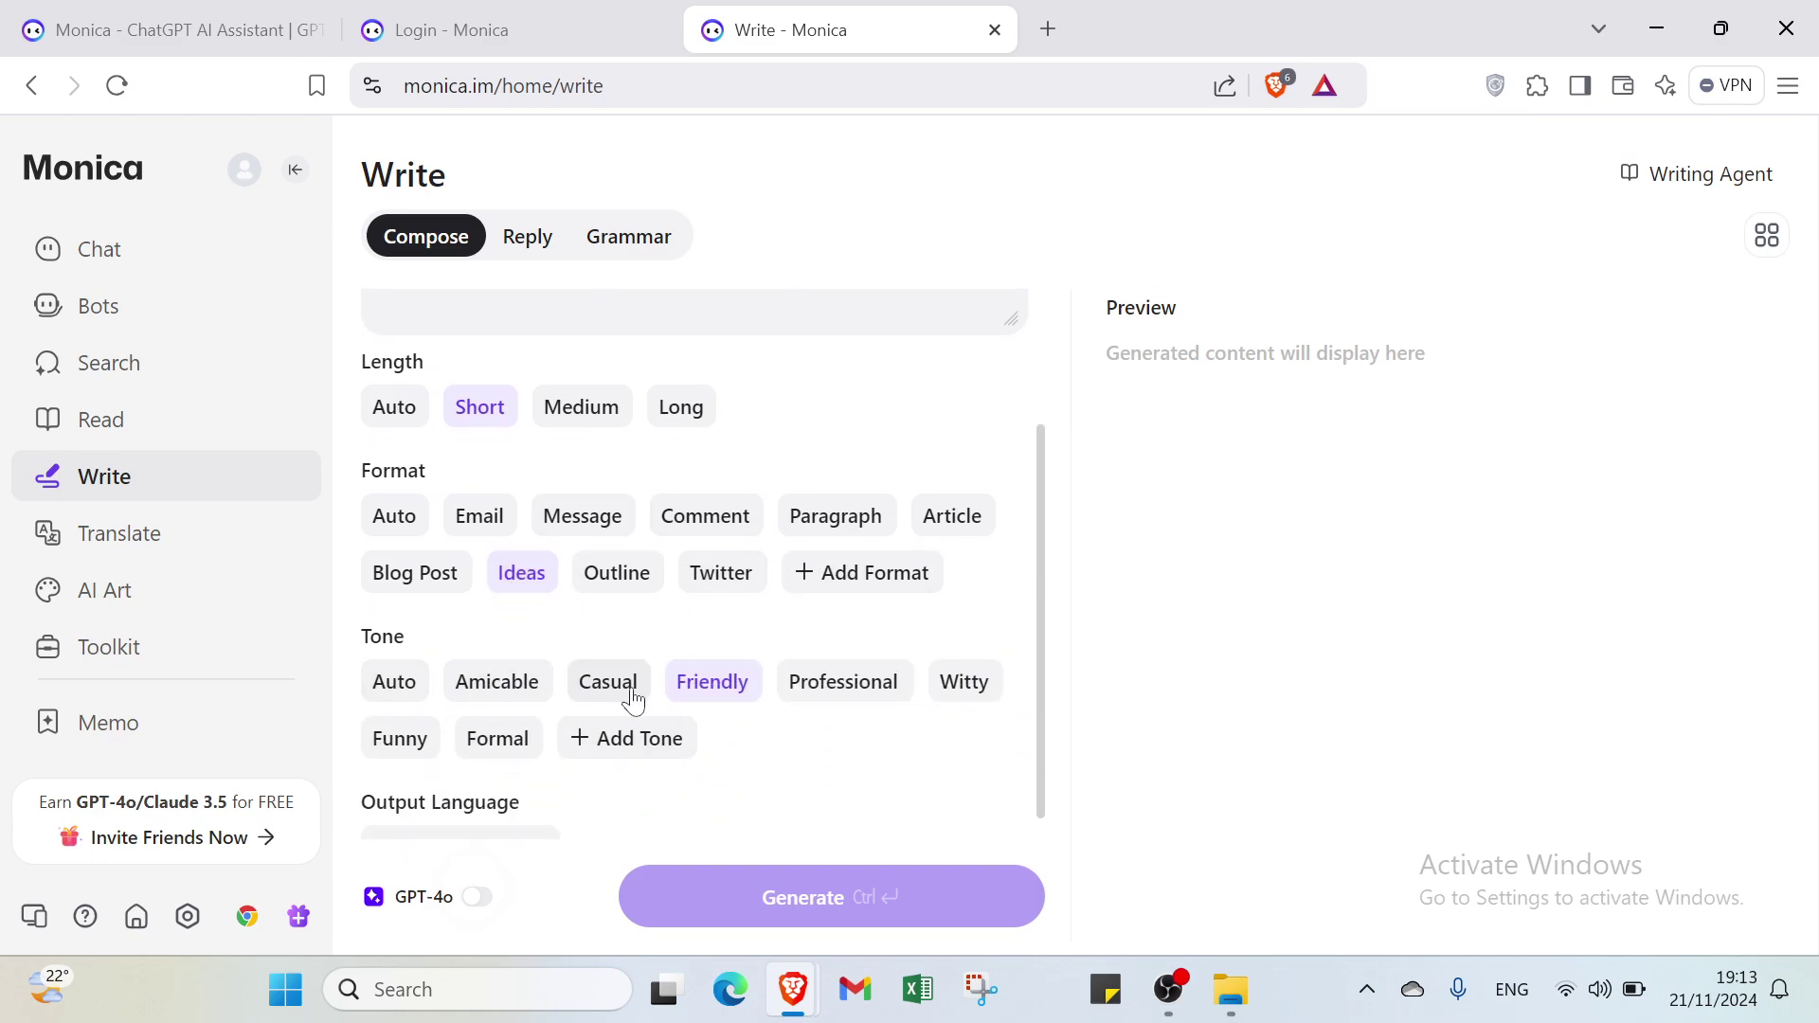
scroll(643, 805, "down", 1)
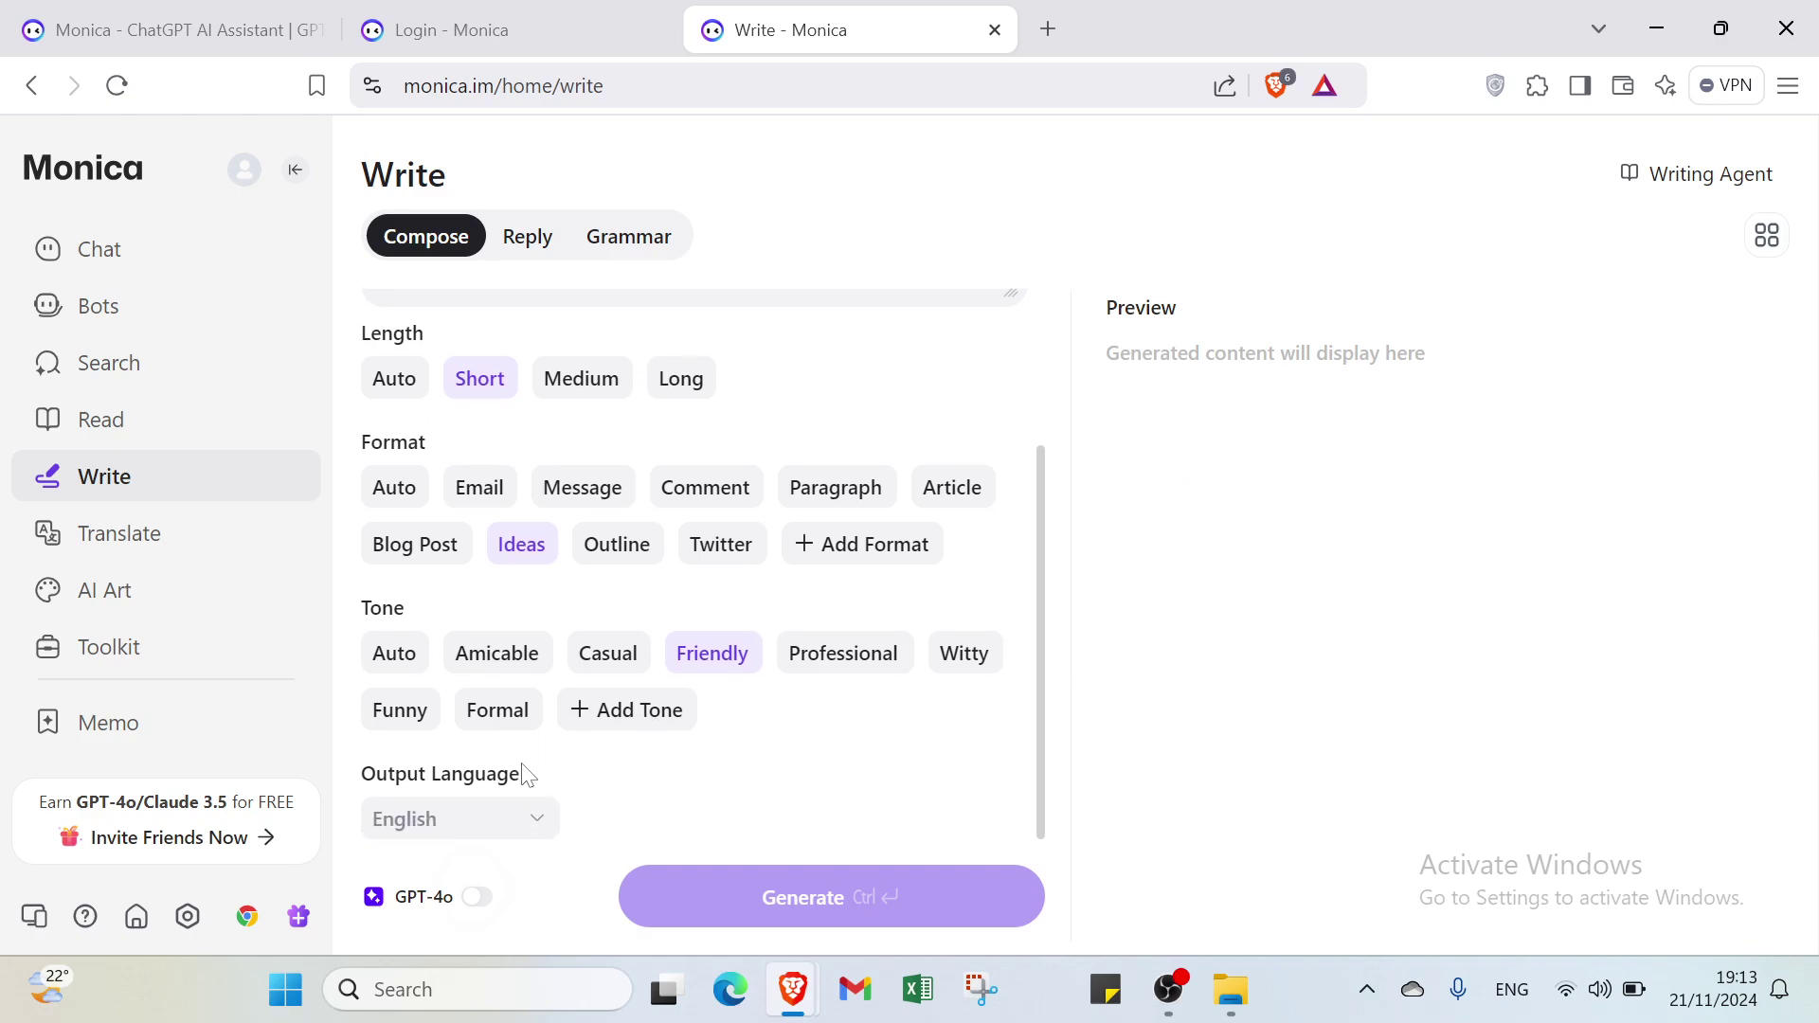
left_click(497, 824)
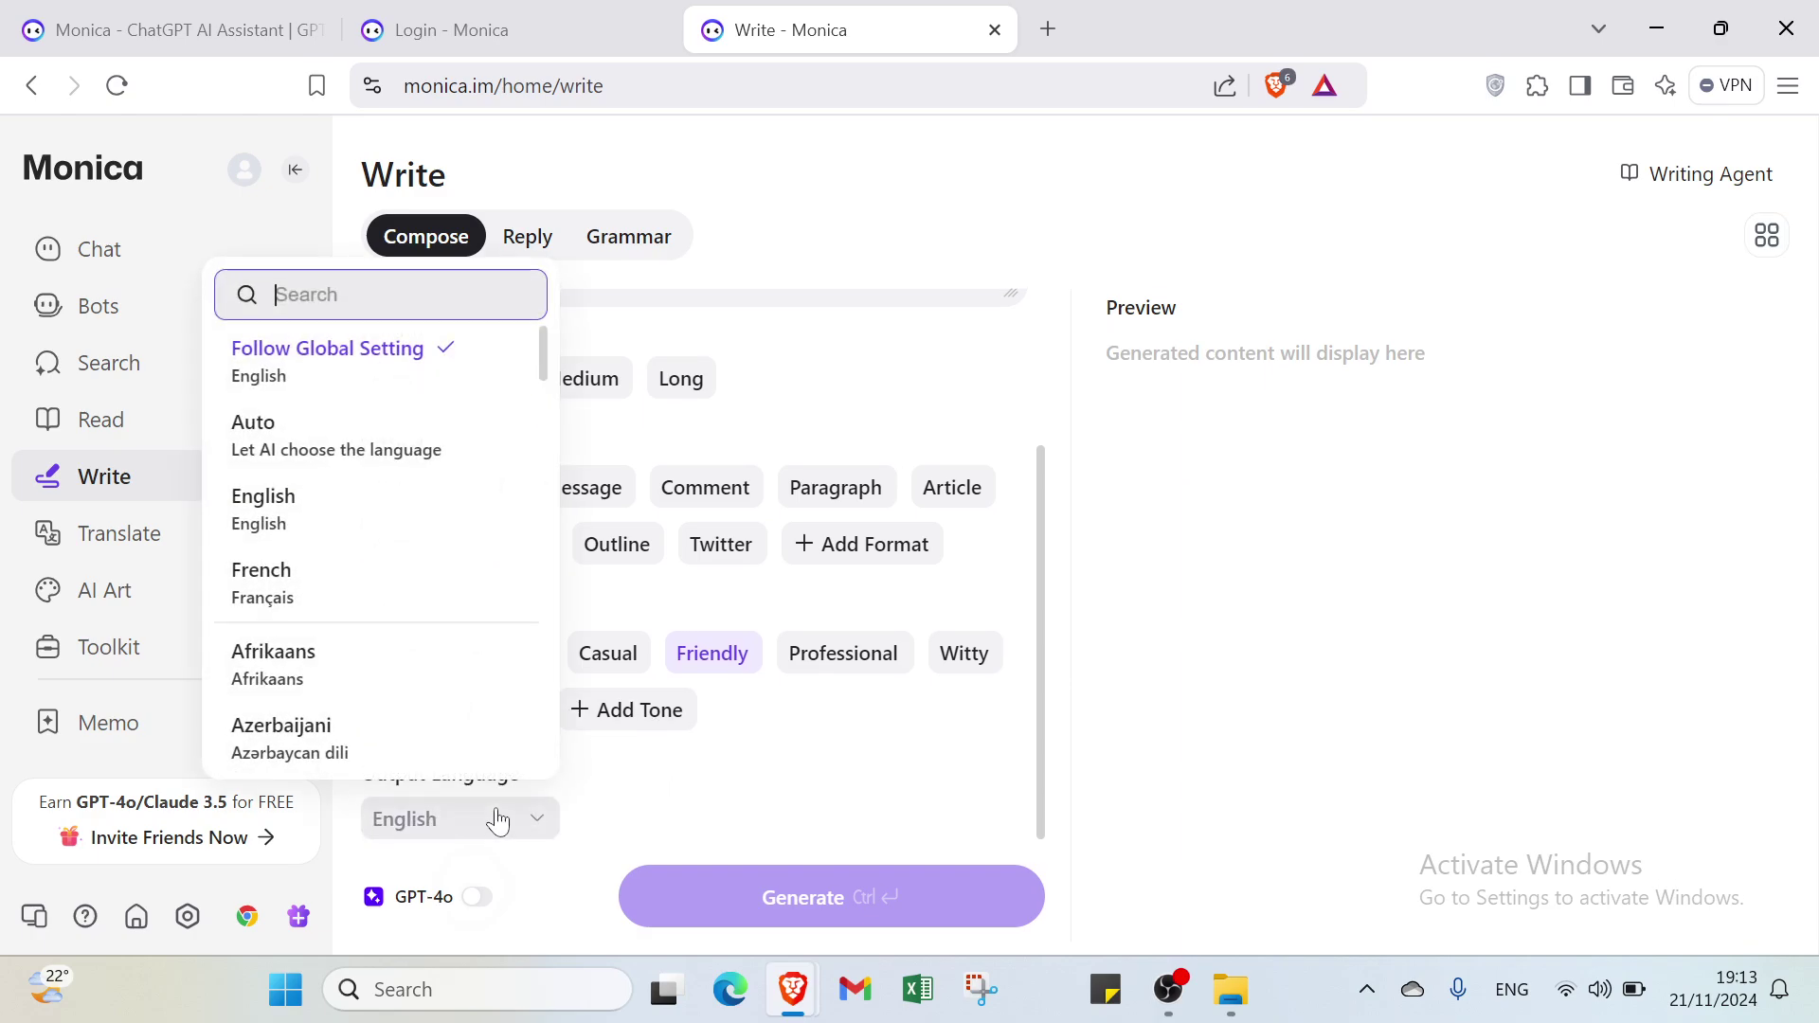
left_click(402, 520)
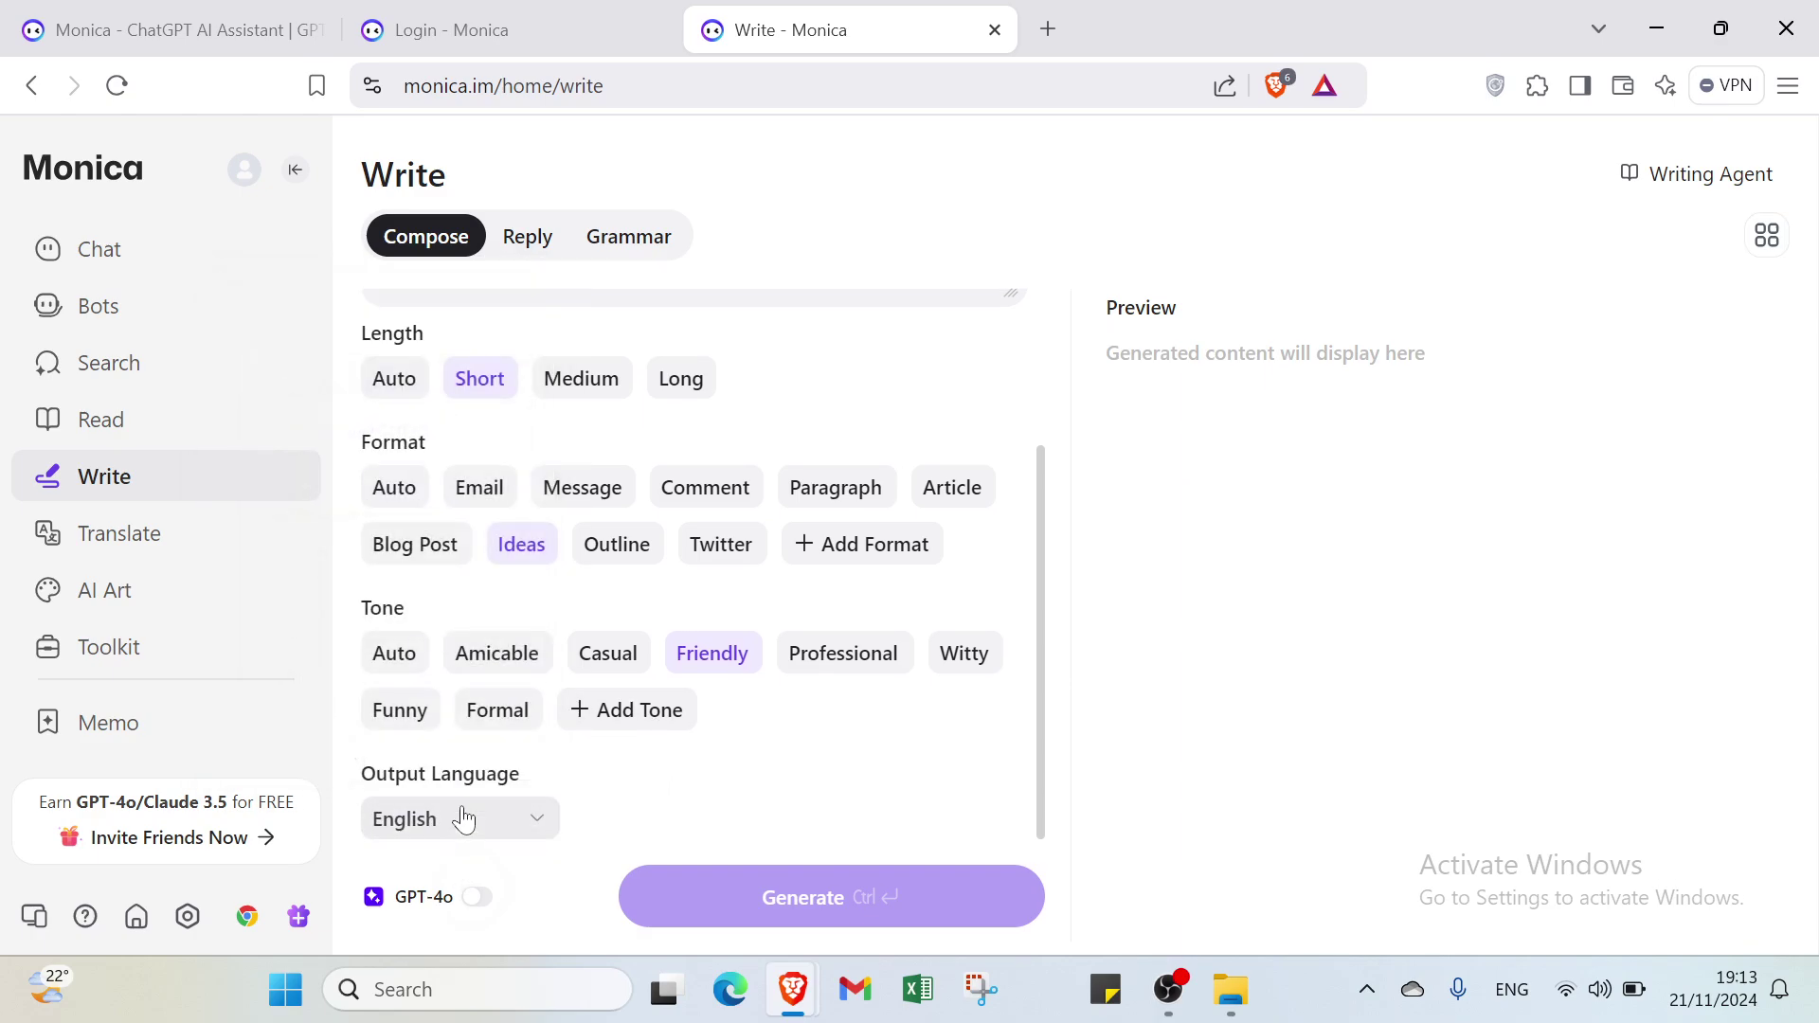
scroll(748, 813, "up", 3)
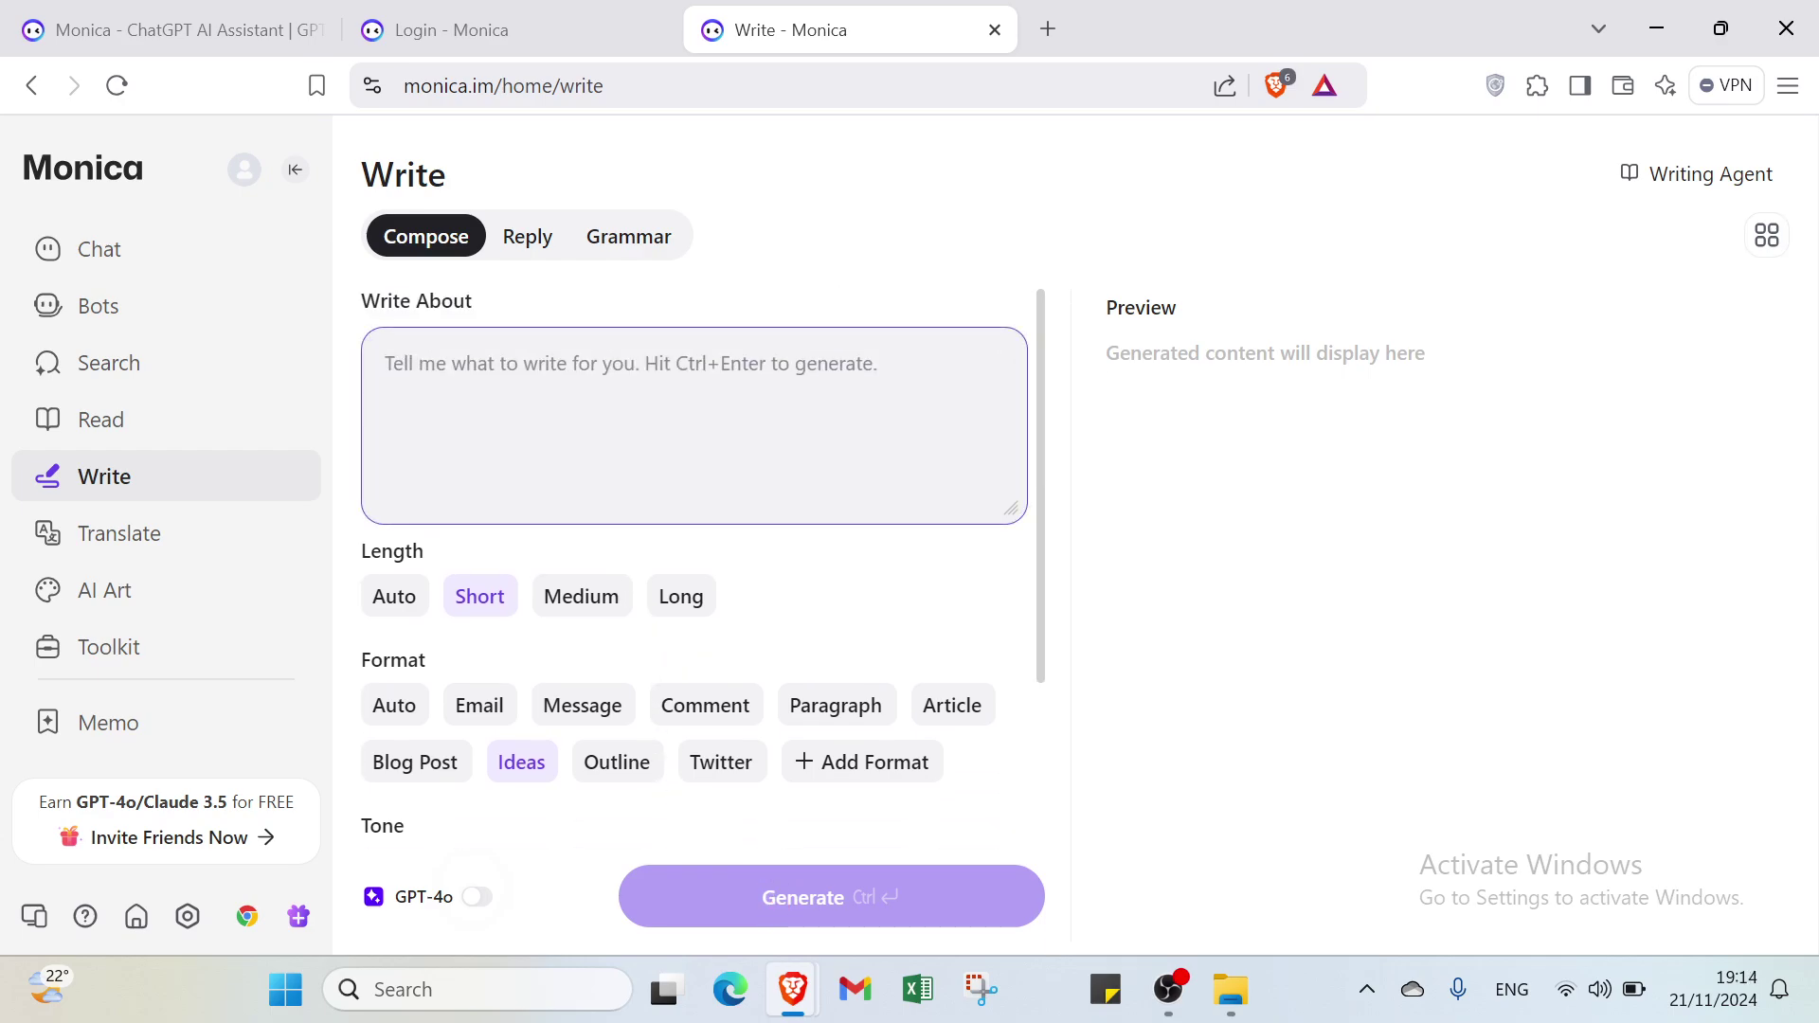
Try the Grammar checker's text box, then switch back to the Reply form
left_click(528, 236)
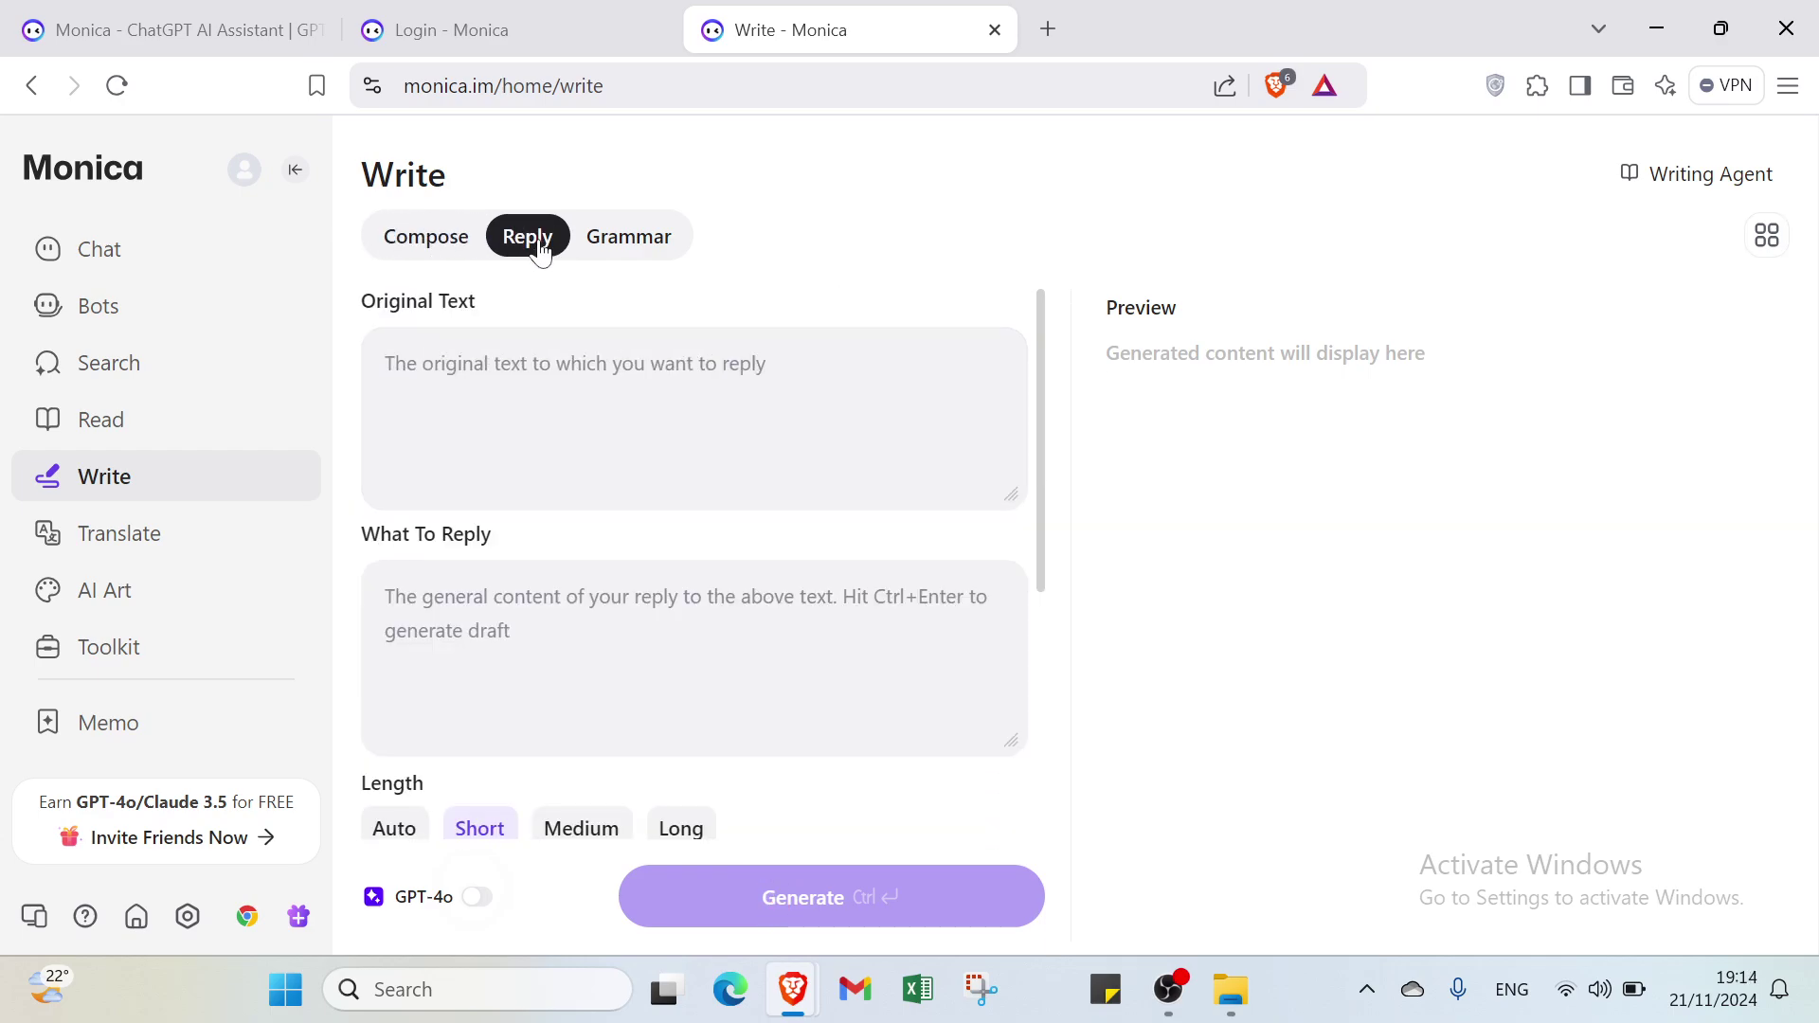
left_click(630, 242)
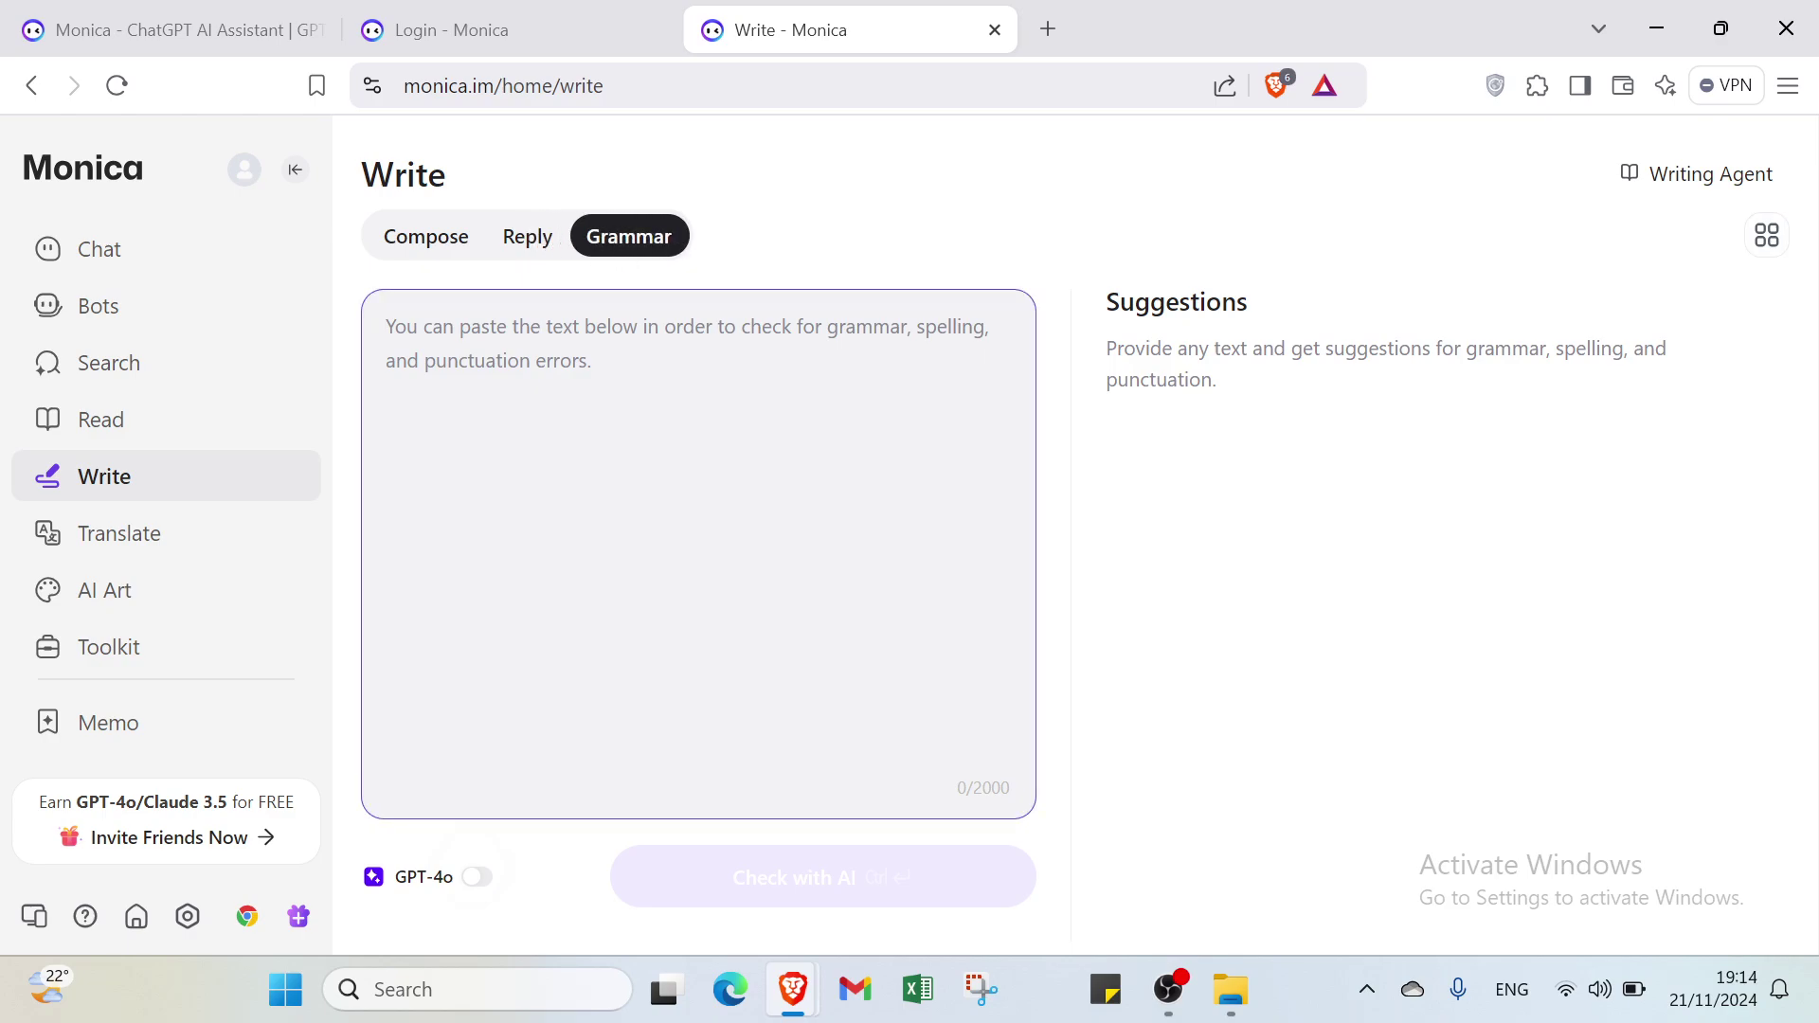
left_click(888, 885)
left_click(386, 326)
left_click(507, 242)
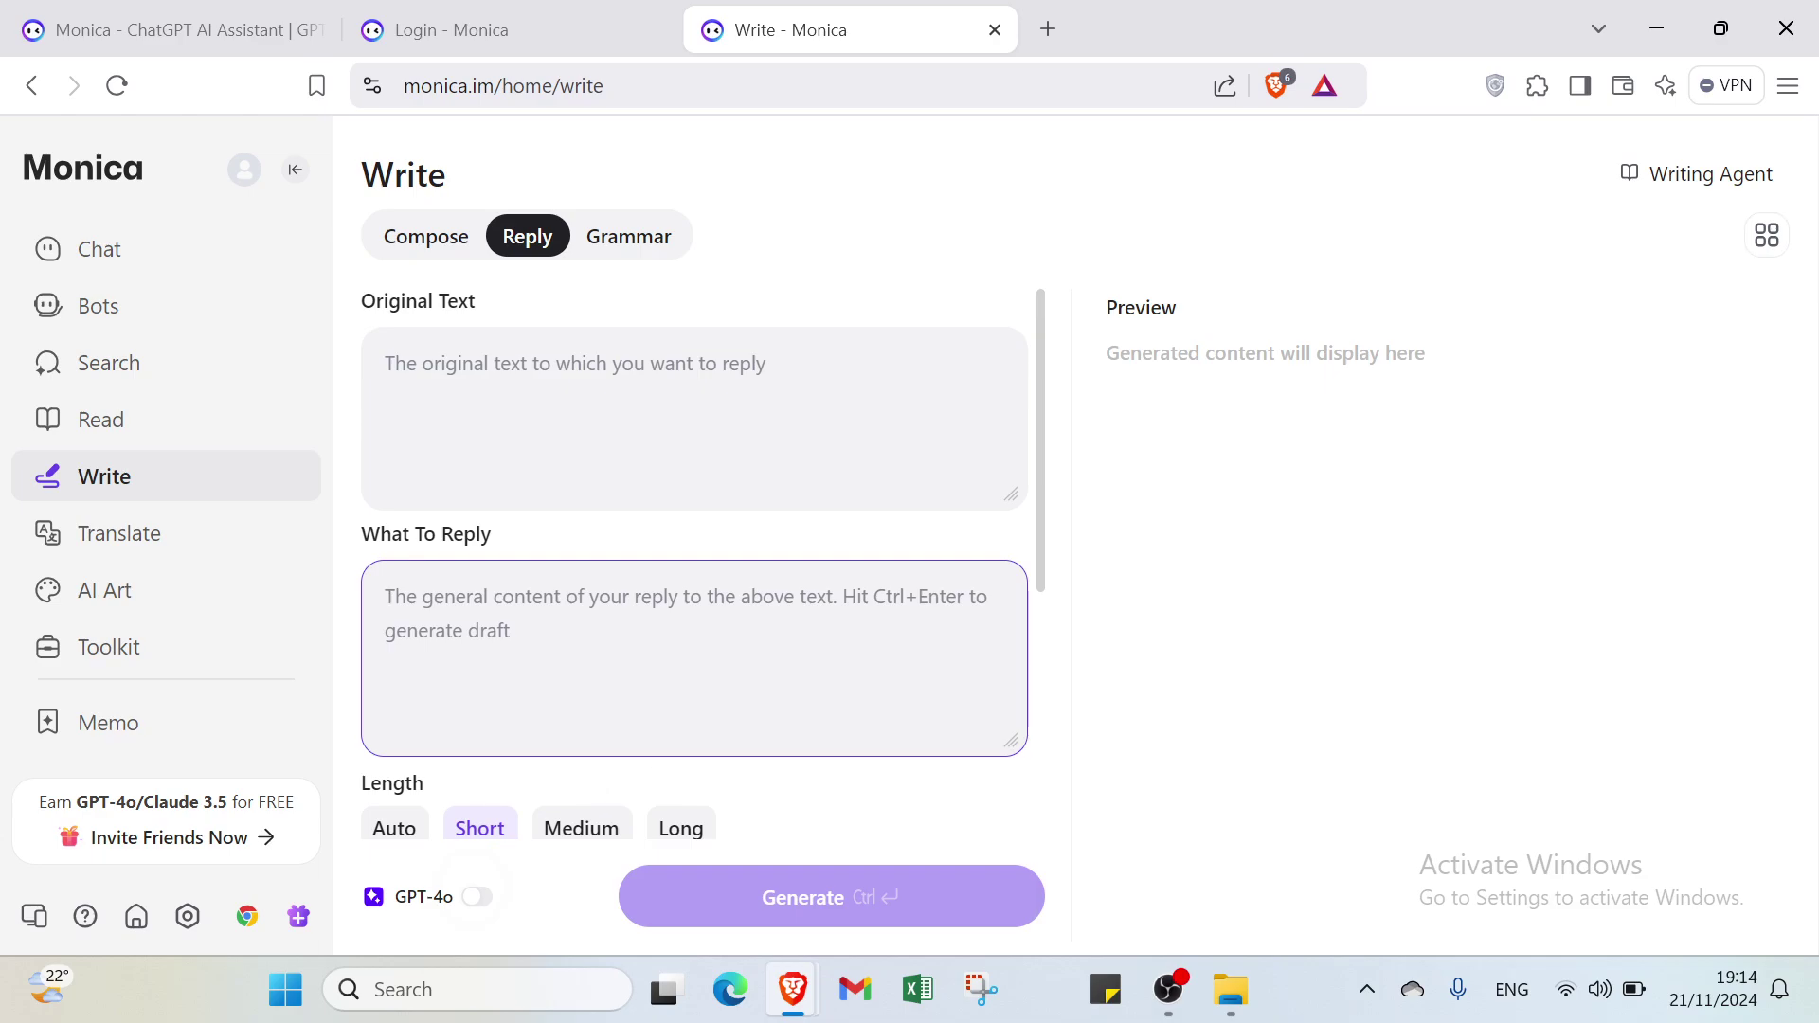
Translate a word from English to French, then clear the input and its translations
left_click(205, 543)
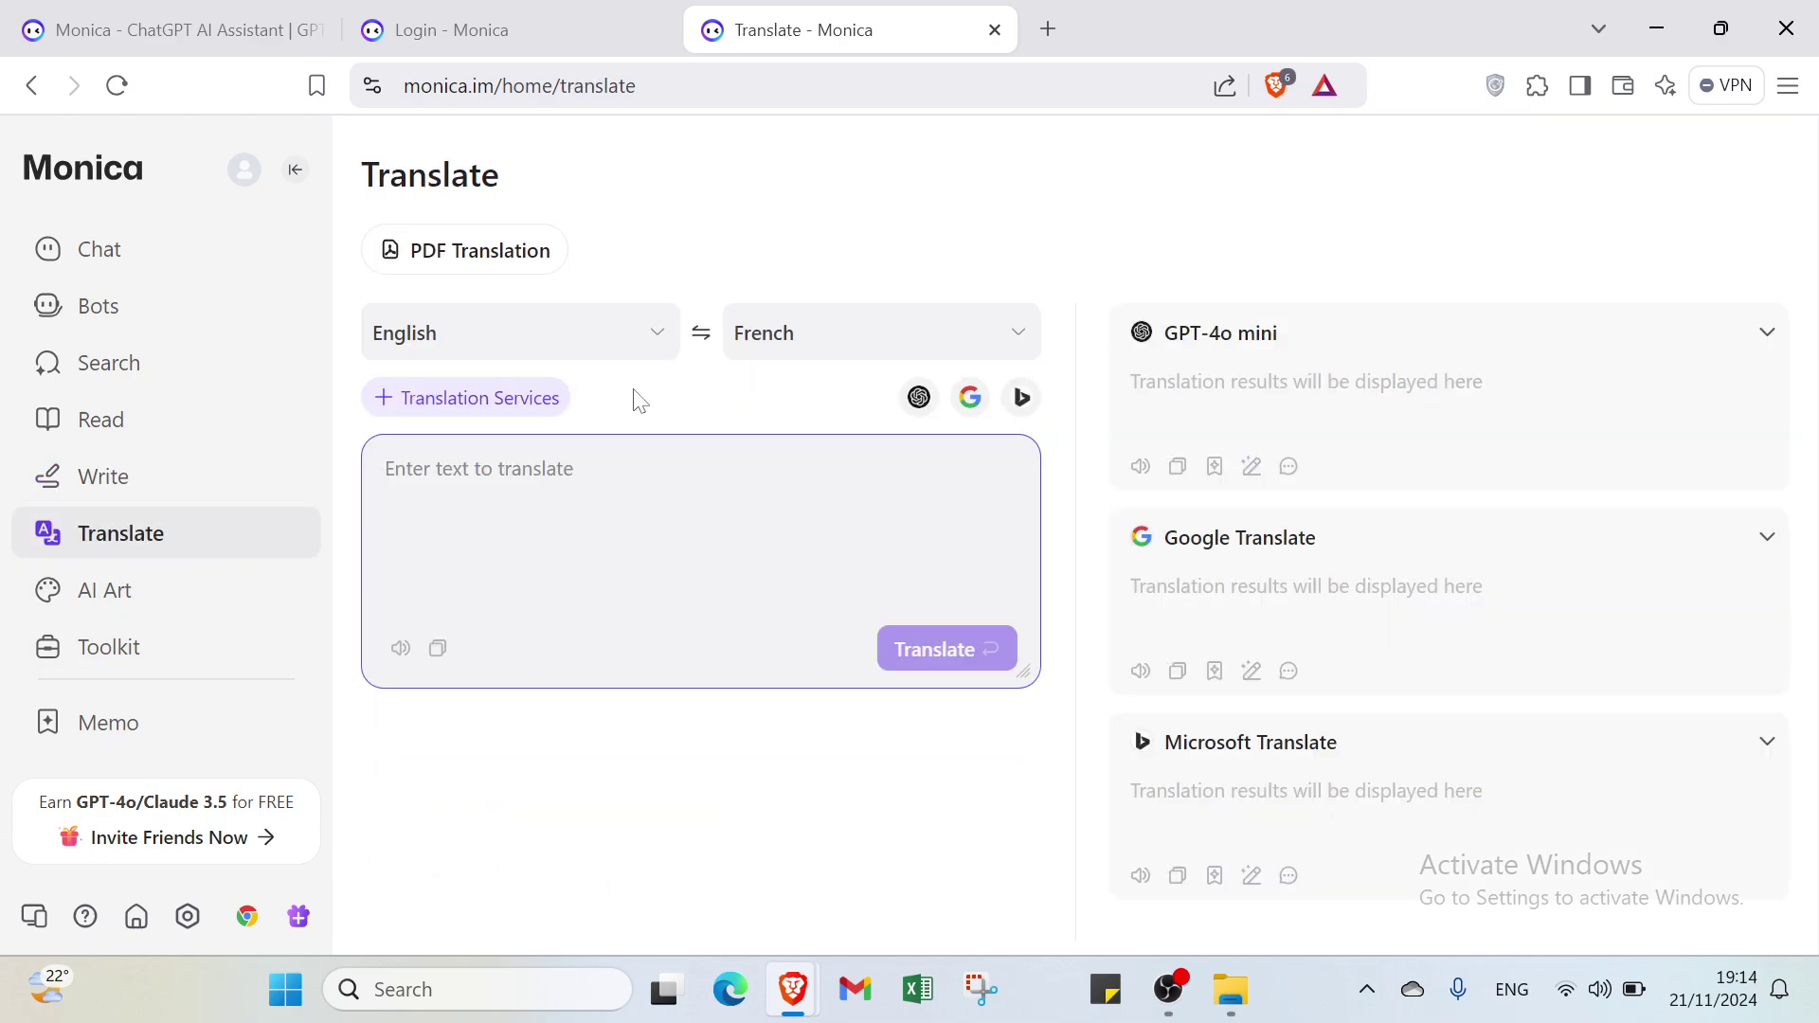
left_click(658, 325)
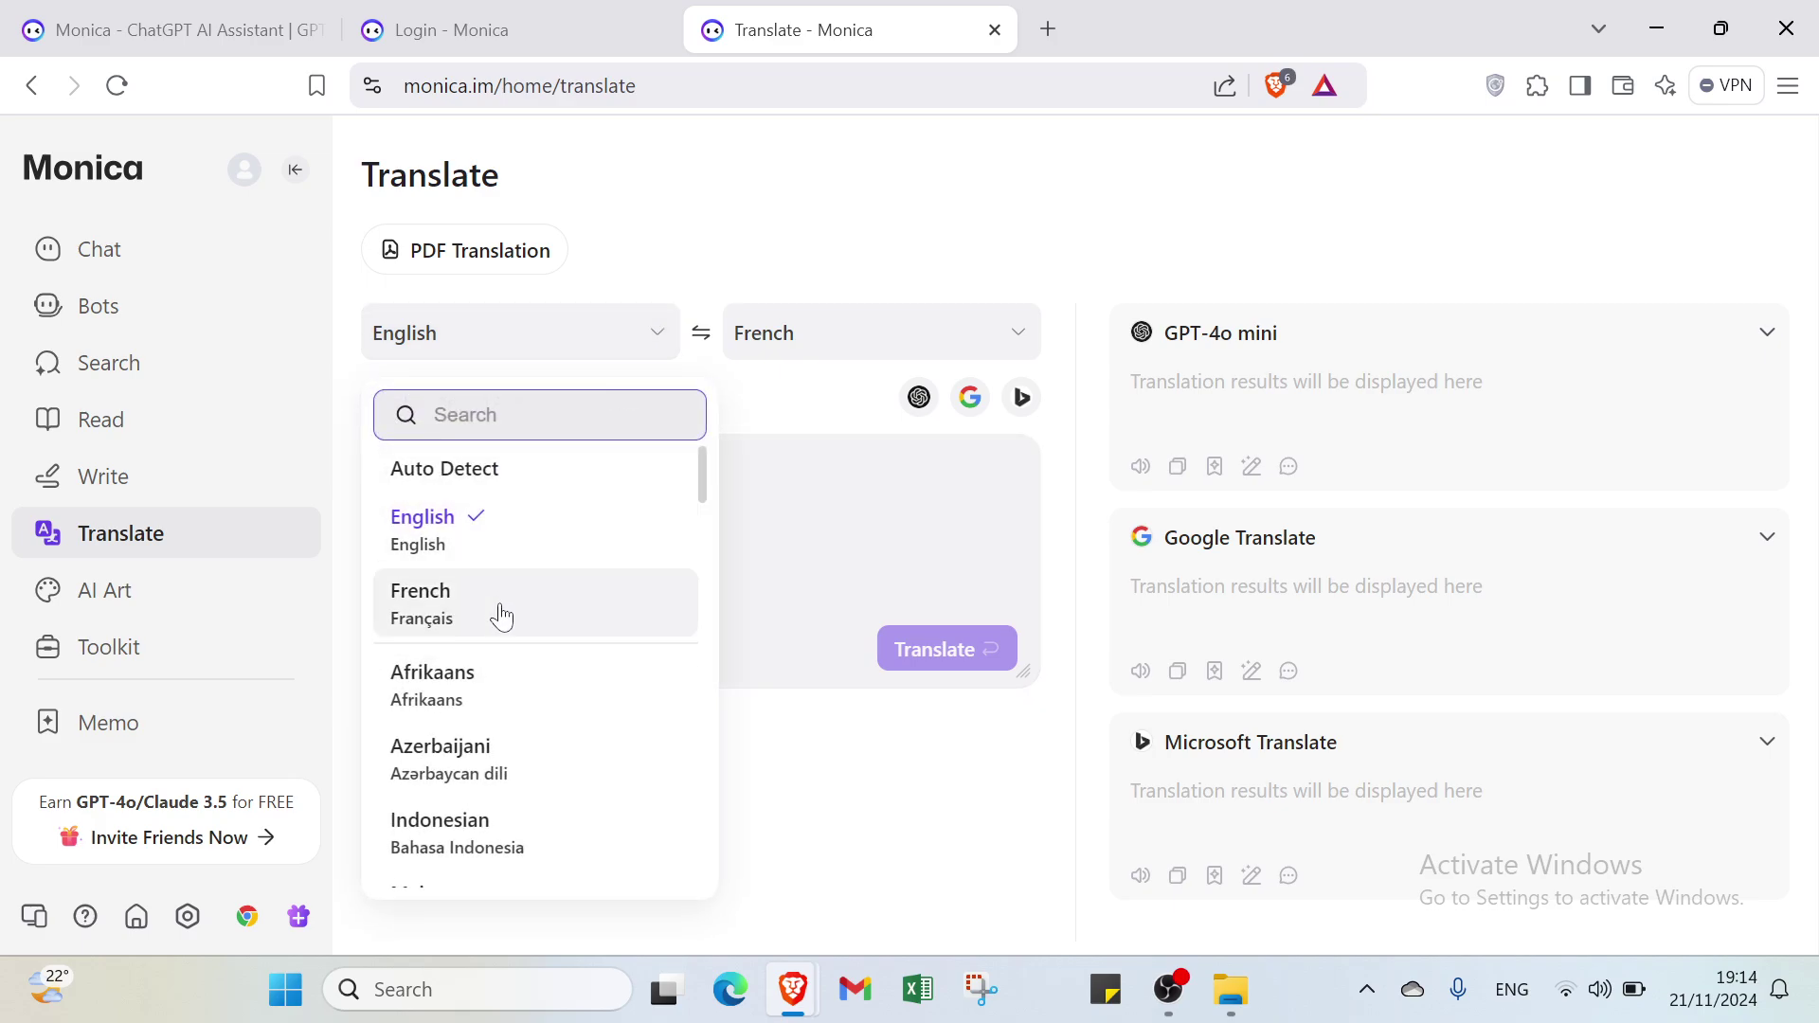
left_click(497, 545)
left_click(990, 345)
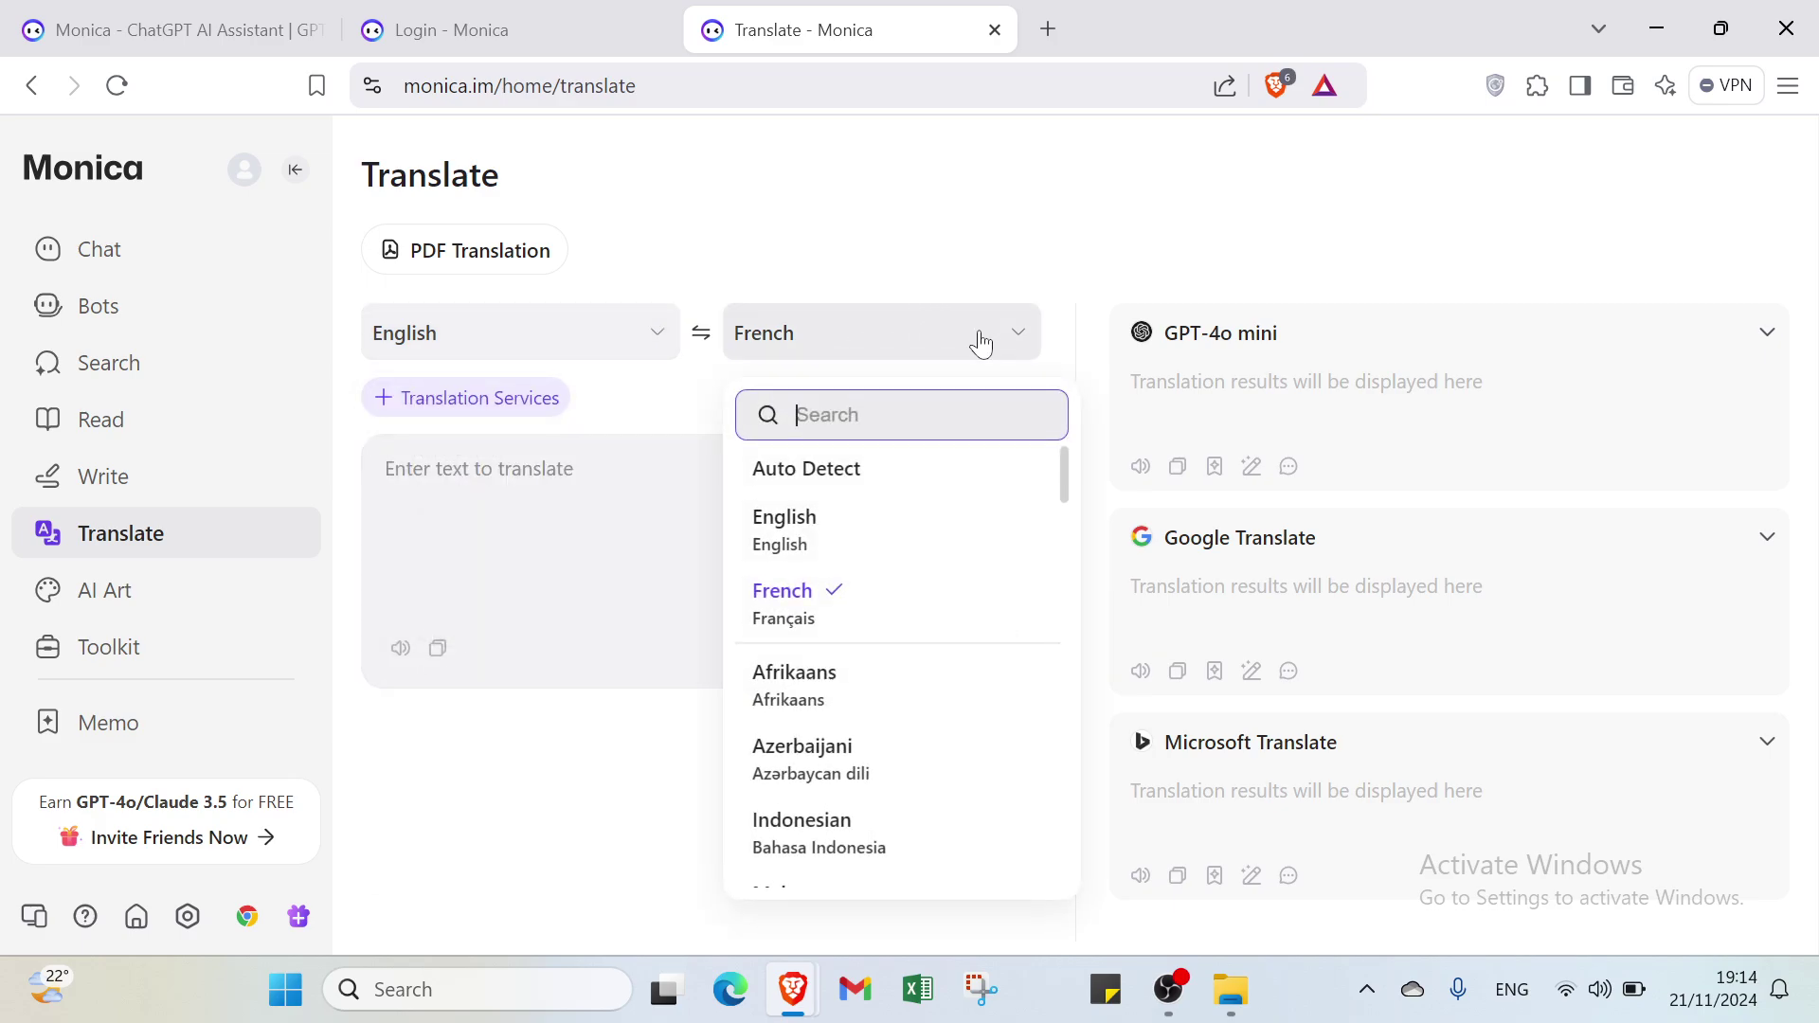
left_click(841, 626)
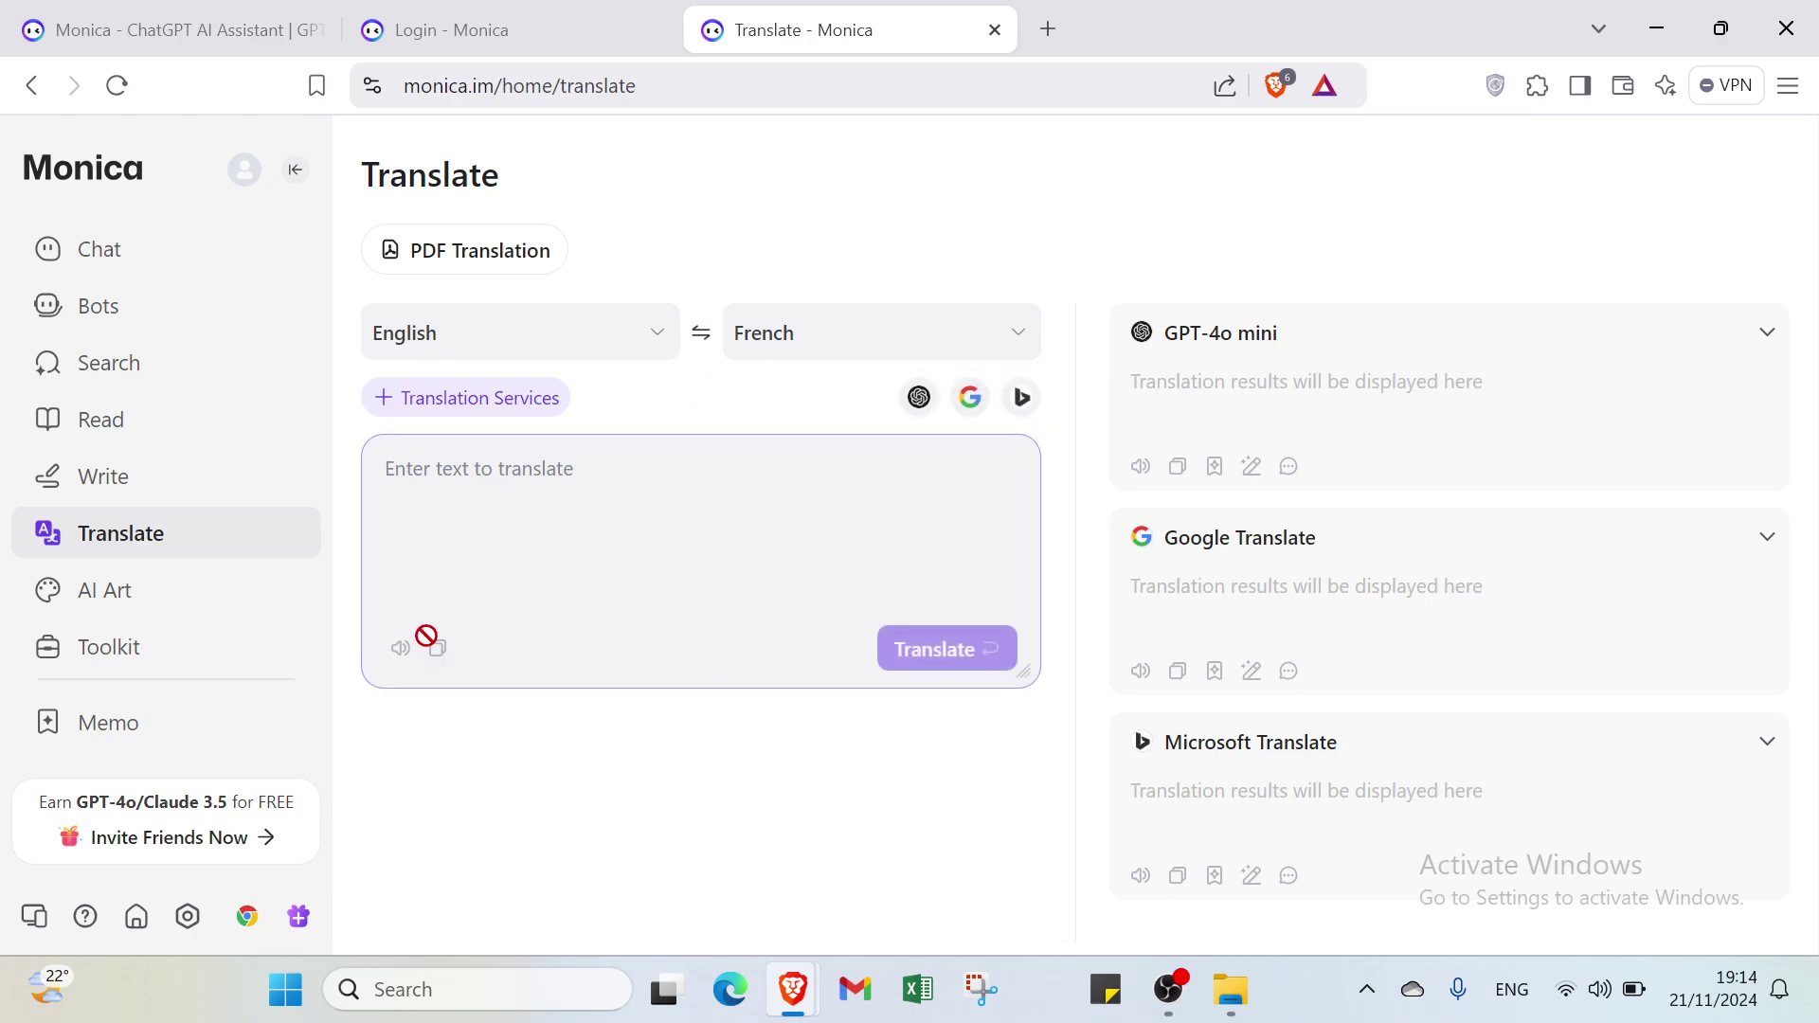
type("word")
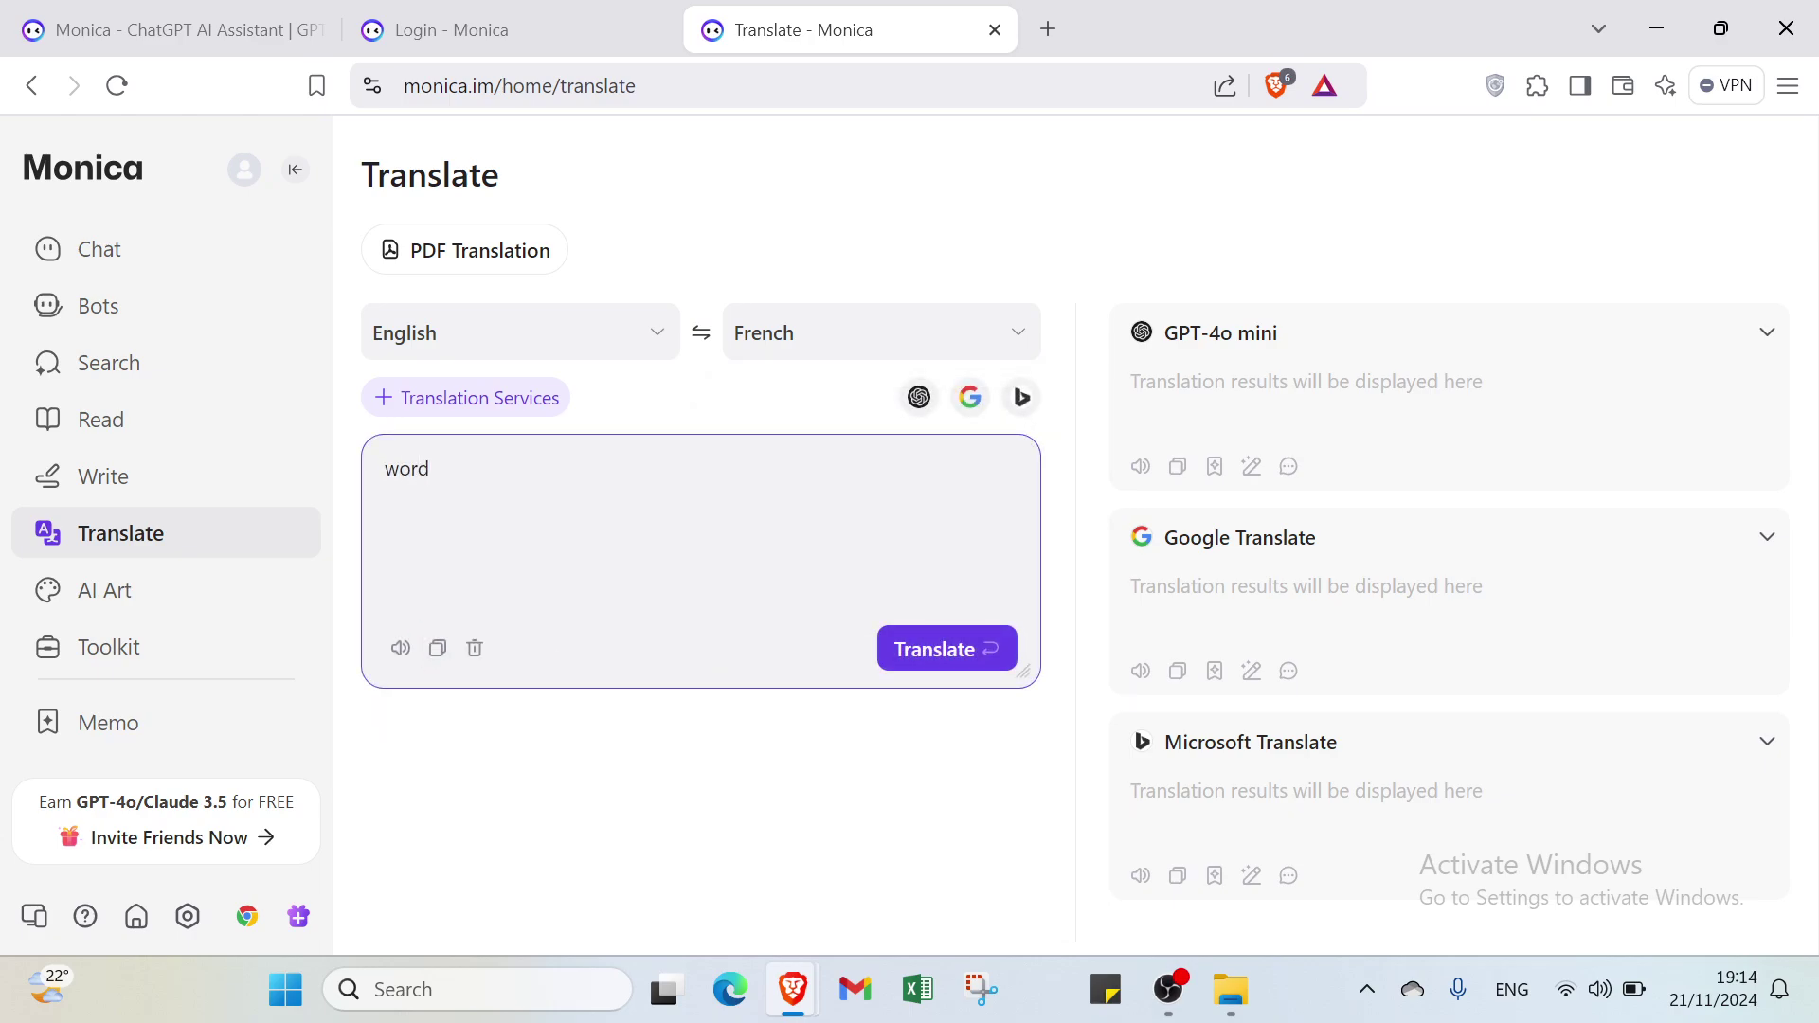
key("Return")
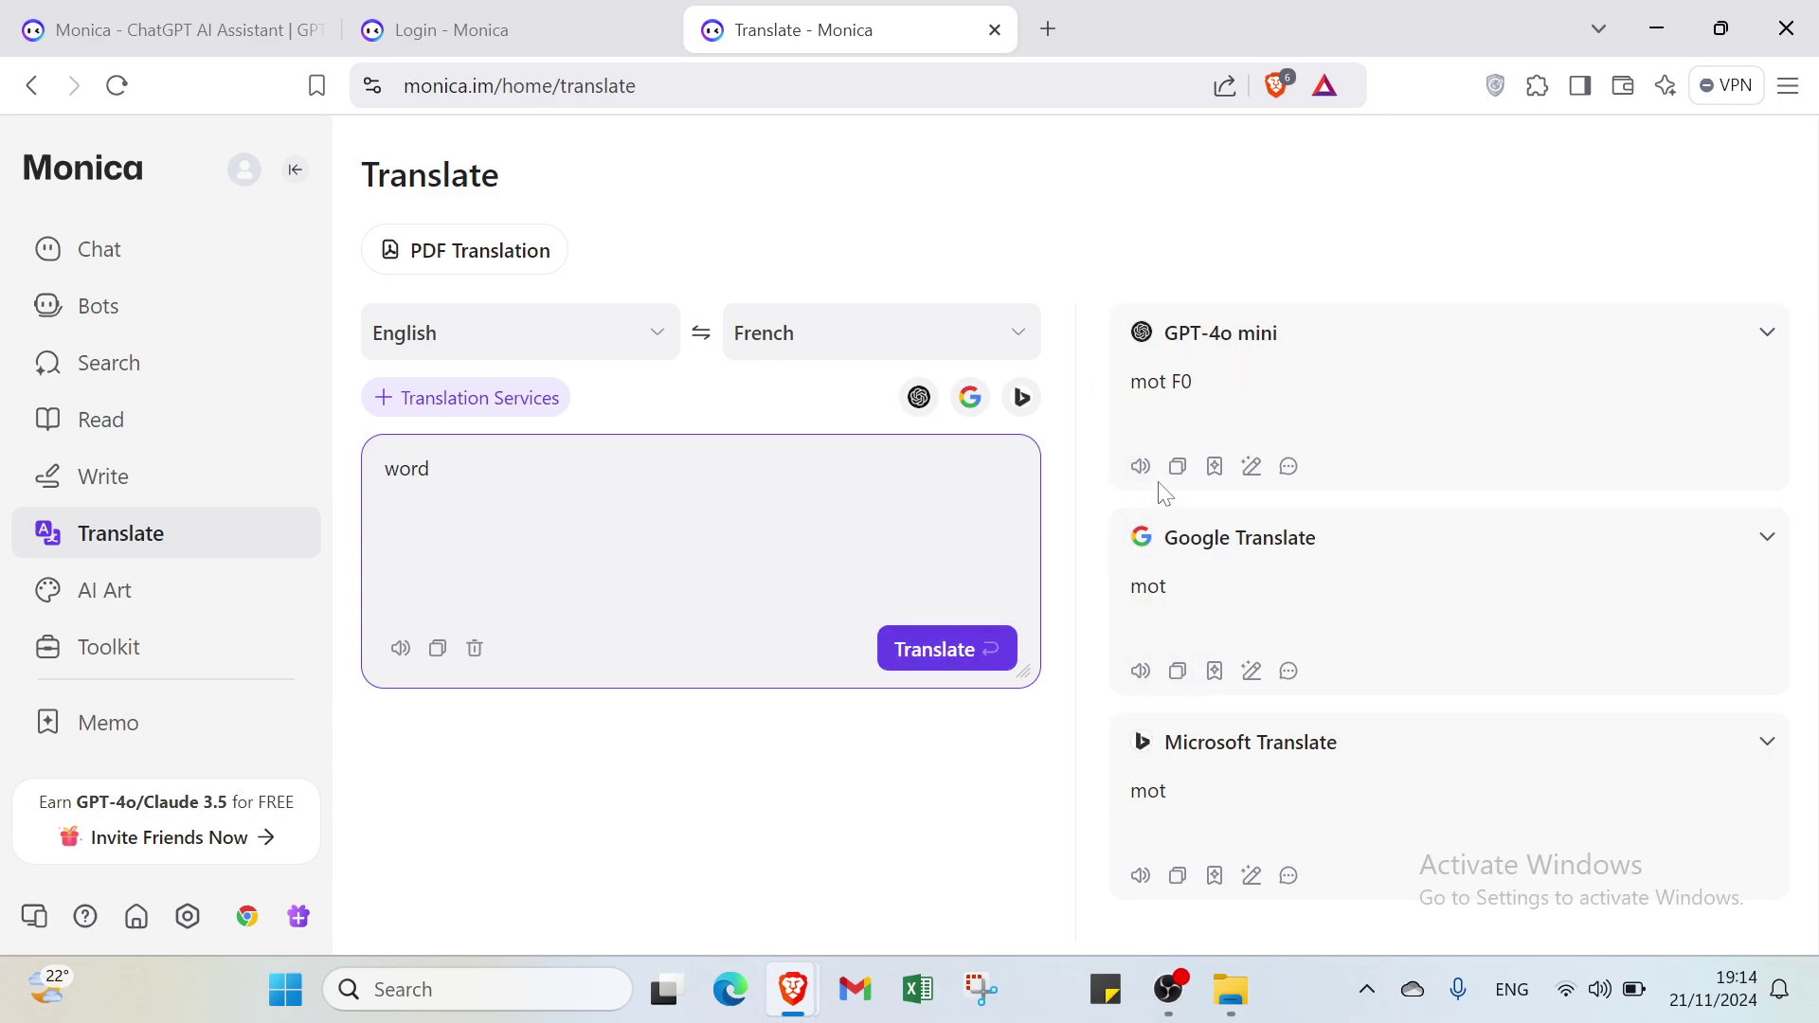
key("ctrl+a")
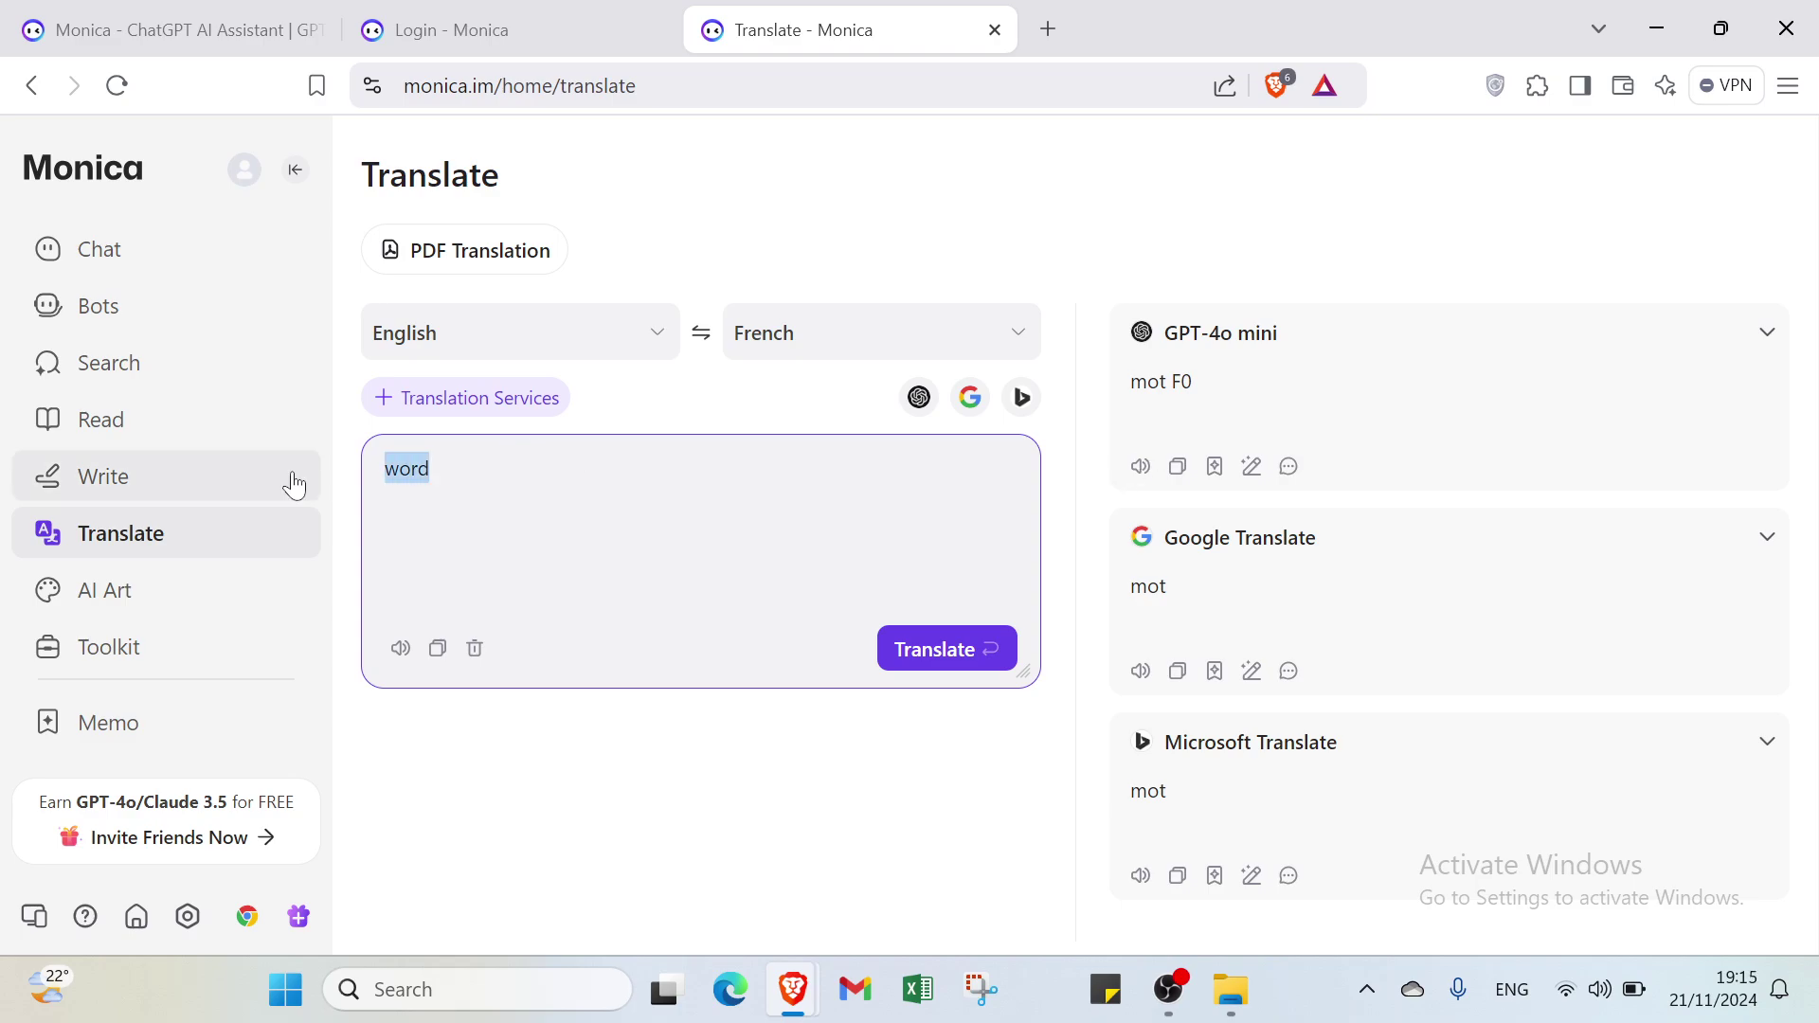
key("BackSpace")
Open AI Art and scroll up to the generated basketball-player image
left_click(257, 609)
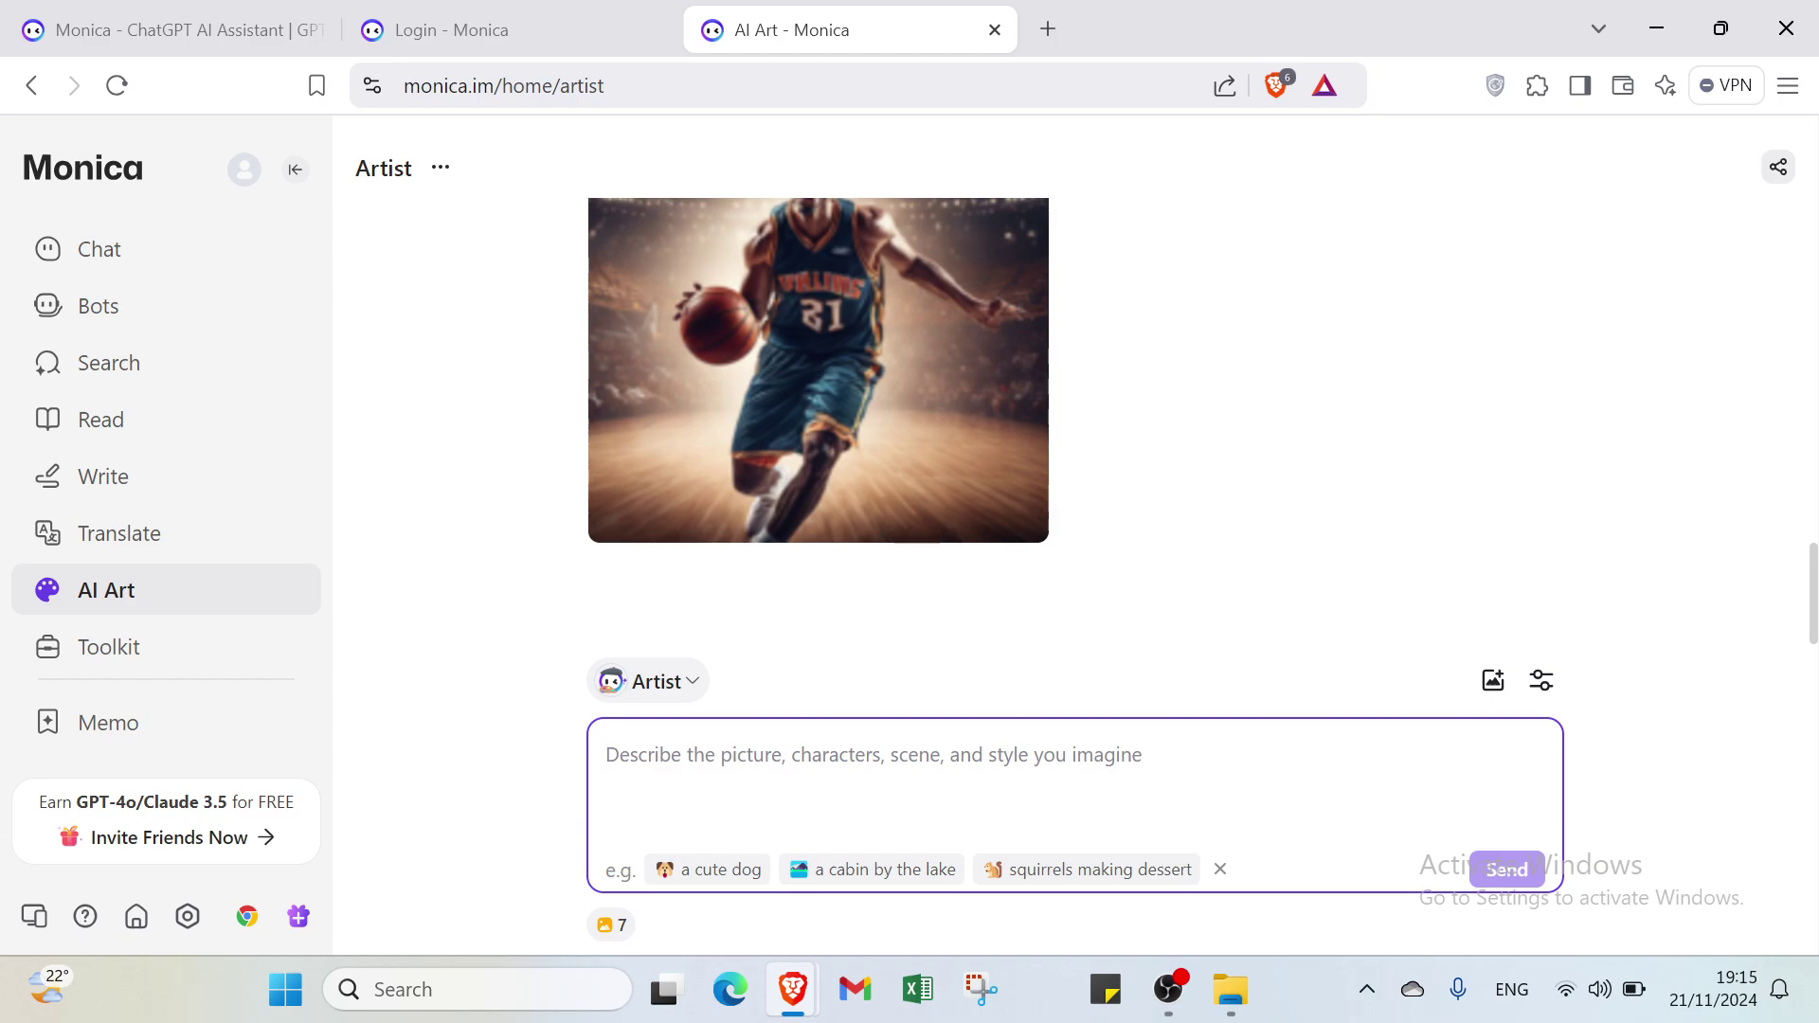
scroll(875, 219, "up", 1)
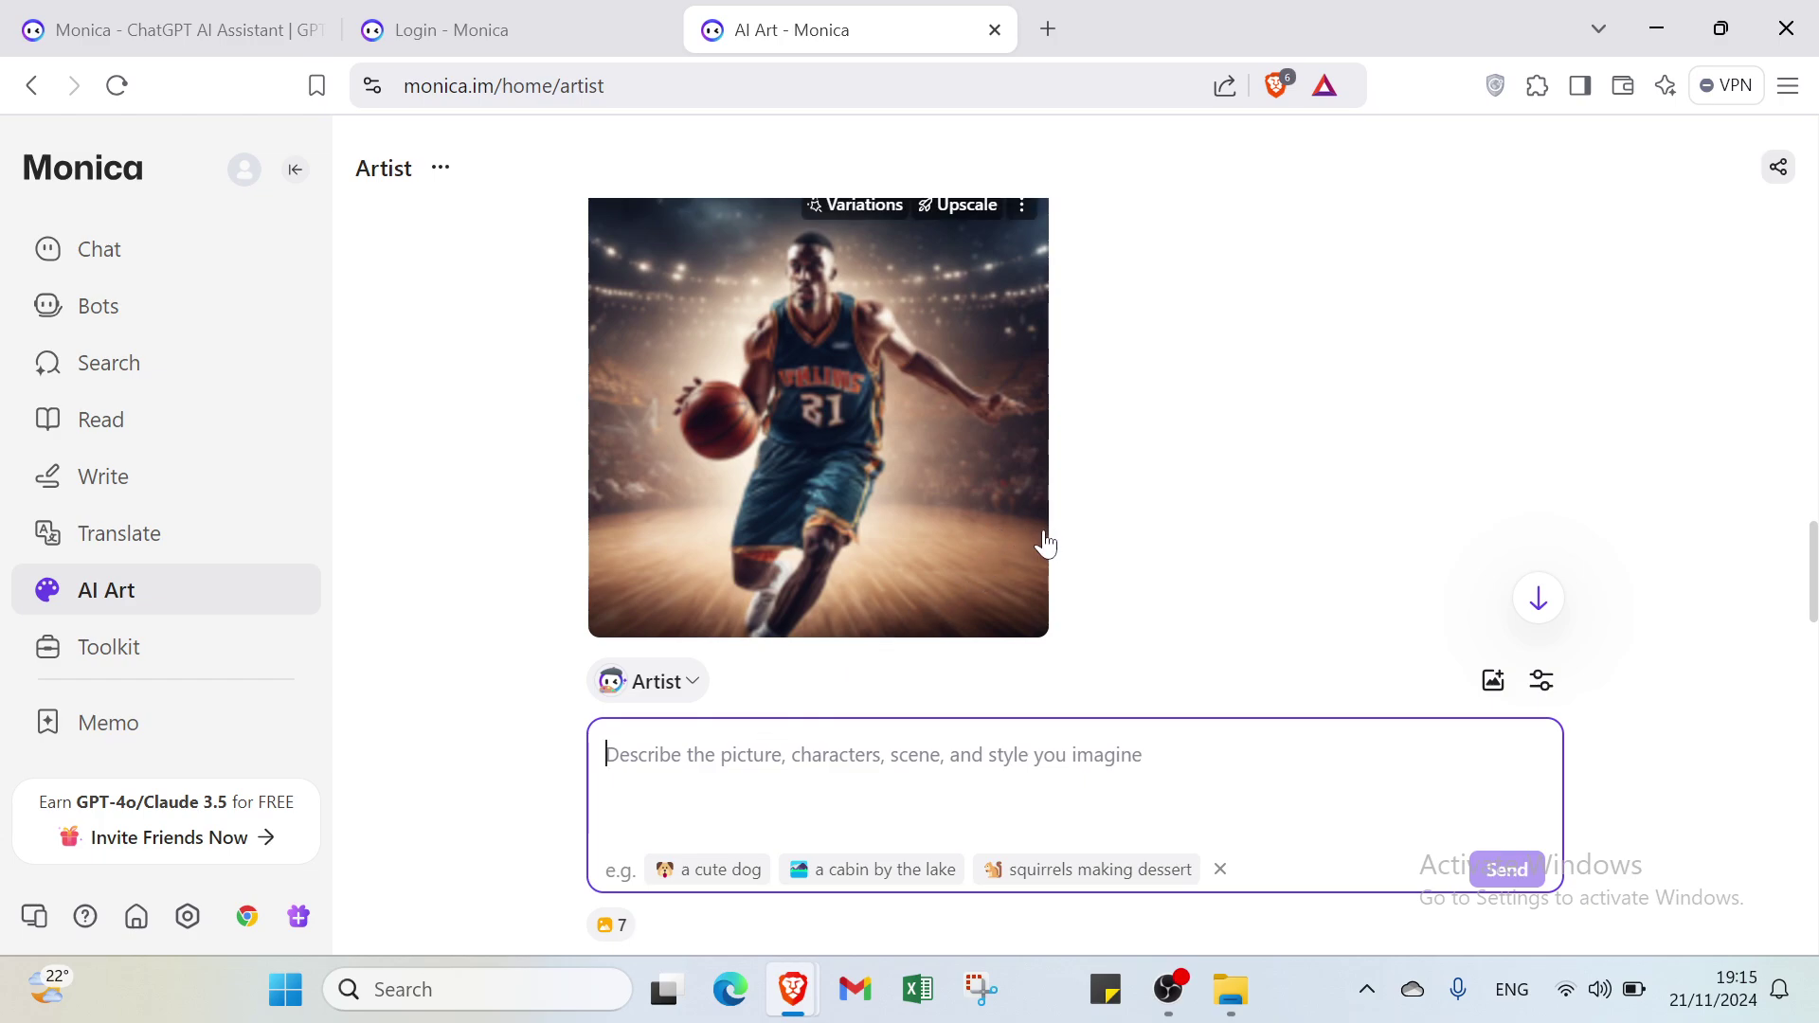
Open the Toolkit page listing PDF tools like Chat with PDF, PDF to Word and OCR PDF
left_click(232, 649)
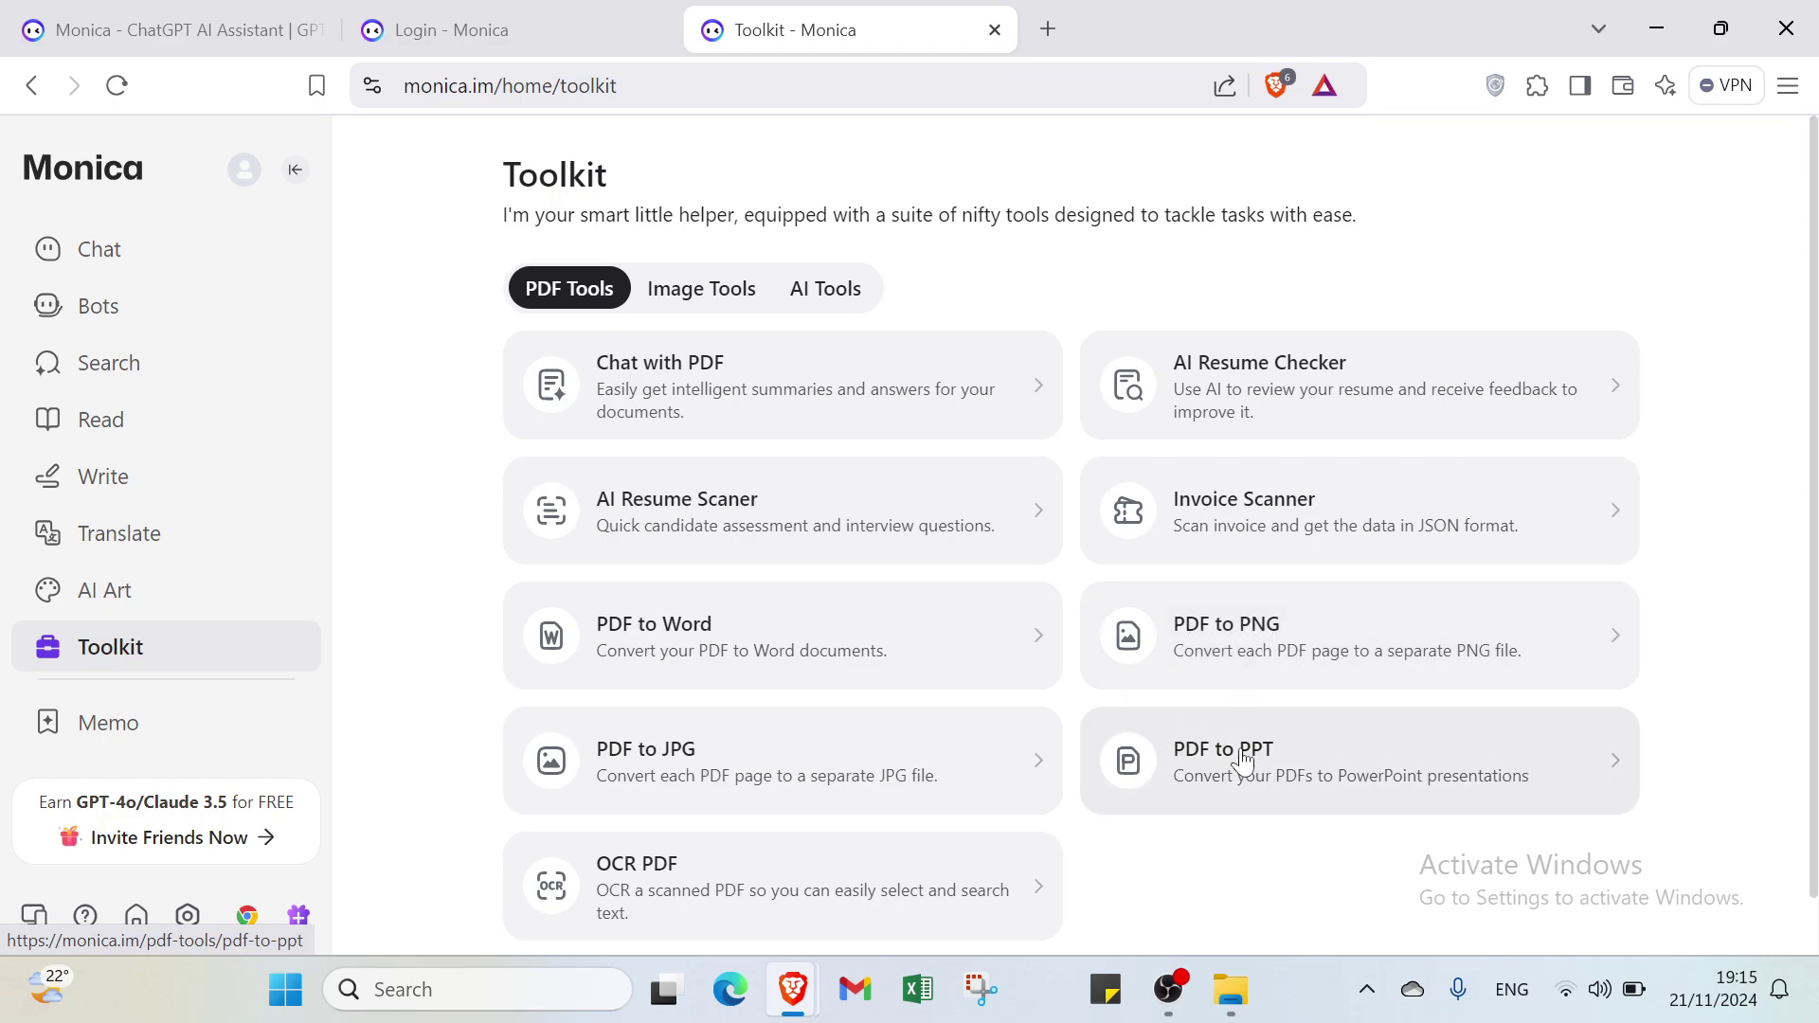
In Memo, select the first memo 'which platform is best chat gpt or monica' and confirm deleting it
left_click(217, 710)
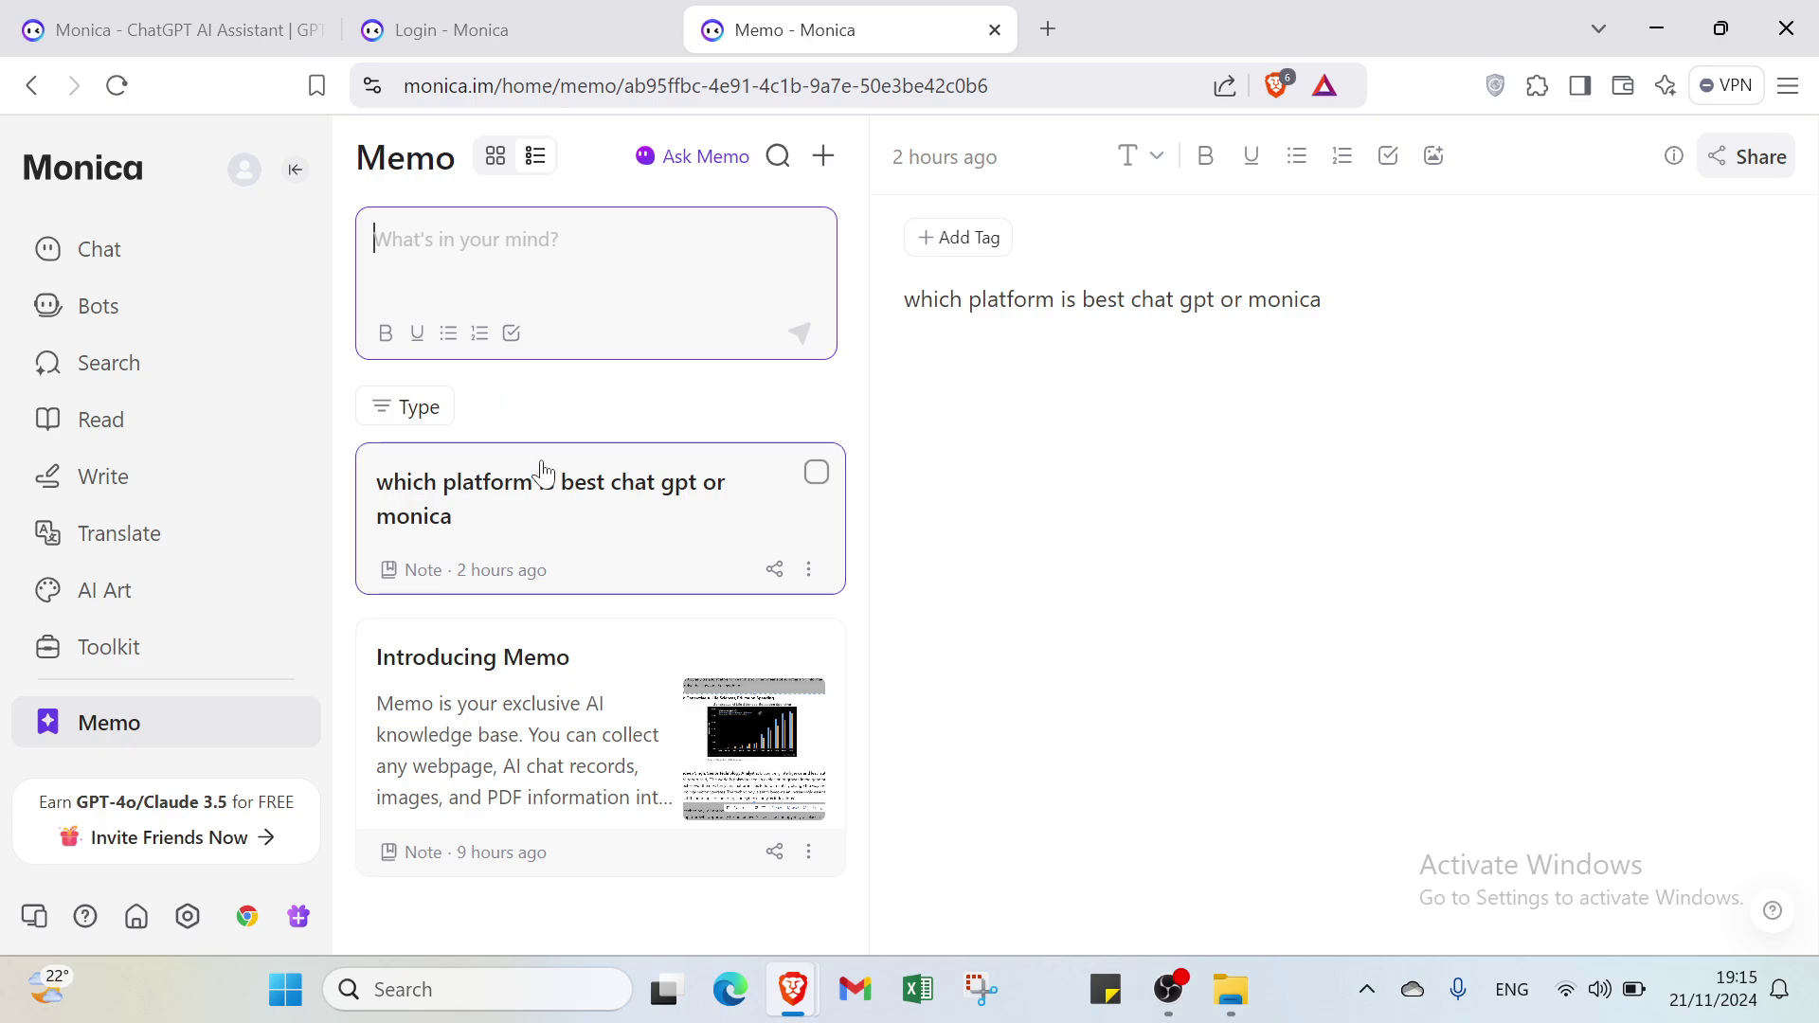
left_click(795, 481)
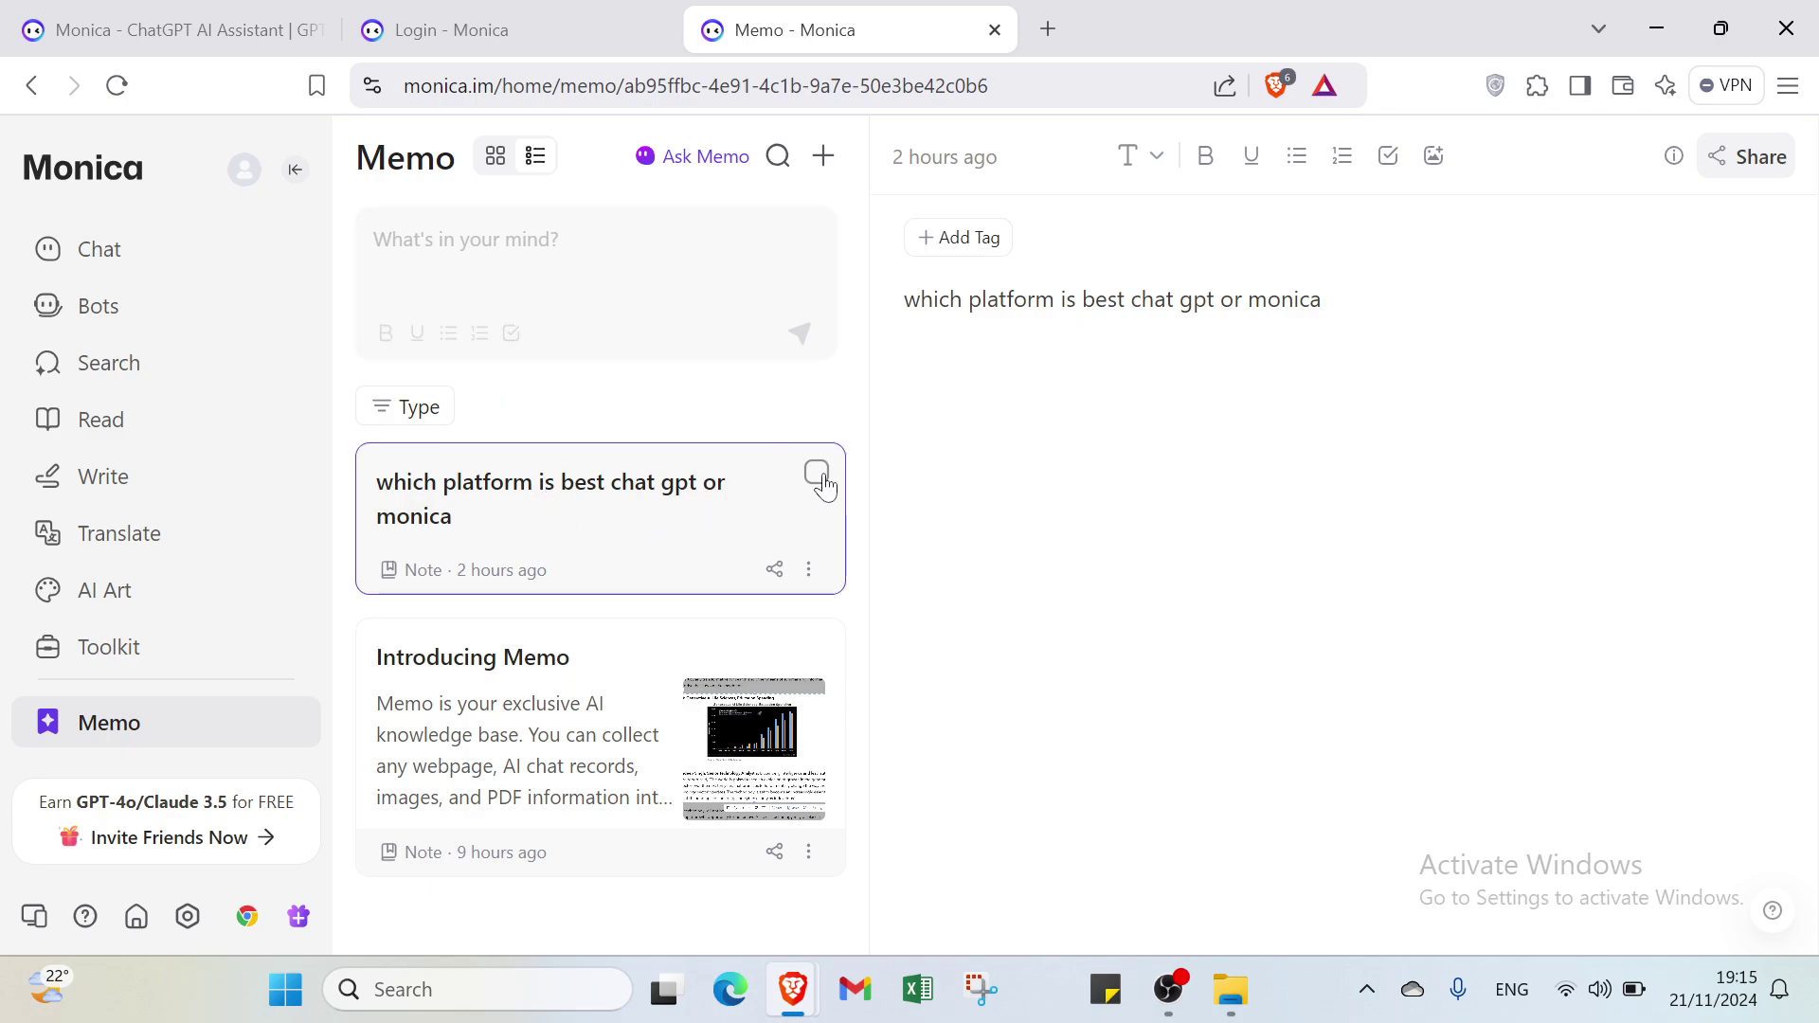
left_click(815, 472)
left_click(704, 427)
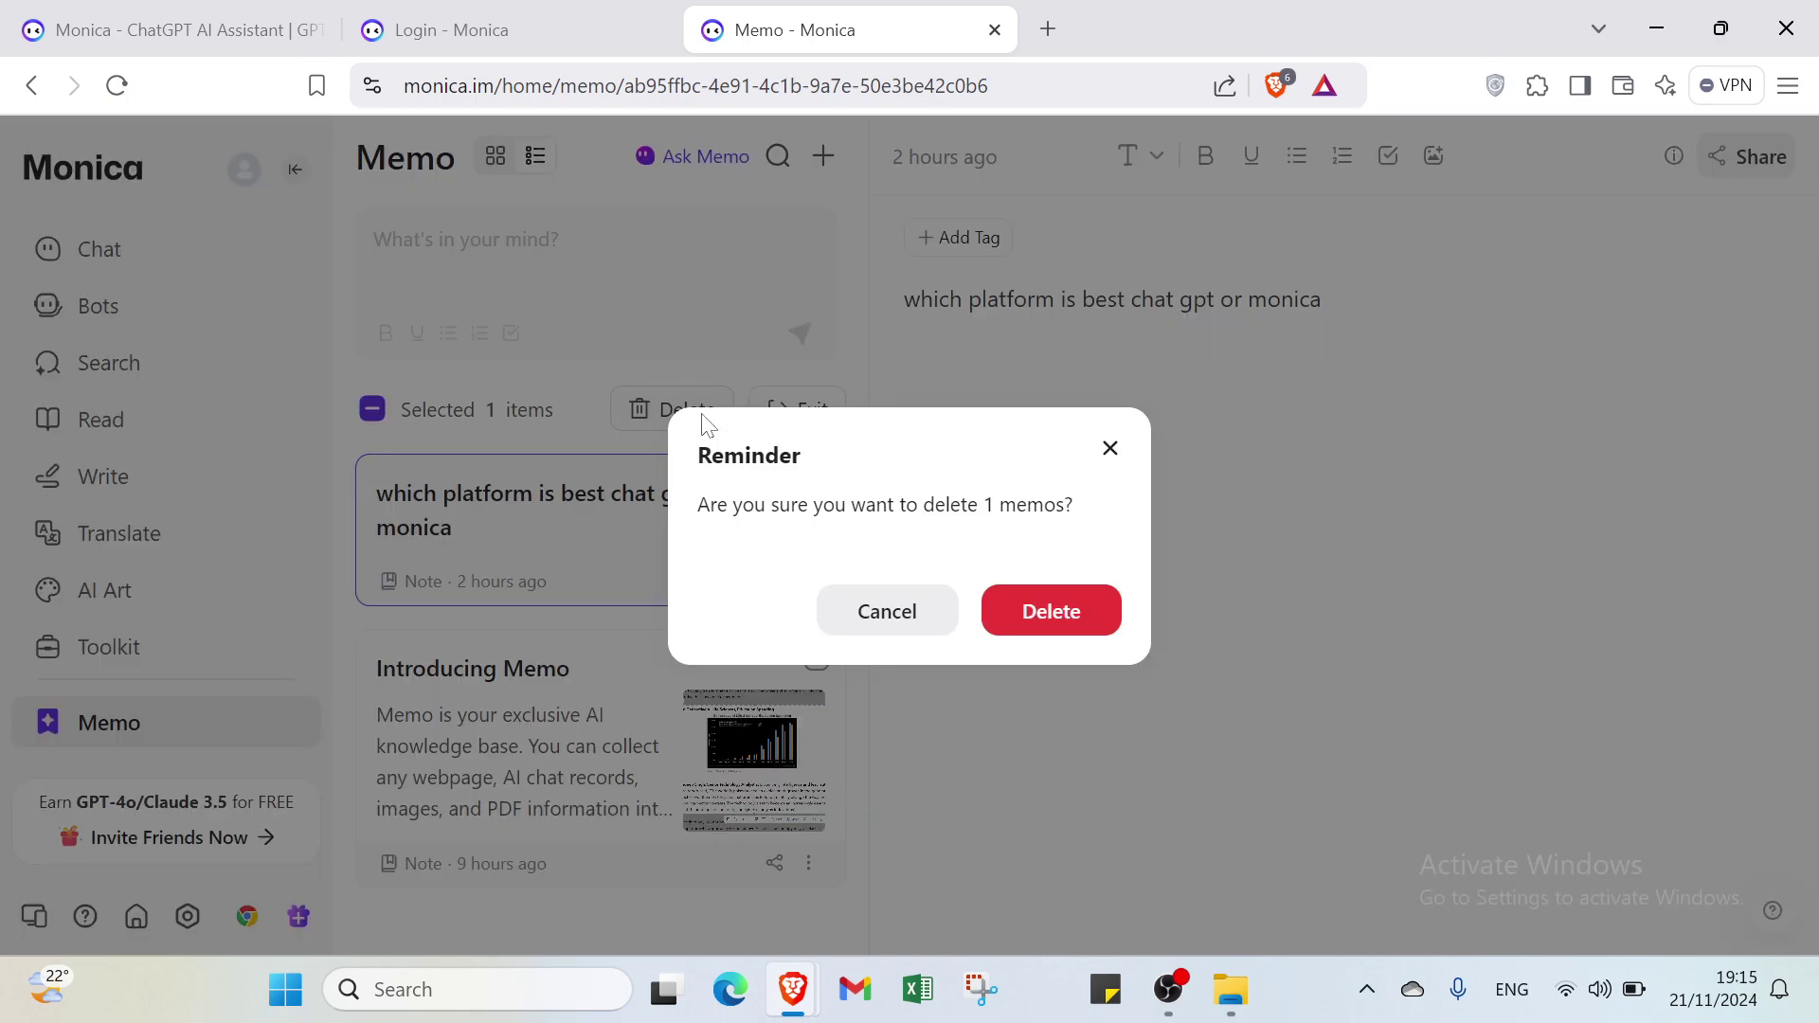
left_click(1015, 588)
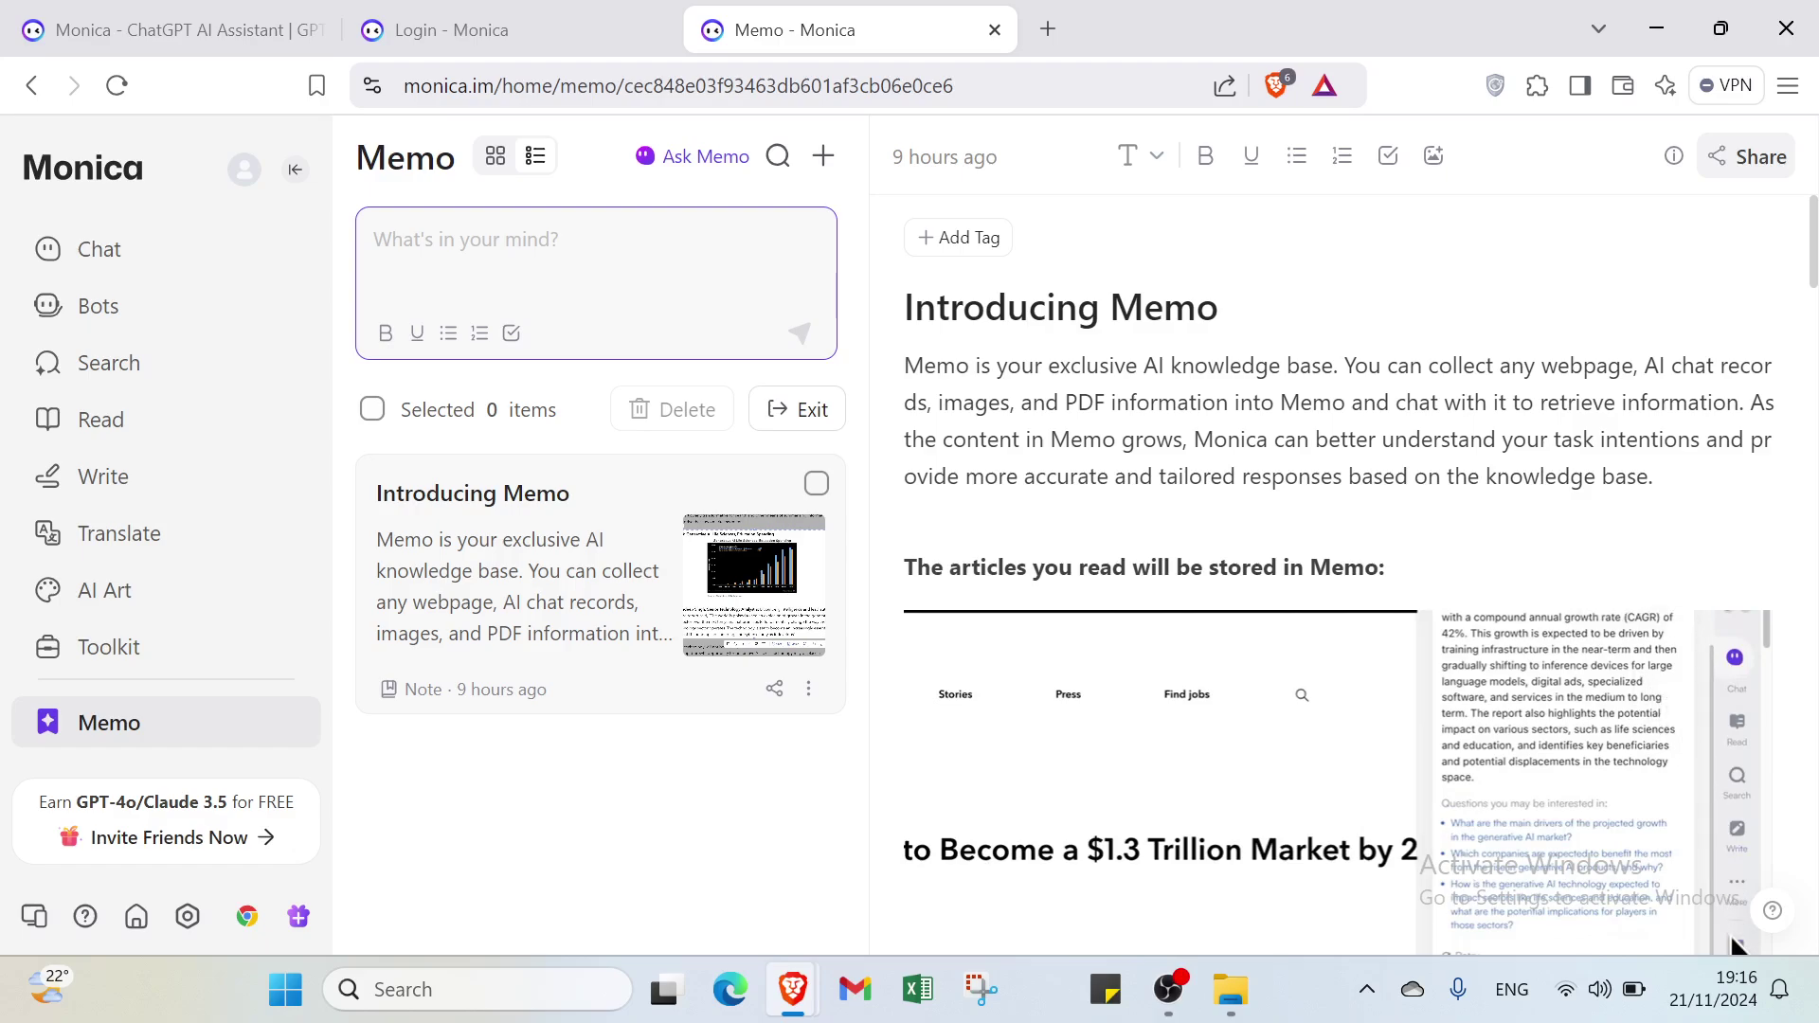
Add a new memo note reading 'the best fellings'
type("the bes")
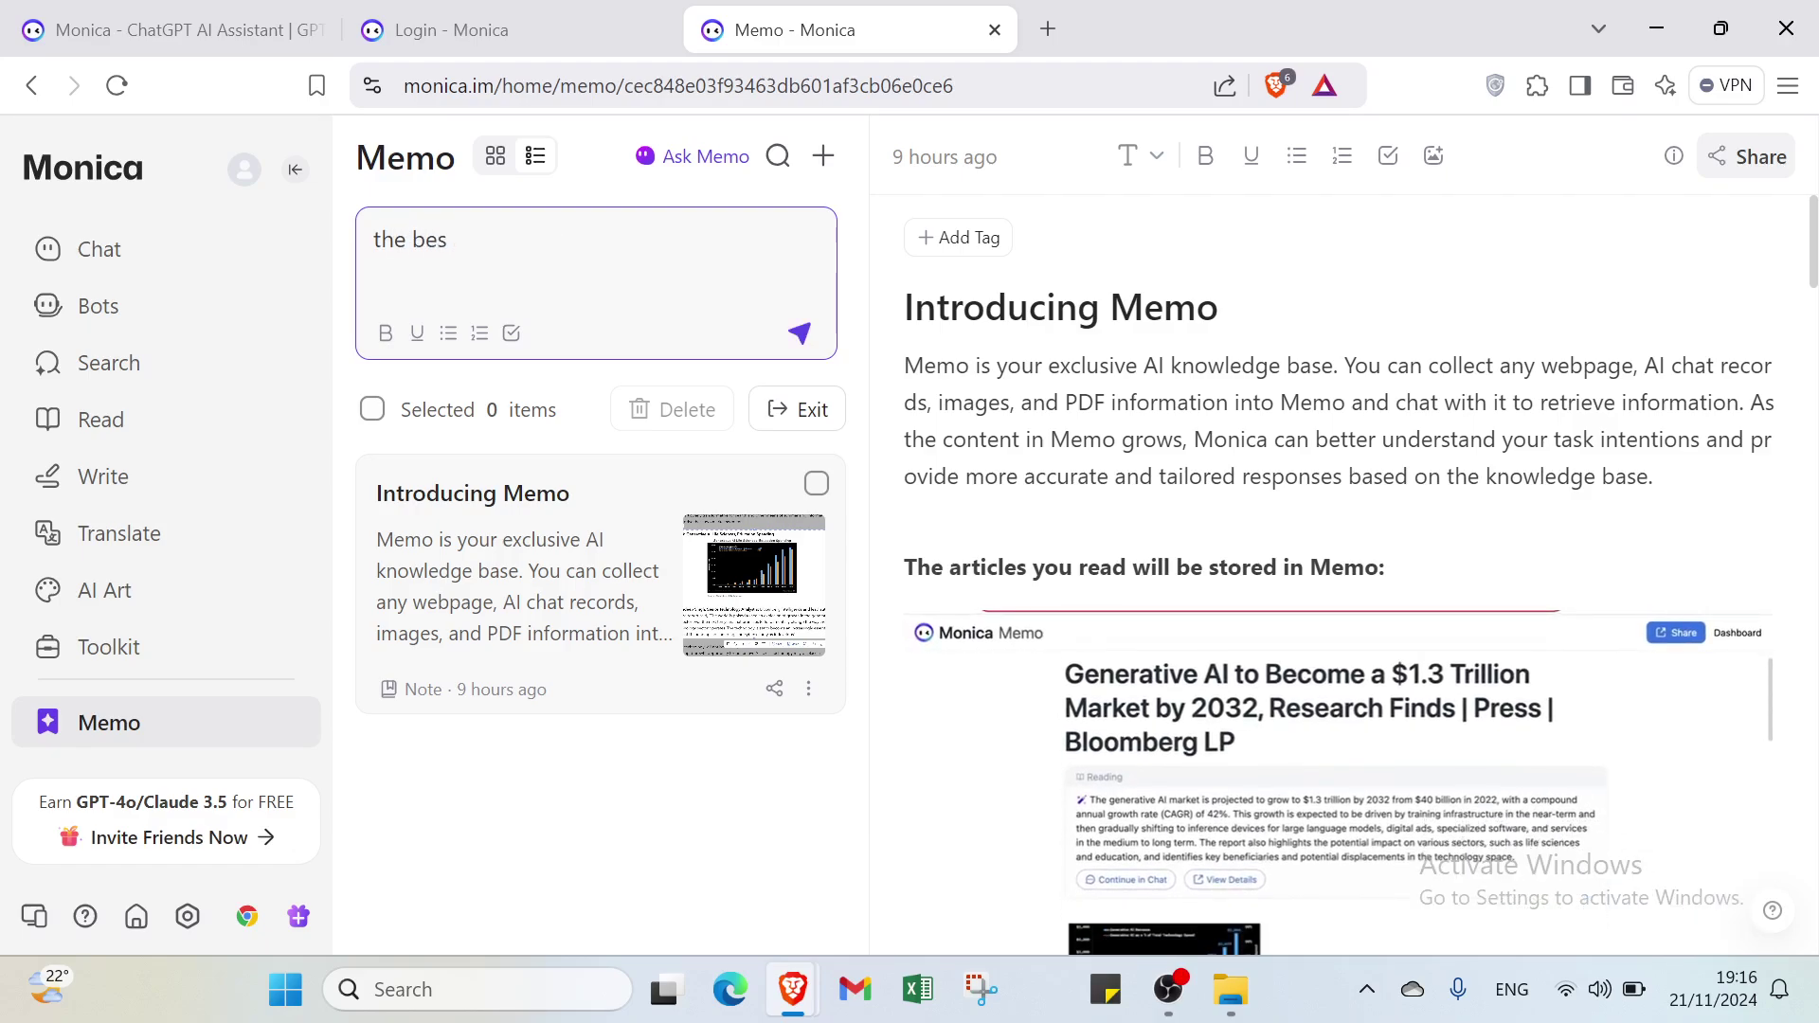
type("t fel")
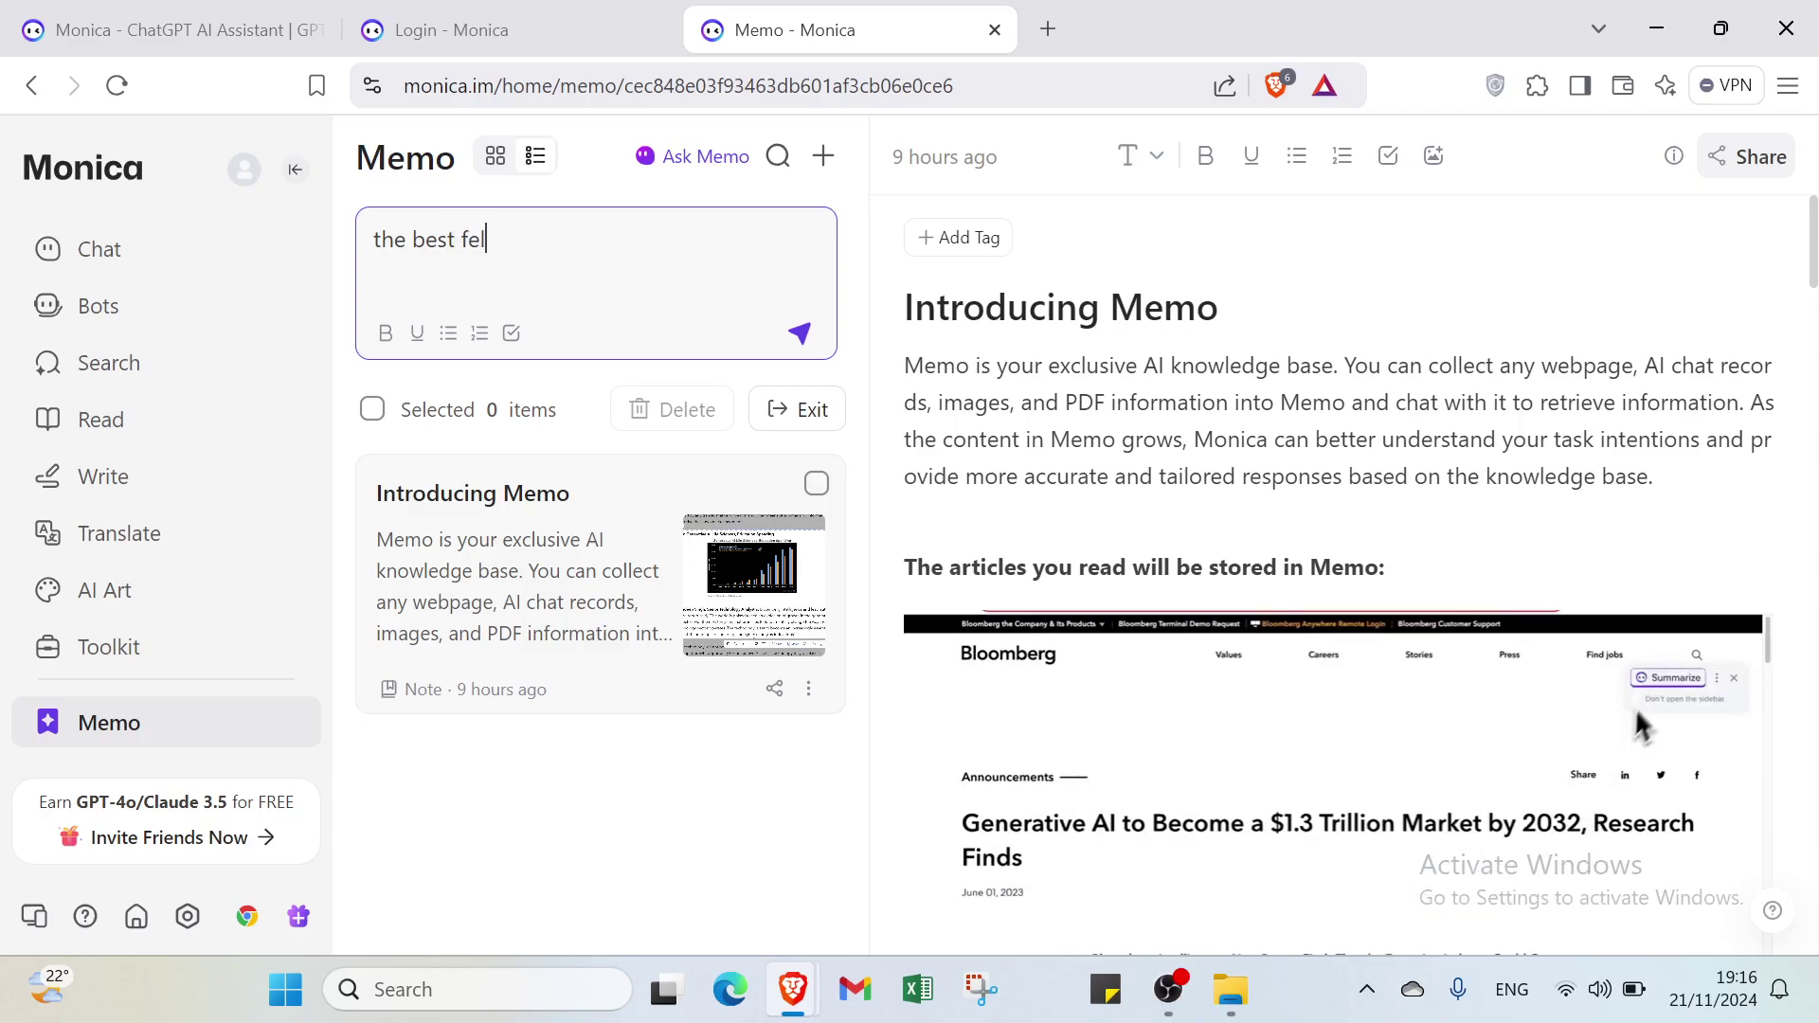
type("lings")
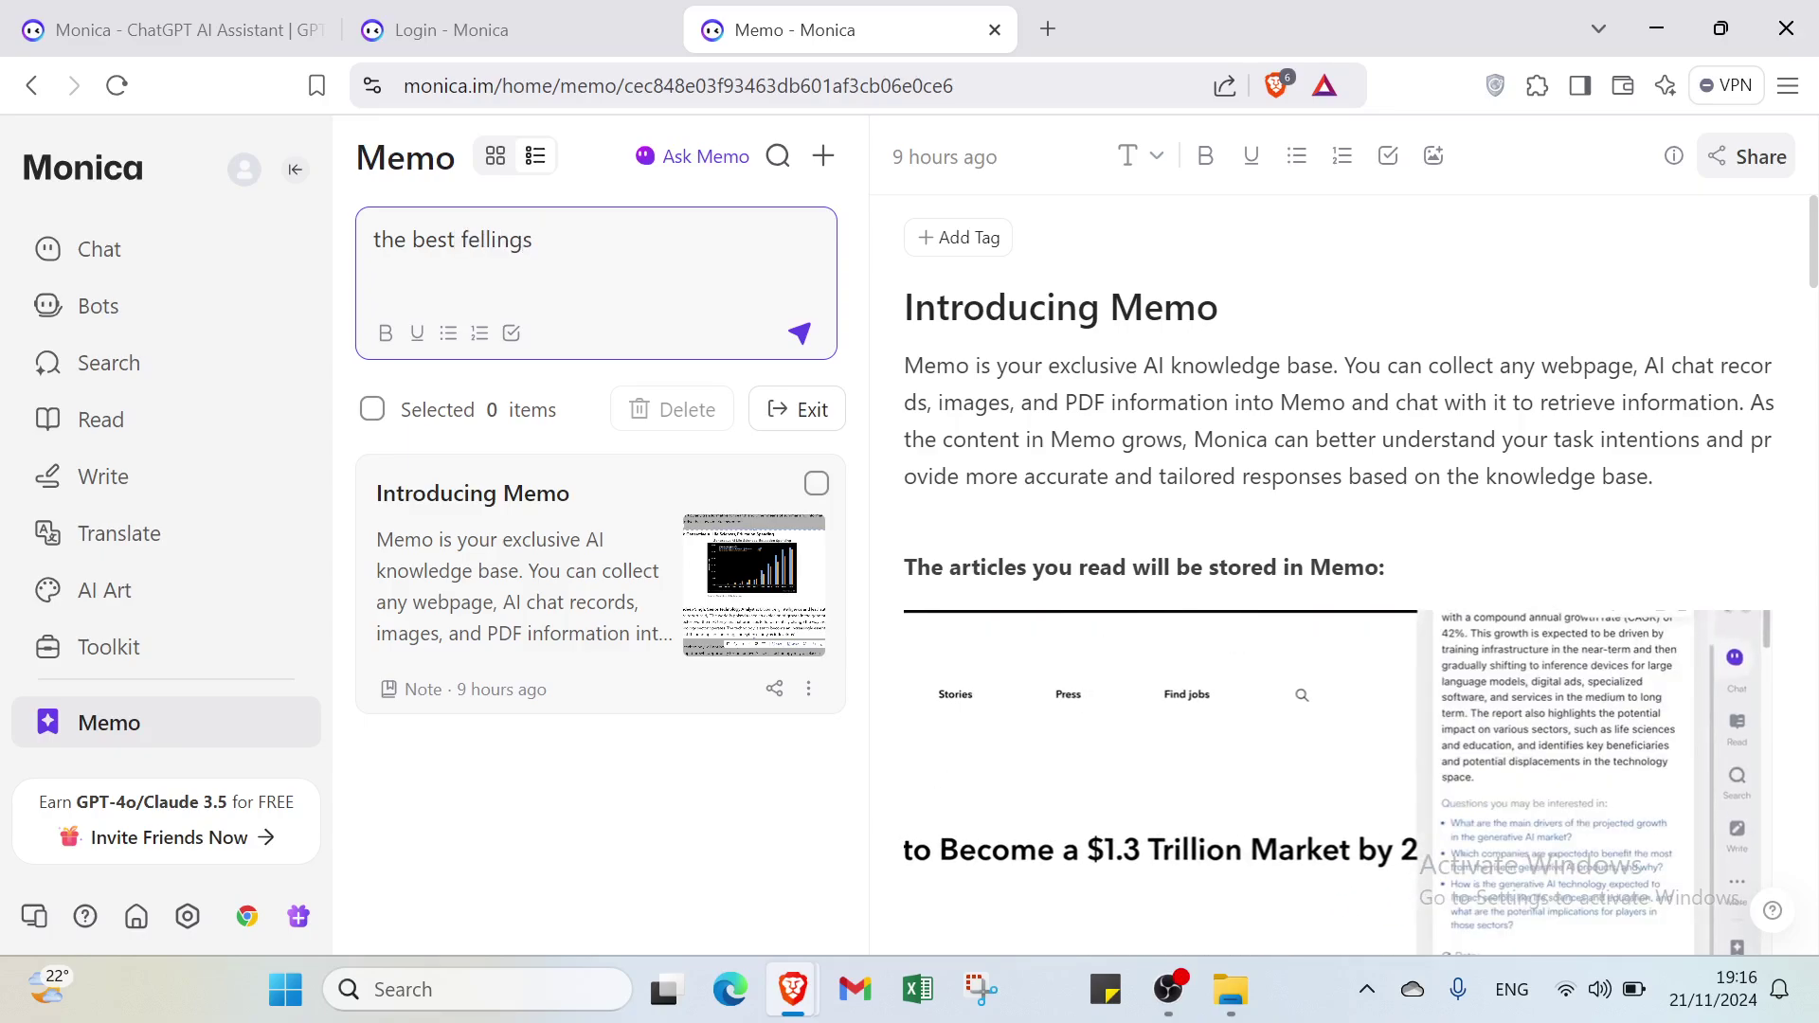
key("Return")
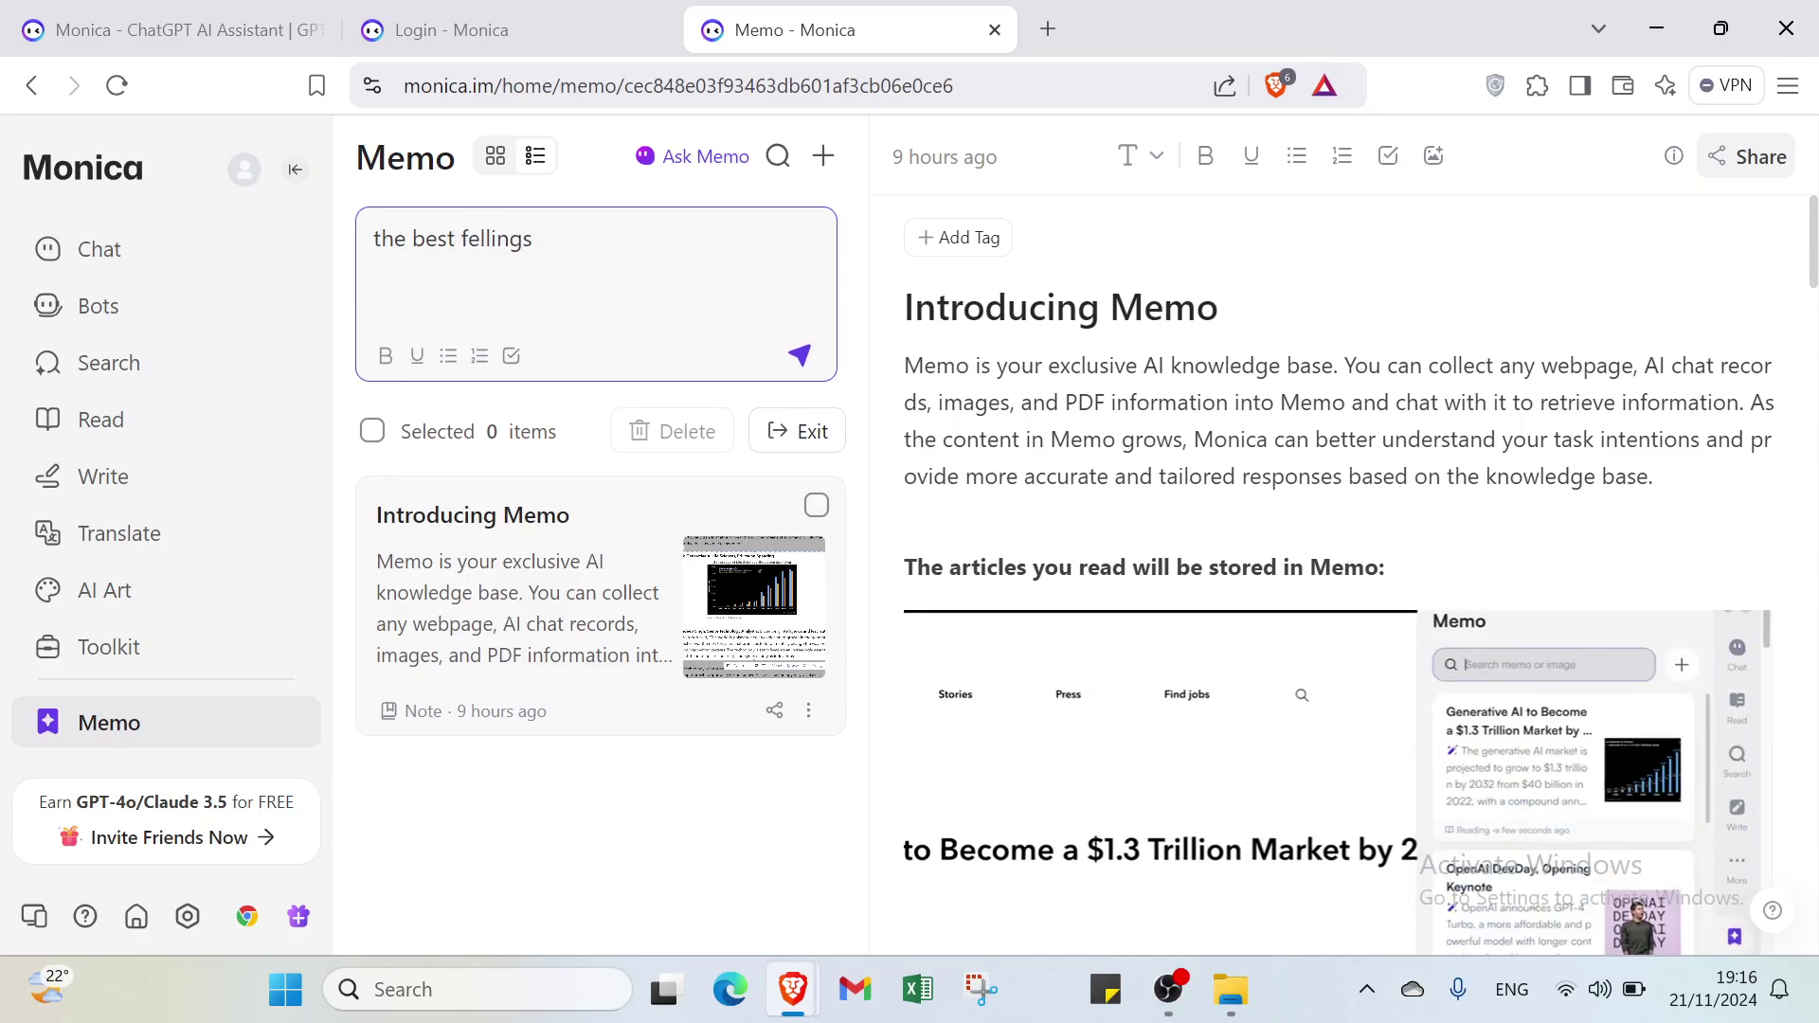
left_click(800, 355)
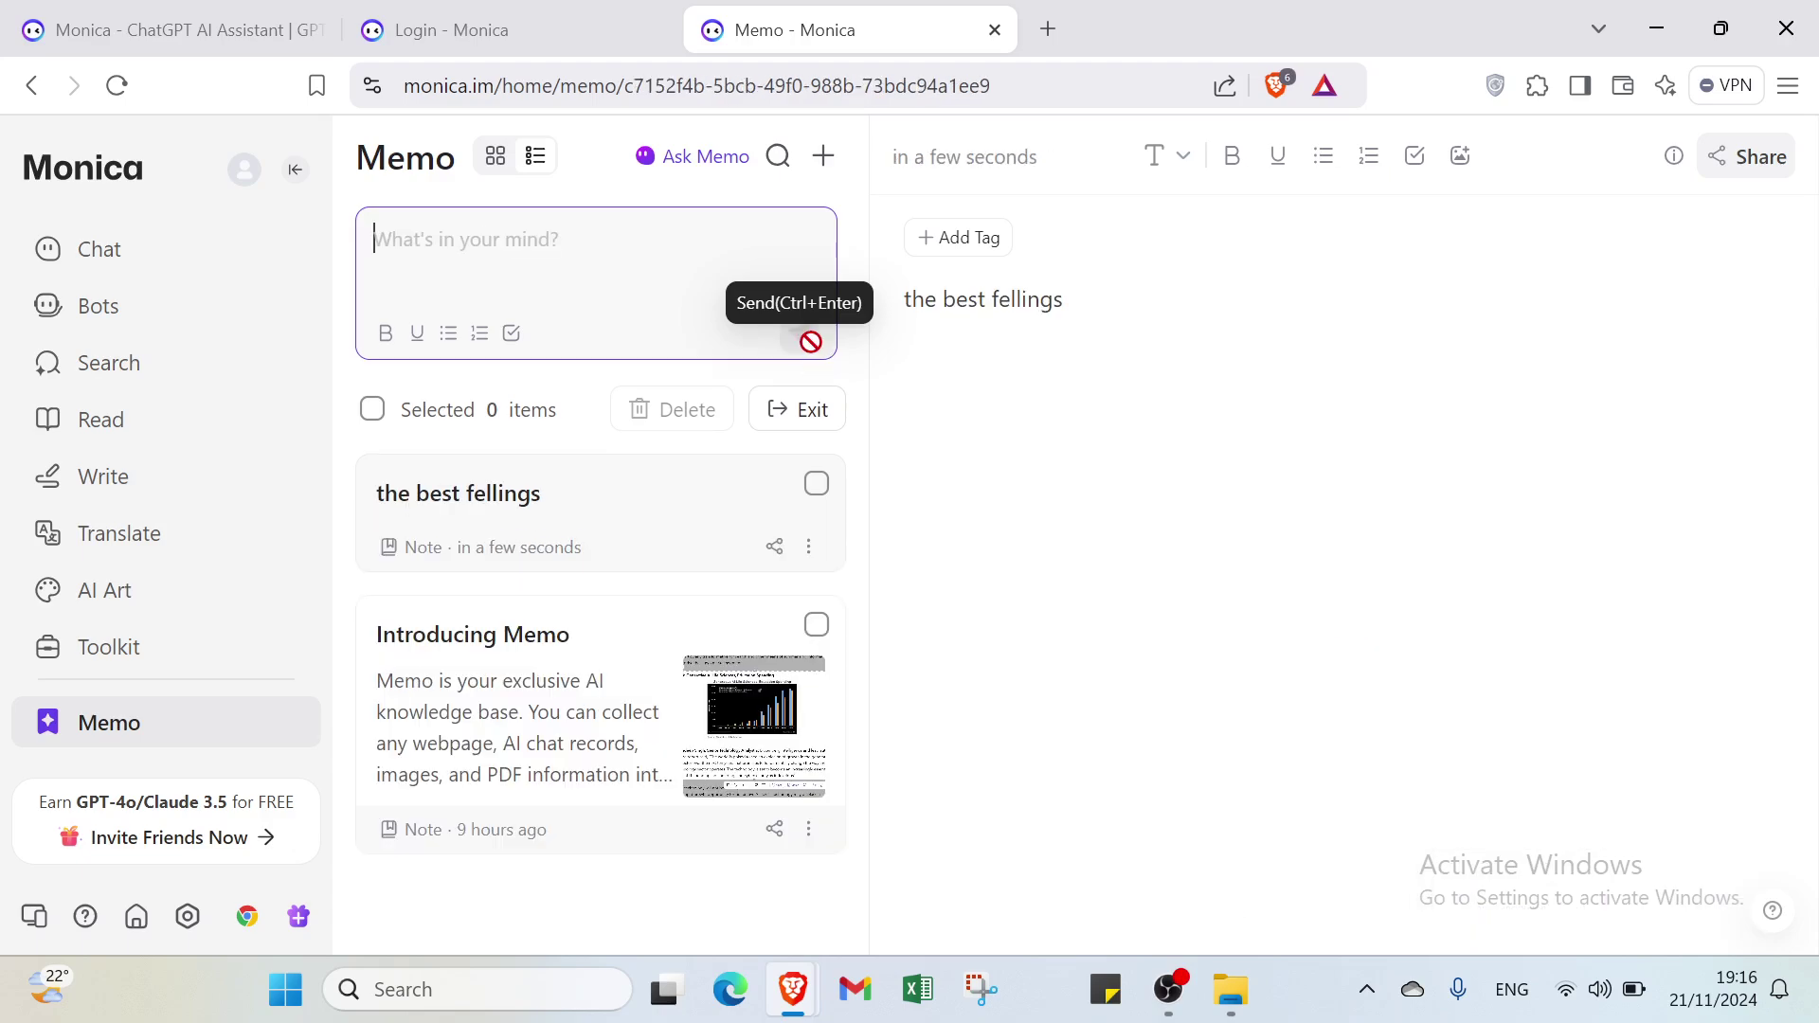
Open the new note's tag editor from its options menu and save it without tags
left_click(817, 485)
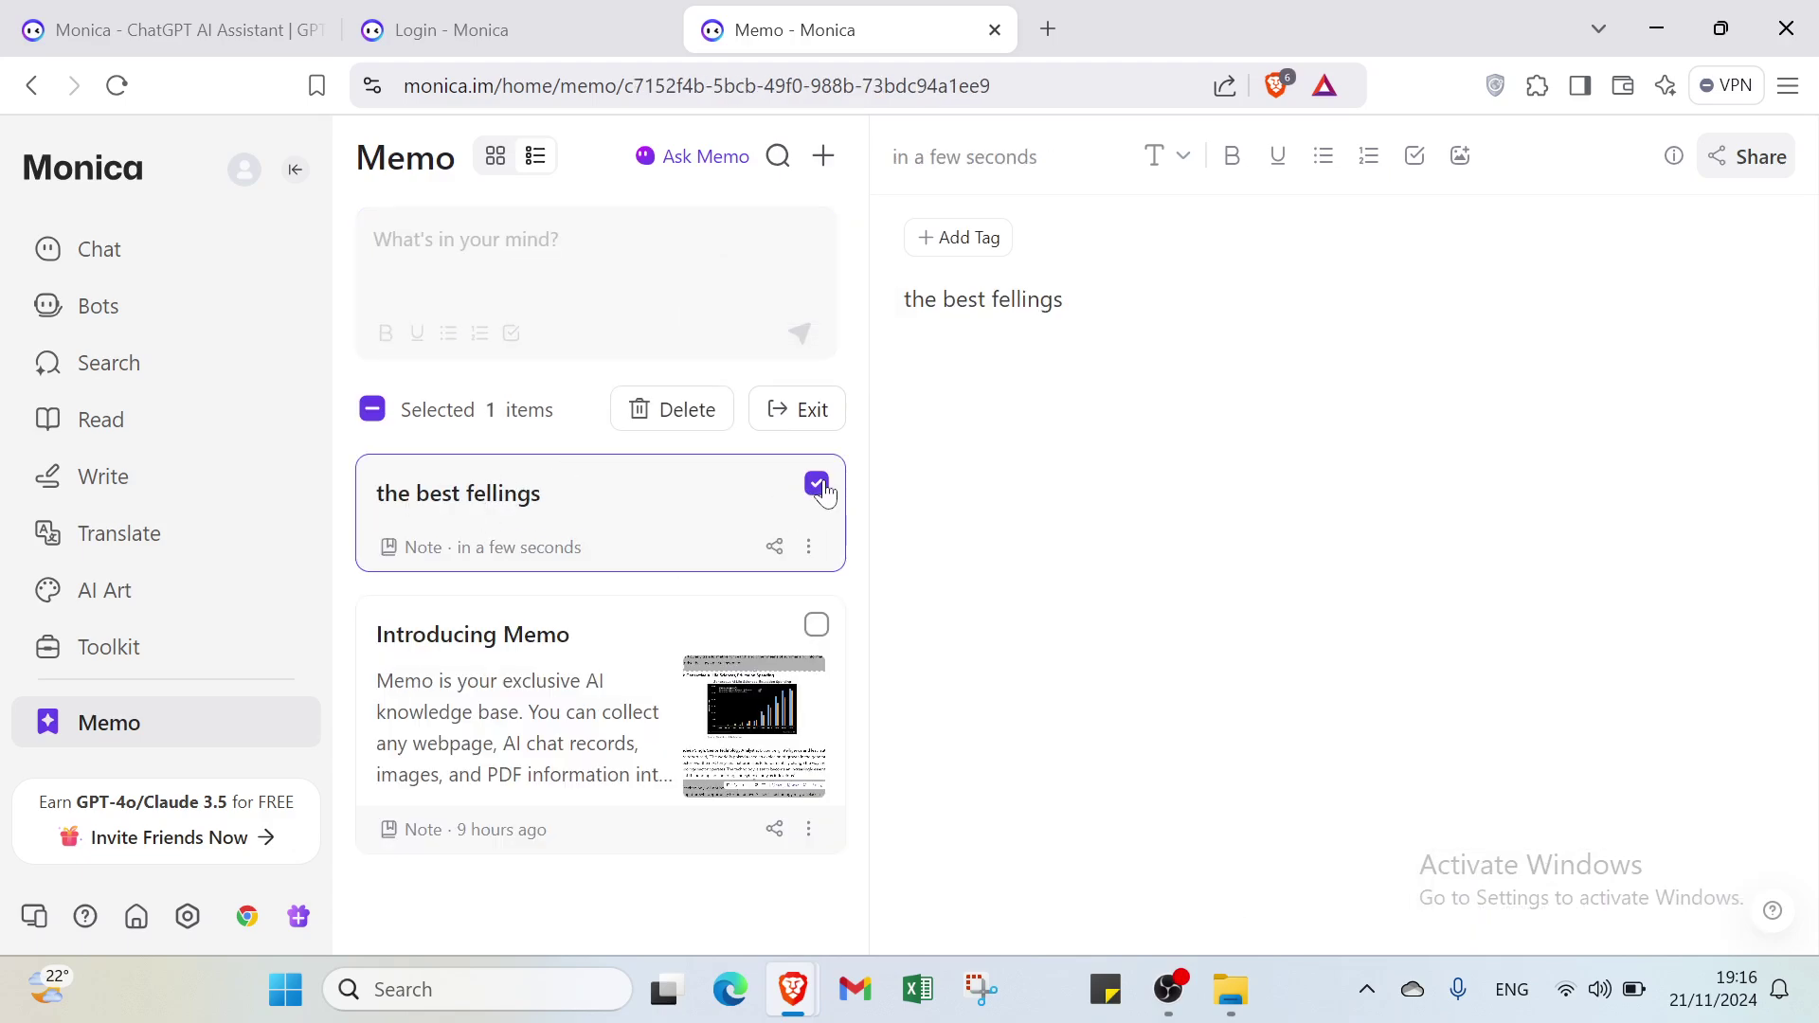
left_click(808, 563)
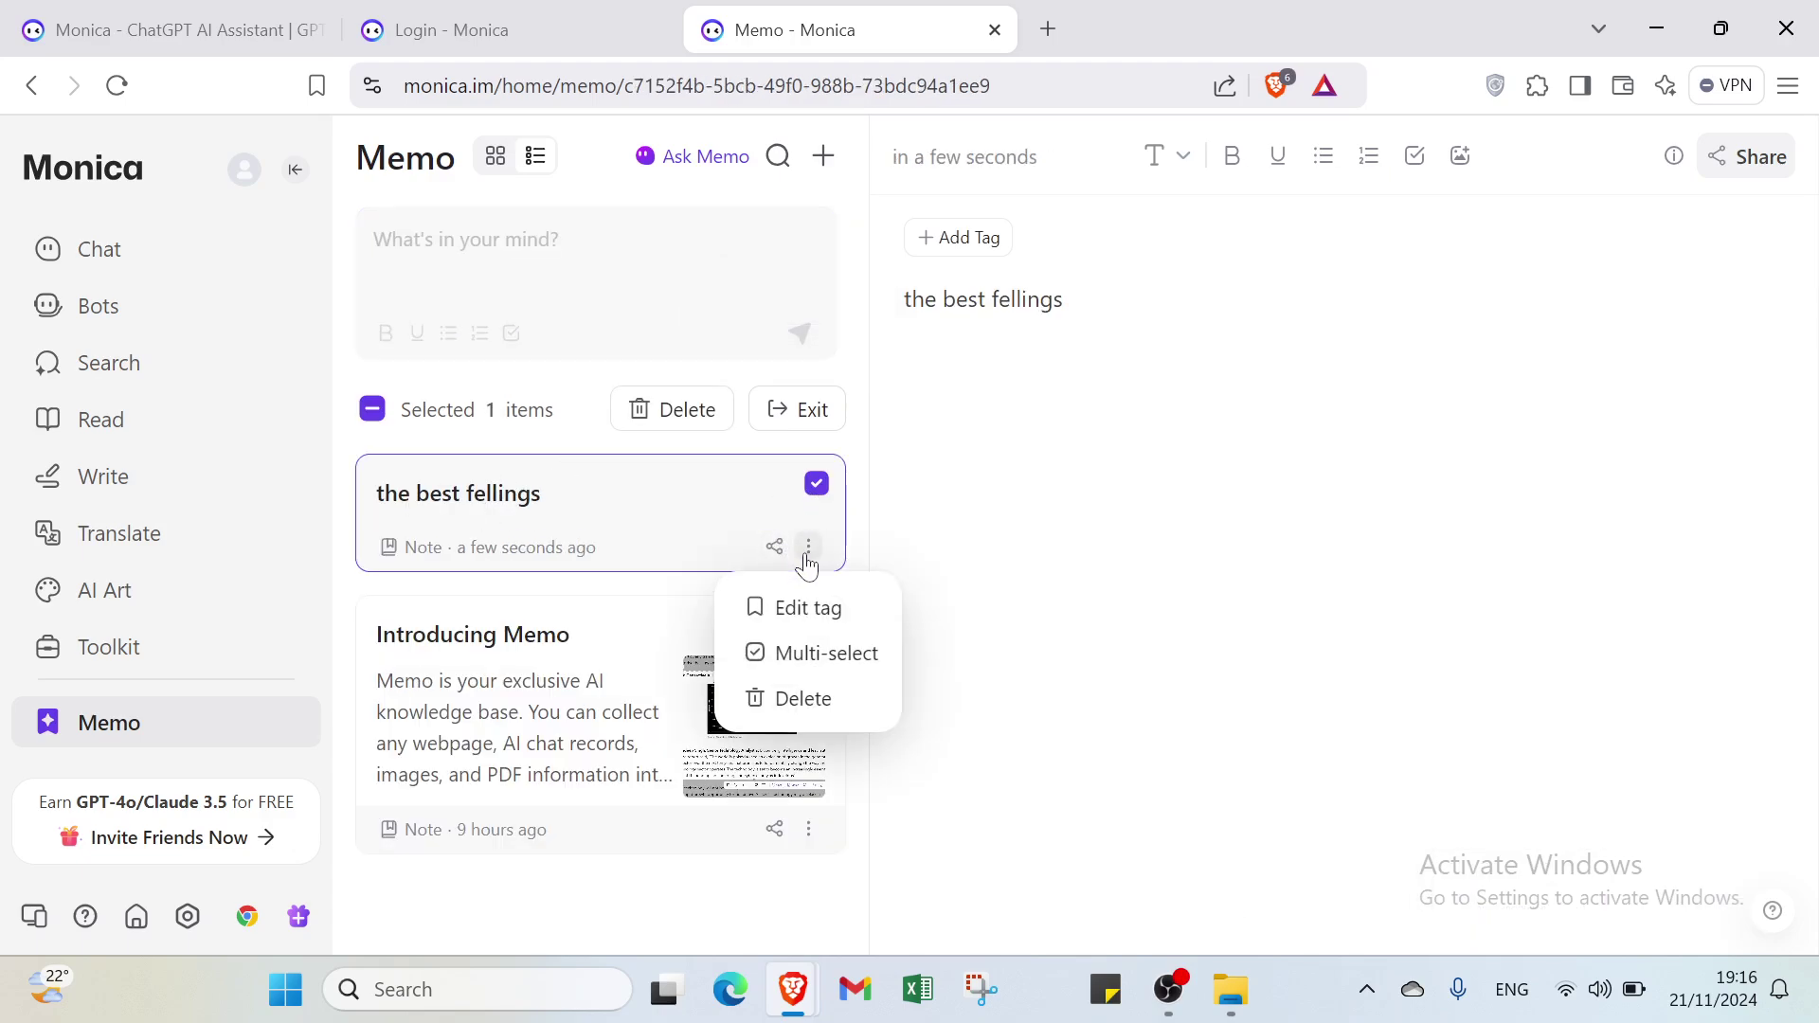
left_click(852, 668)
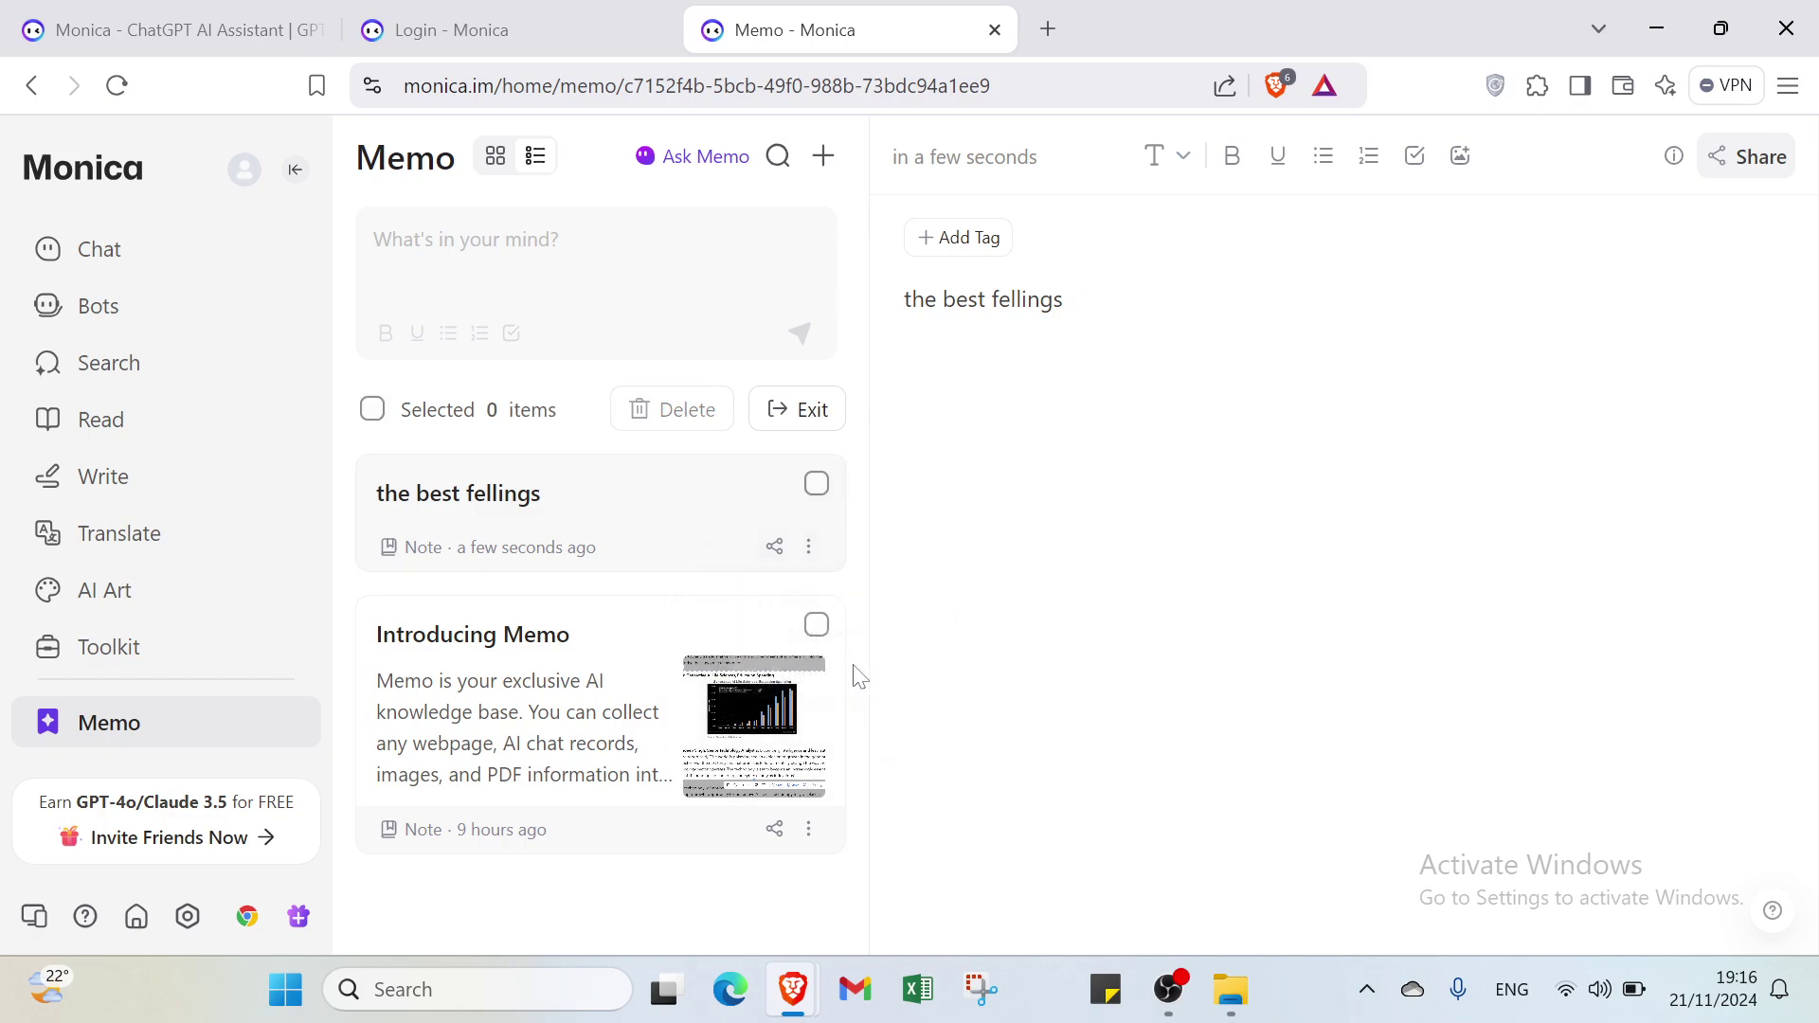
left_click(816, 485)
left_click(820, 494)
left_click(812, 546)
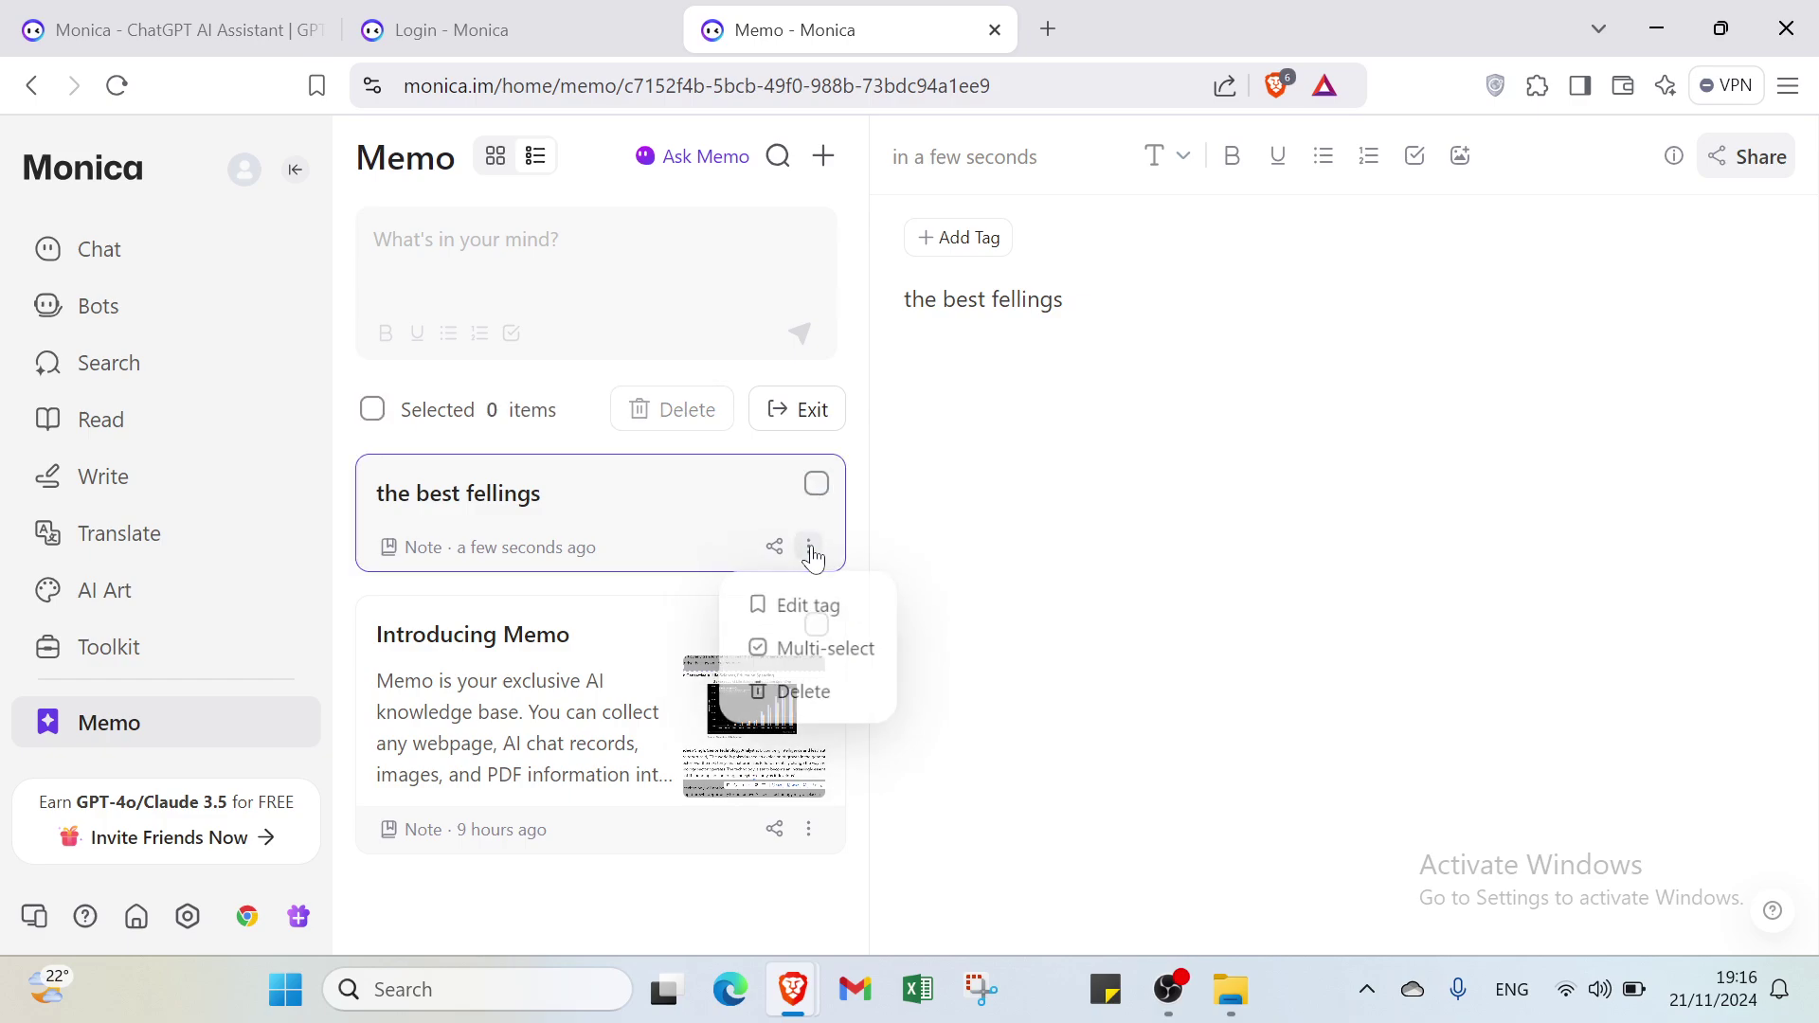
left_click(811, 608)
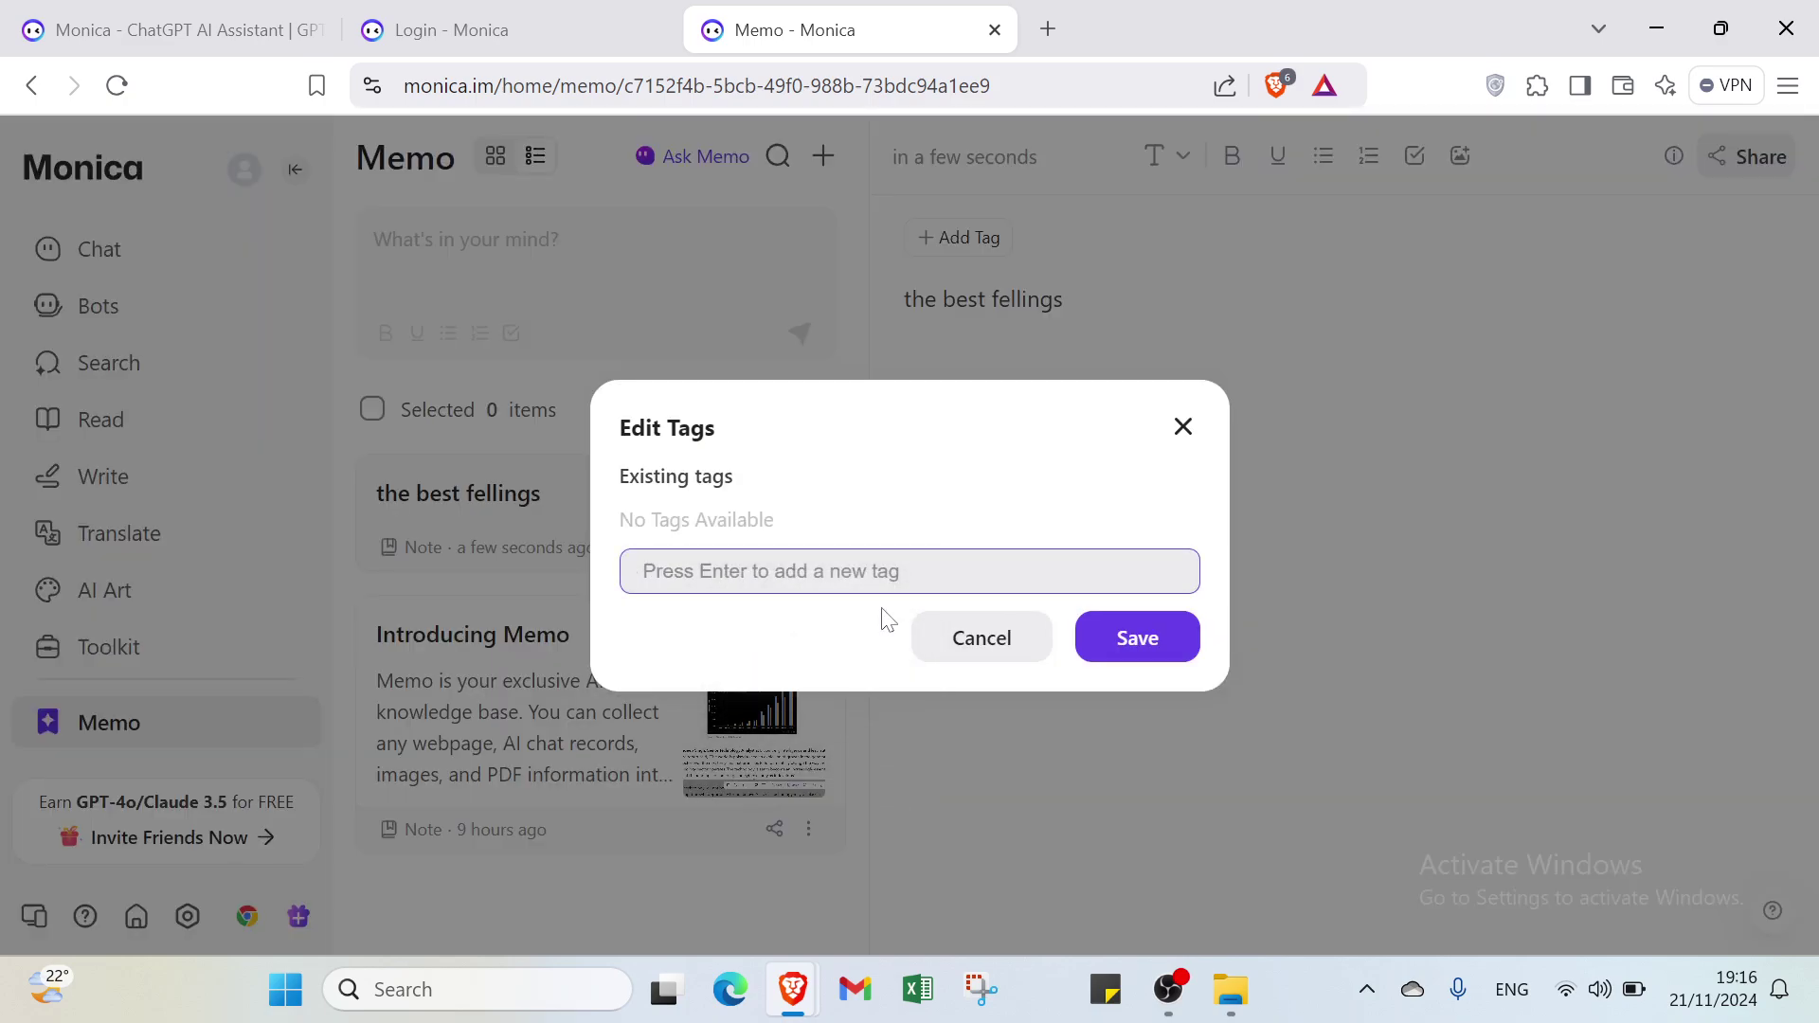
left_click(1165, 642)
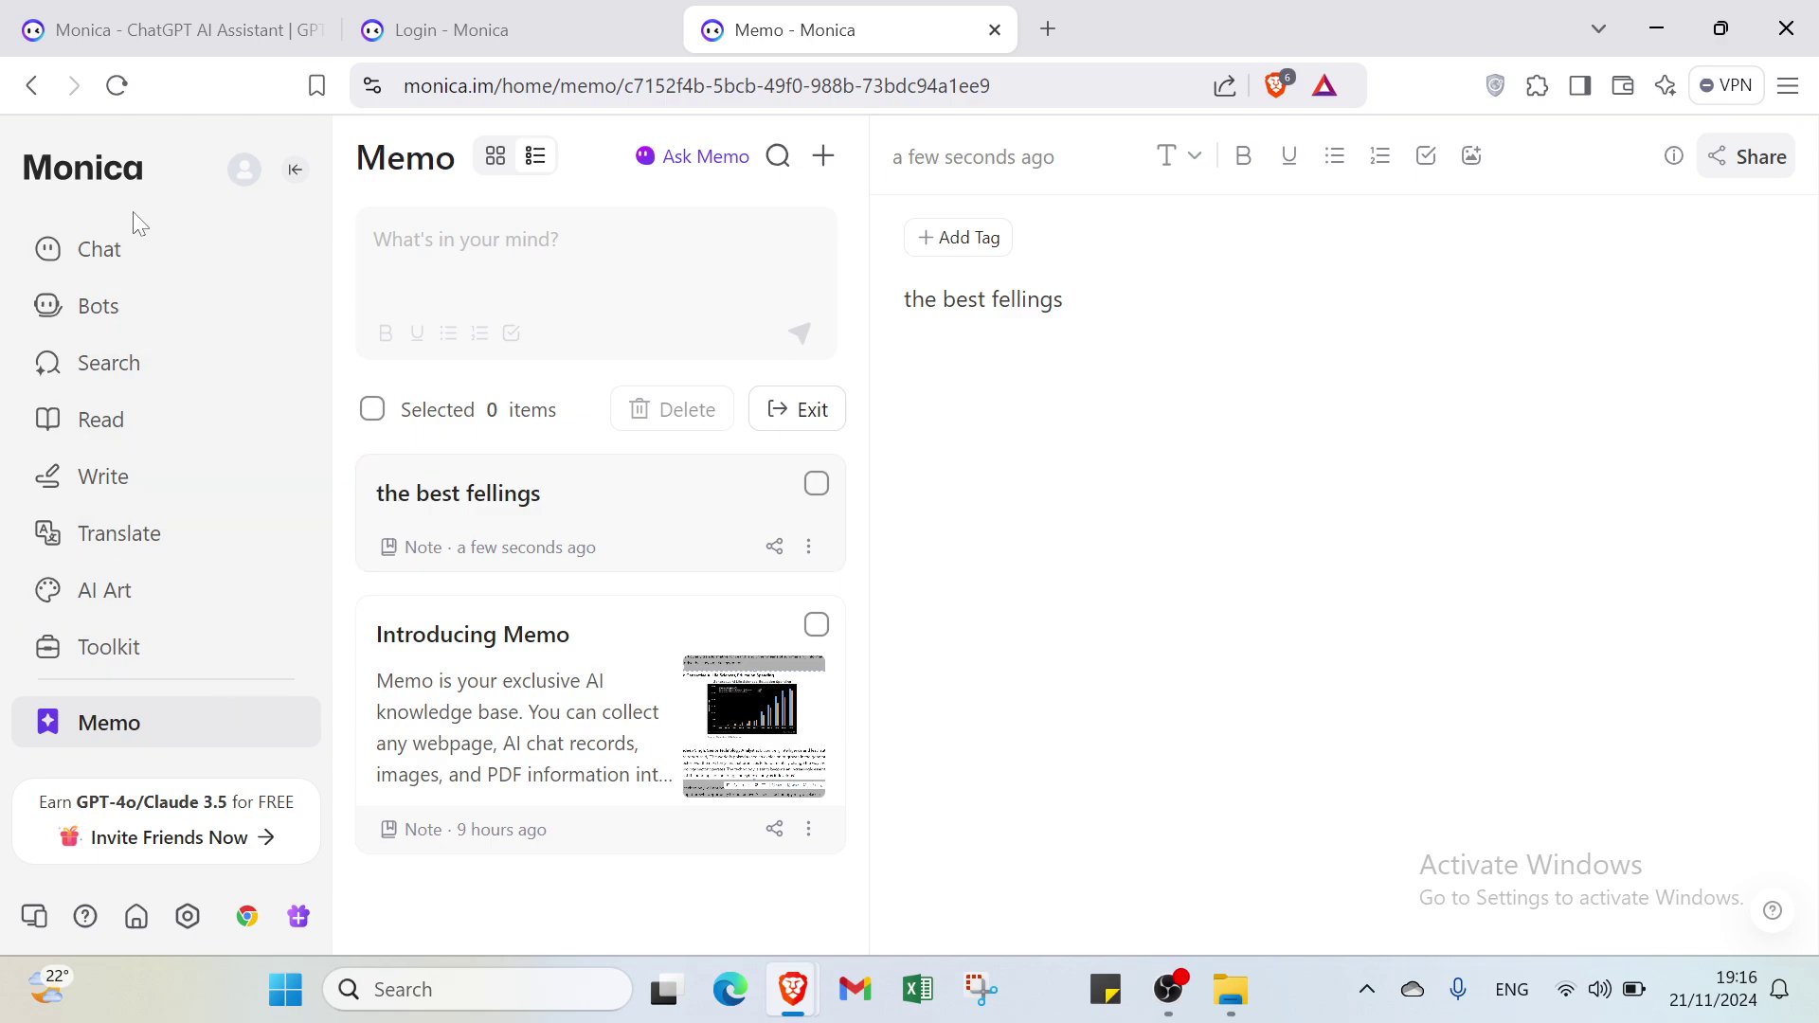
Start a new chat with the Monica bot, then return to the Monica homepage tab
left_click(136, 254)
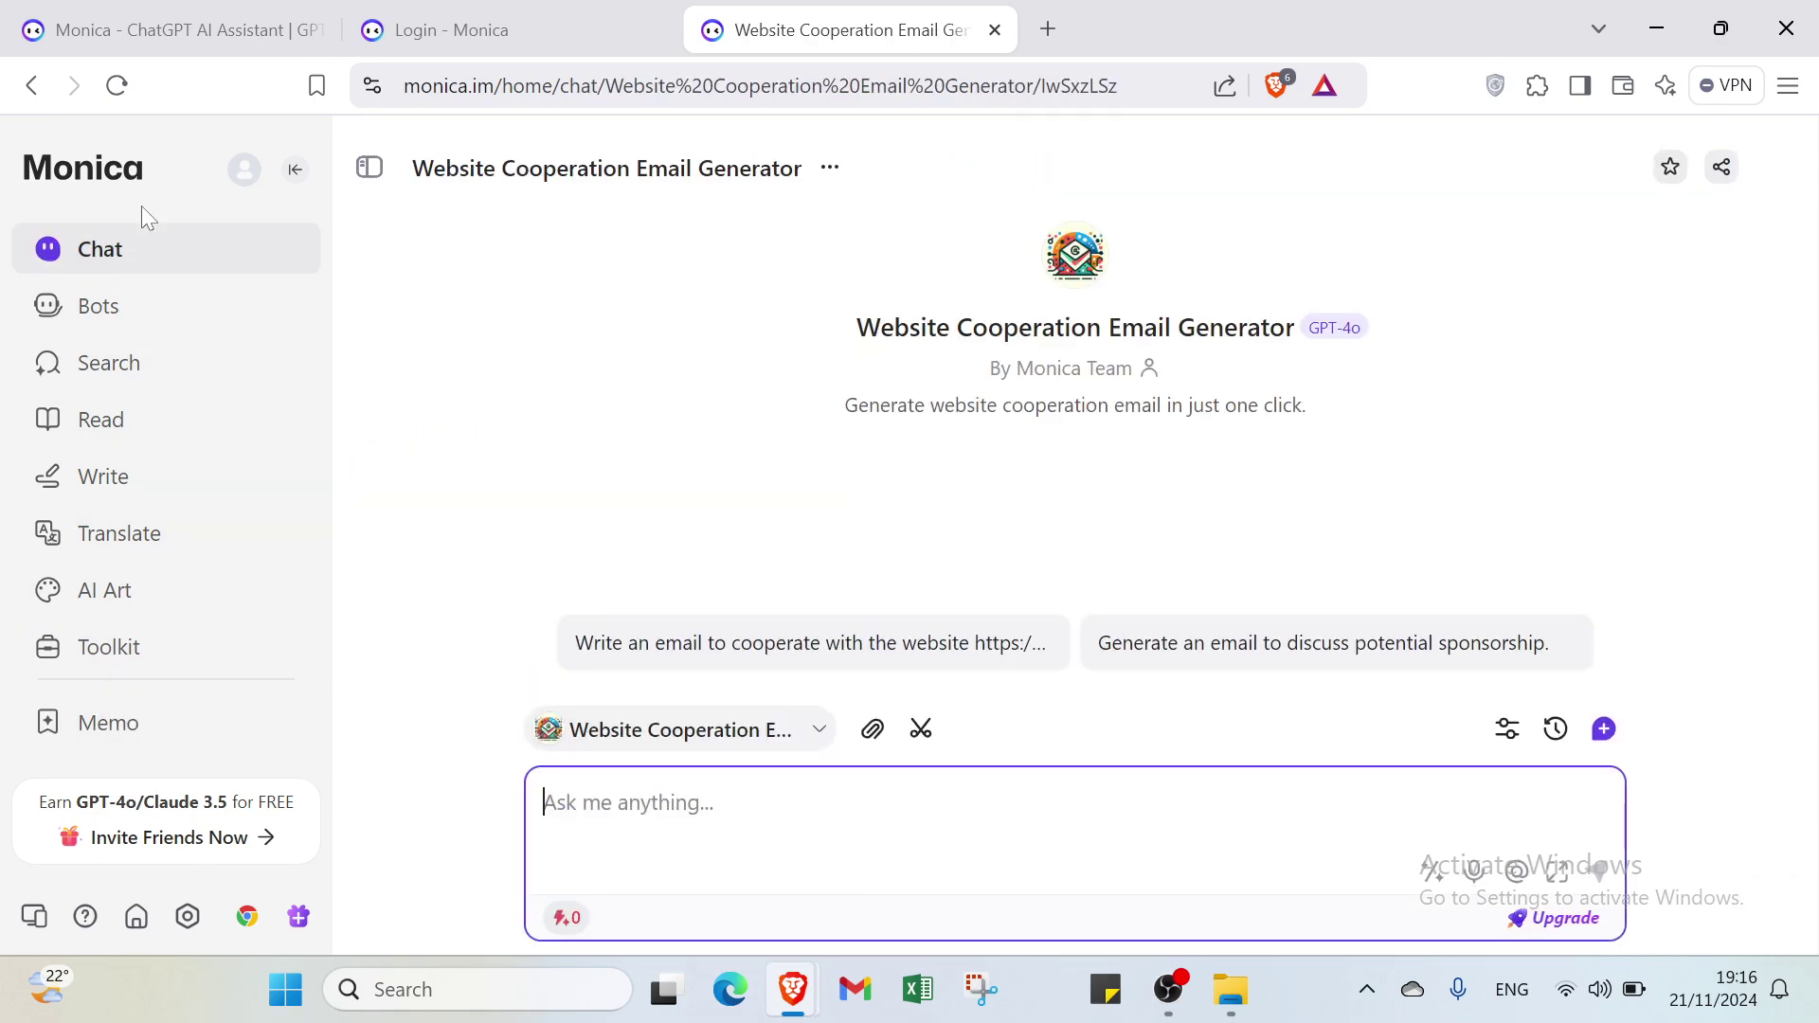
left_click(818, 729)
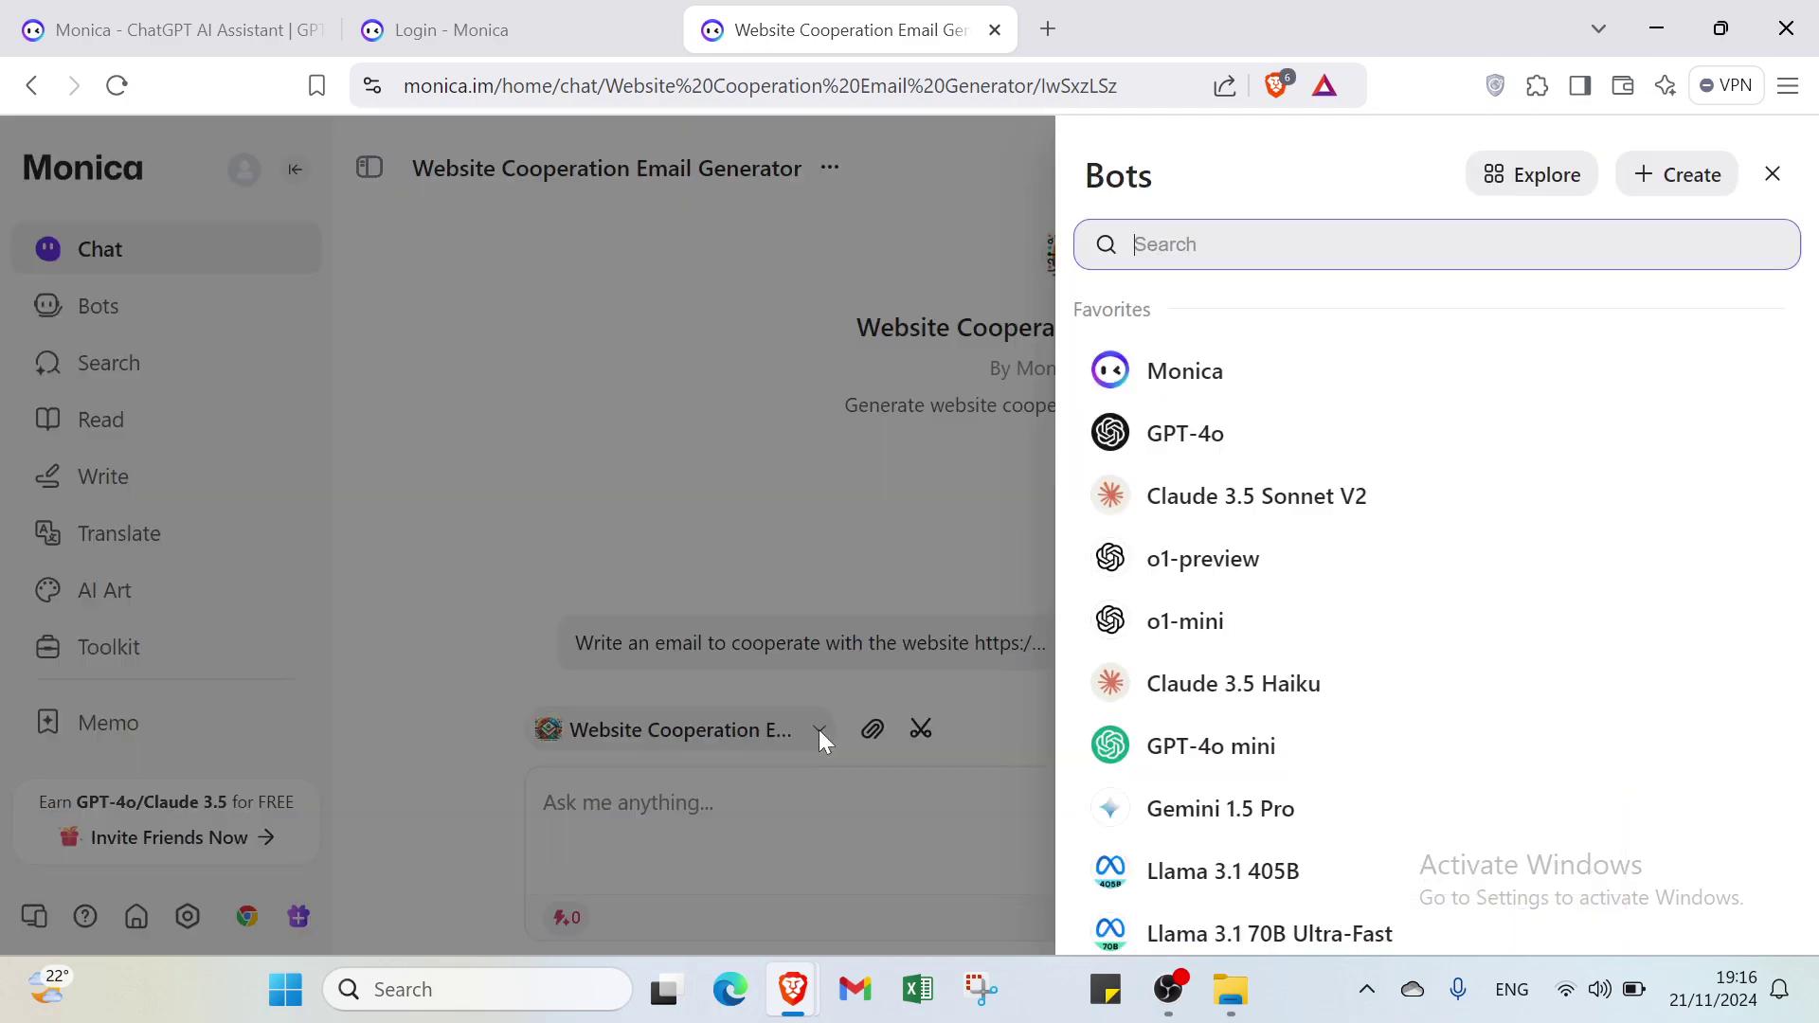
left_click(1185, 371)
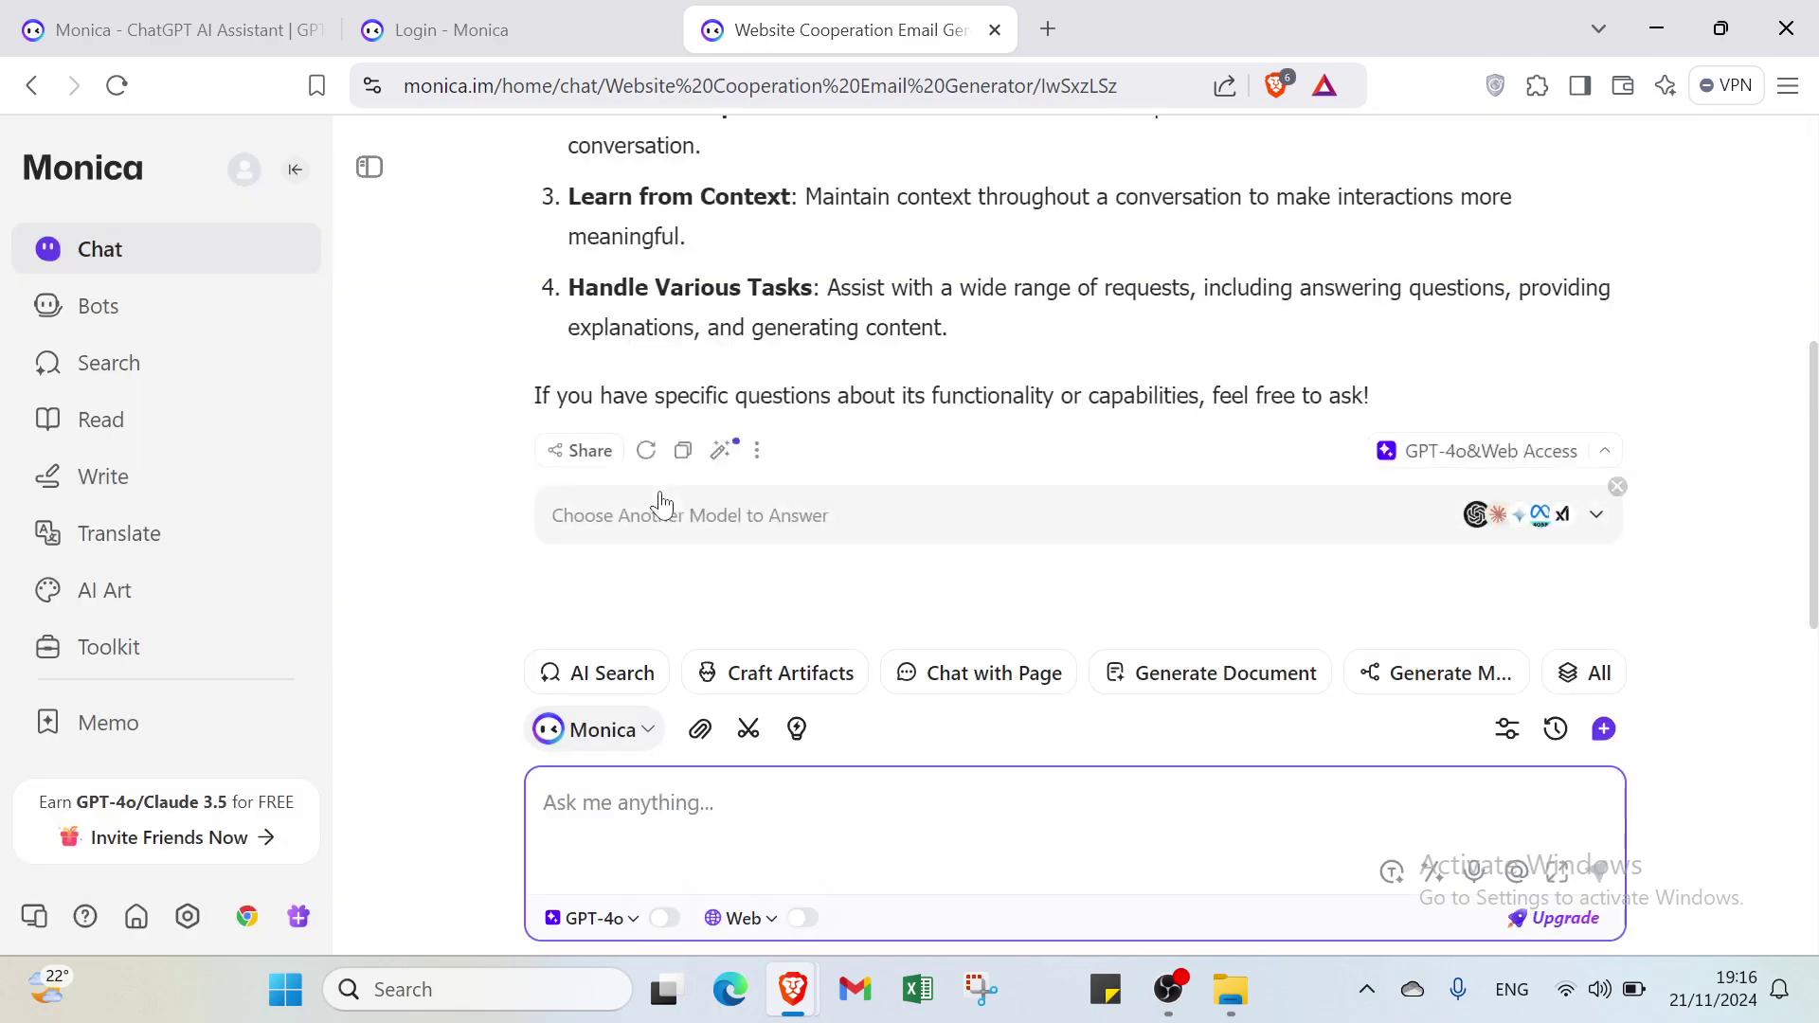
left_click(1603, 729)
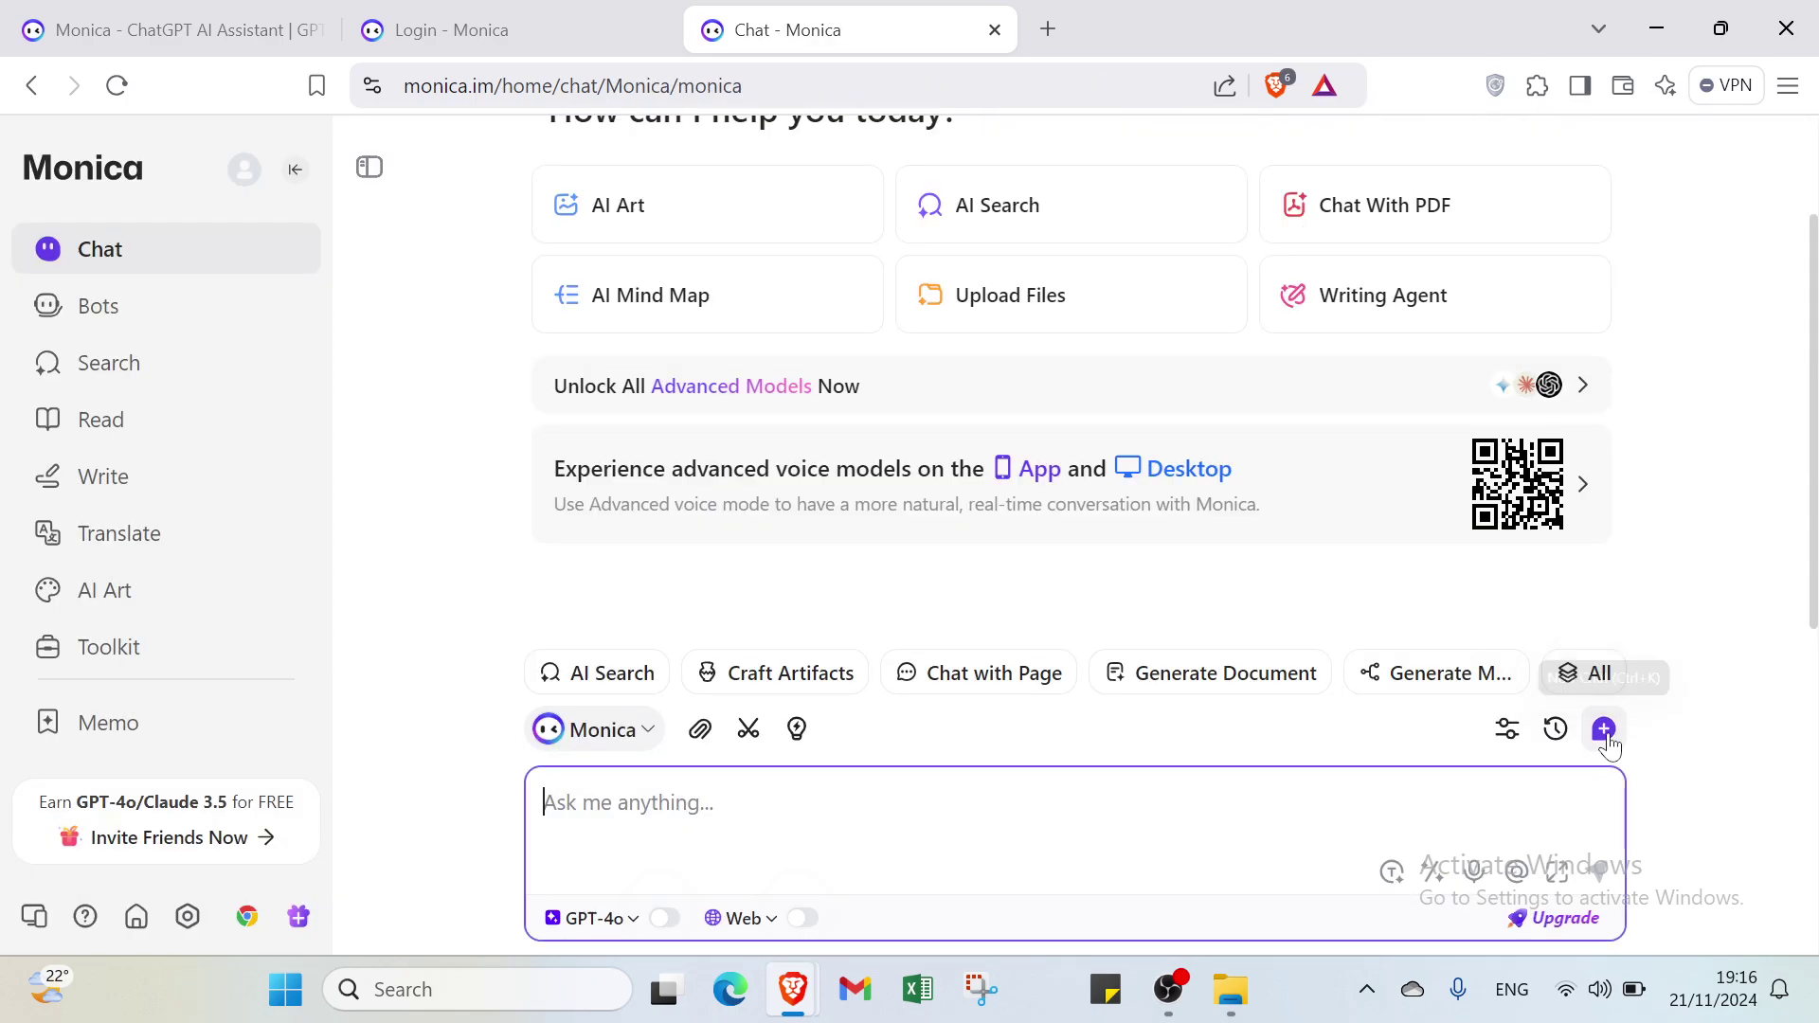
left_click(230, 32)
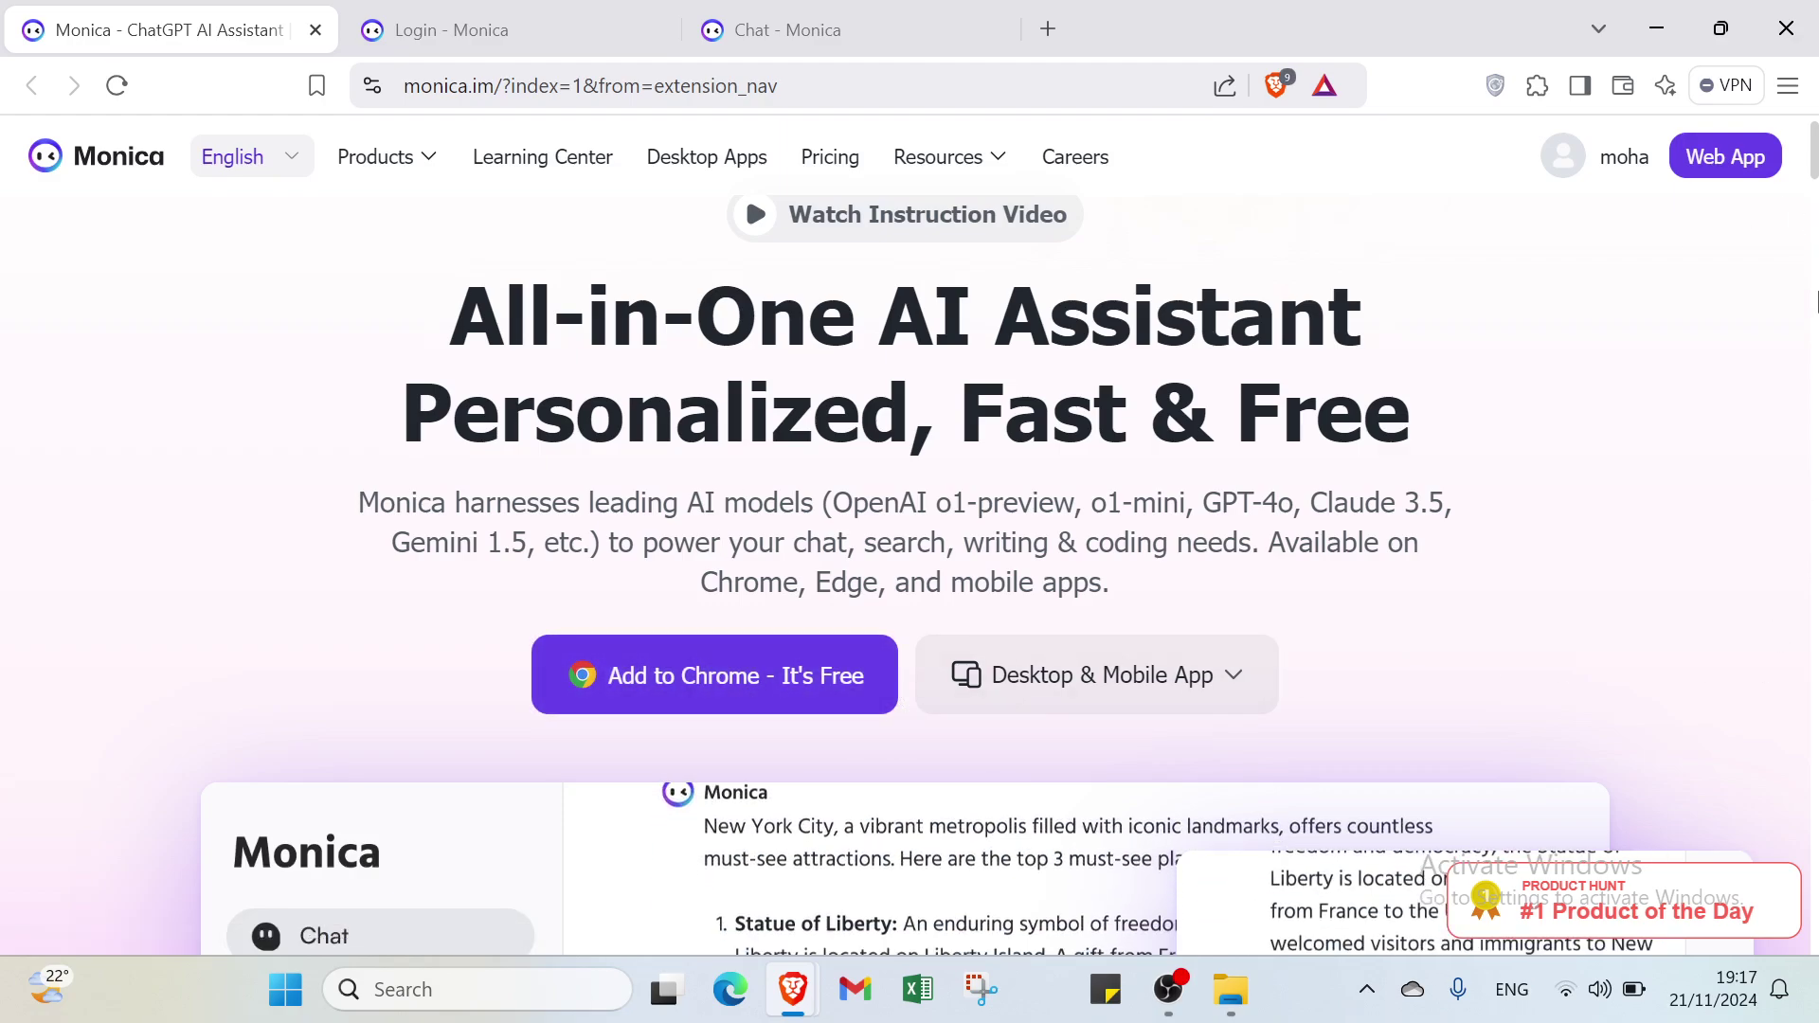
left_click(589, 19)
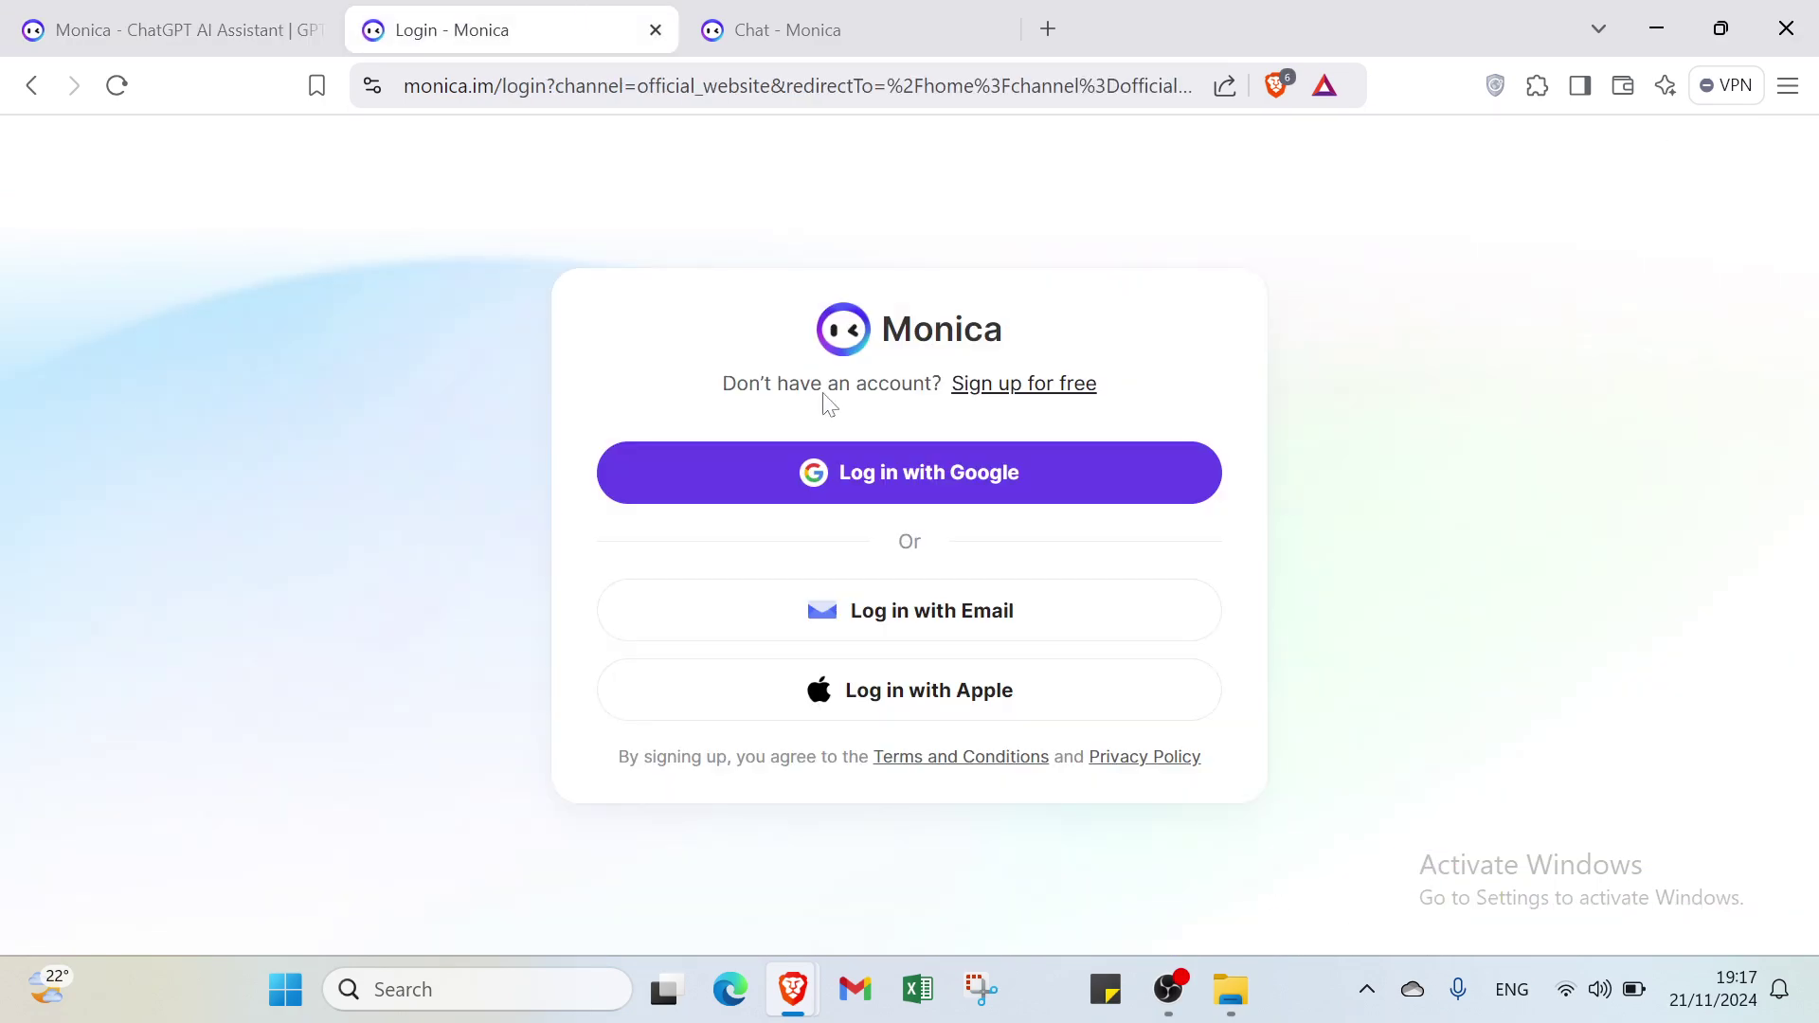
left_click(875, 34)
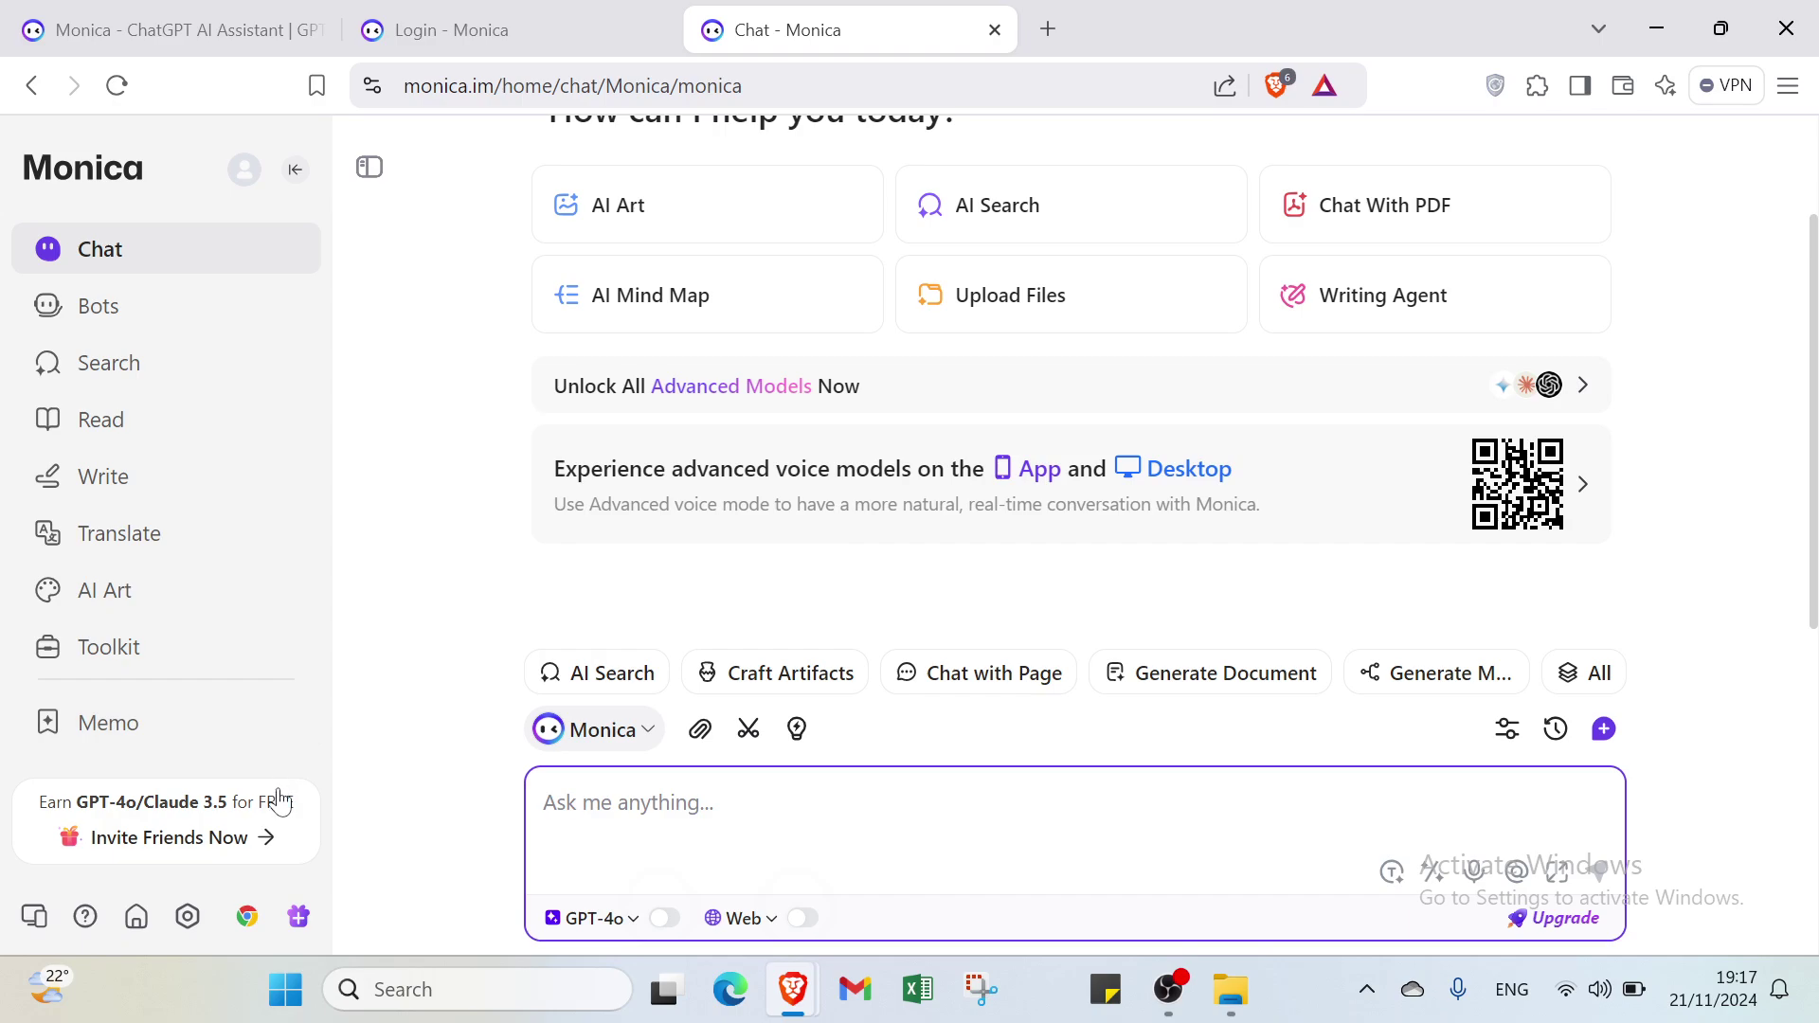
left_click(440, 42)
left_click(275, 30)
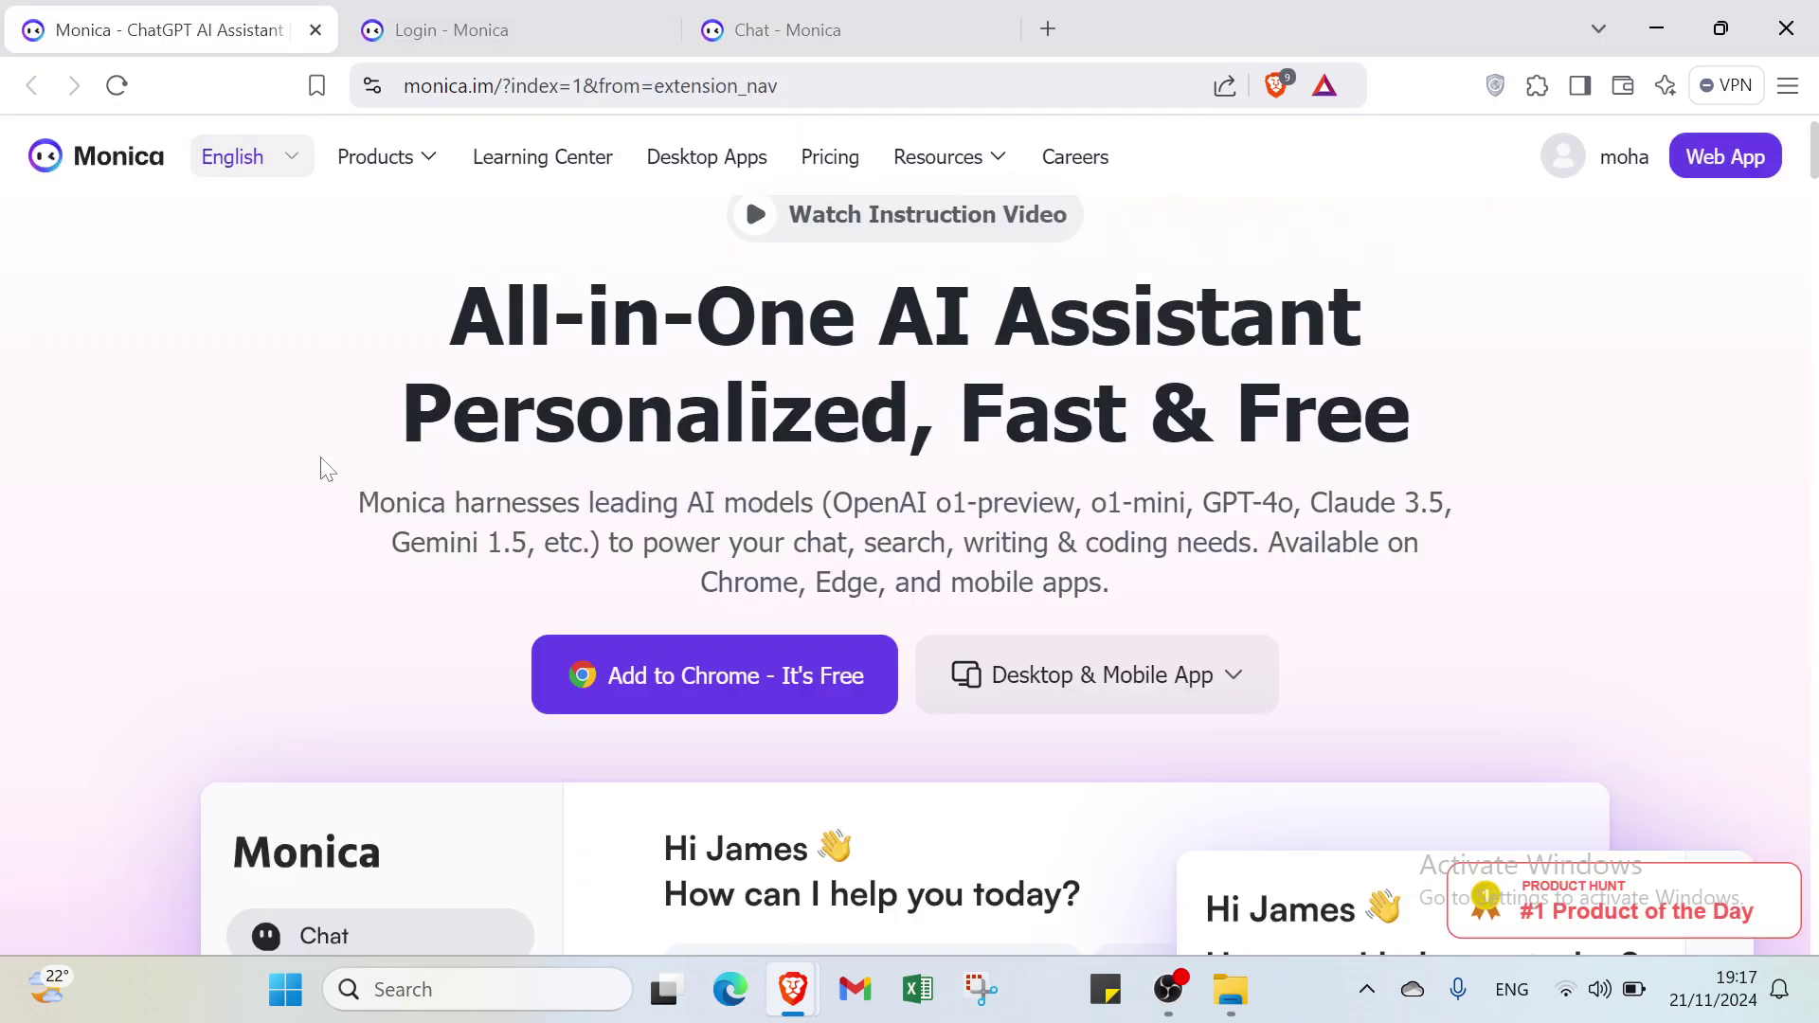